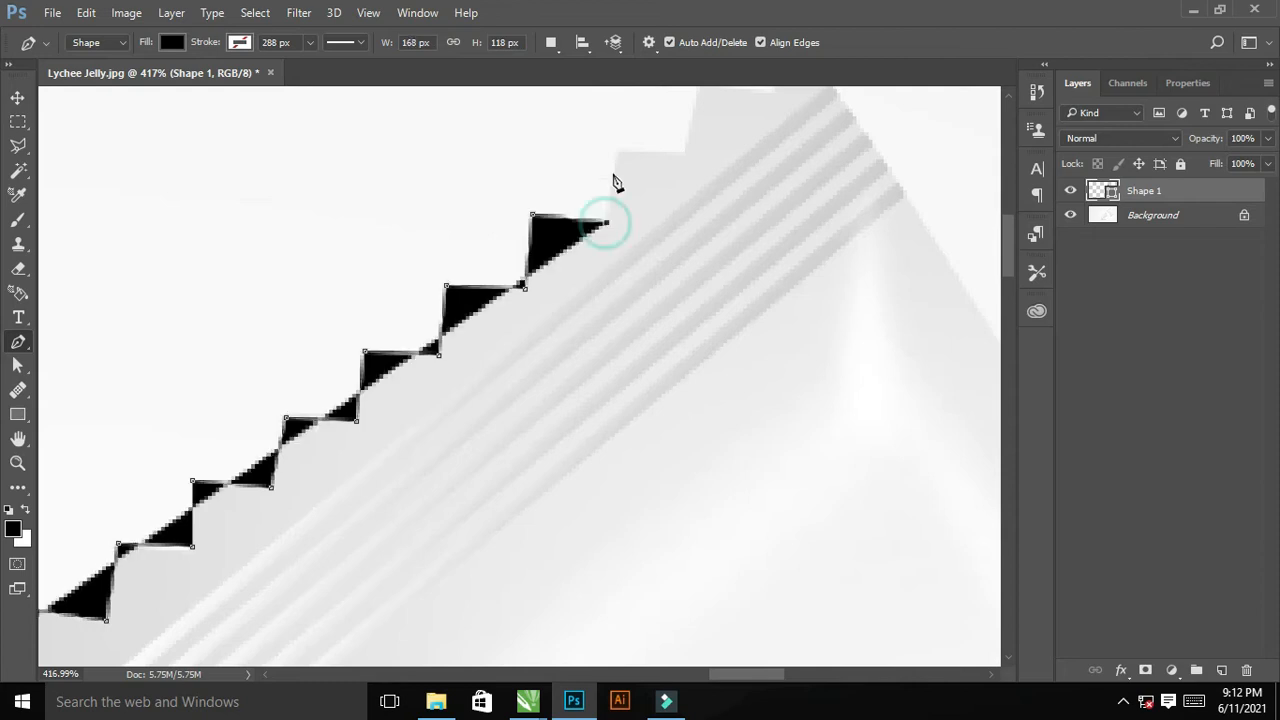
# Continue the Pen tool shape around the next teeth of the upper candy wrapper's top serrated edge.
pyautogui.click(518, 362)
pyautogui.click(587, 365)
pyautogui.click(599, 300)
# Trace the upper wrapper's long right side with curved Pen segments down to the start of its lower serrated edge.
pyautogui.moveTo(725, 485); pyautogui.dragTo(460, 390)
pyautogui.keyDown('alt'); pyautogui.click(510, 360); pyautogui.keyUp('alt')
pyautogui.moveTo(700, 640); pyautogui.dragTo(476, 453)
pyautogui.keyDown('alt'); pyautogui.click(440, 437); pyautogui.keyUp('alt')
pyautogui.moveTo(495, 409); pyautogui.dragTo(414, 170)
pyautogui.moveTo(546, 366); pyautogui.dragTo(520, 366)
pyautogui.keyDown('alt'); pyautogui.click(487, 341); pyautogui.keyUp('alt')
pyautogui.moveTo(683, 560)
pyautogui.mouseDown()
pyautogui.moveTo(712, 569)
pyautogui.moveTo(614, 534)
pyautogui.moveTo(661, 571)
pyautogui.mouseUp()
pyautogui.keyDown('alt'); pyautogui.click(607, 532); pyautogui.keyUp('alt')
pyautogui.scroll(3, 682, 610)
pyautogui.moveTo(686, 613); pyautogui.dragTo(523, 500)
pyautogui.keyDown('alt'); pyautogui.click(514, 455); pyautogui.keyUp('alt')
pyautogui.click(459, 444)
# Lower the shape layer's fill to 16% and trace the first teeth of the upper wrapper's lower serrated edge.
pyautogui.click(1266, 164)
pyautogui.moveTo(1265, 184); pyautogui.dragTo(1190, 184)
pyautogui.moveTo(860, 274); pyautogui.dragTo(809, 274)
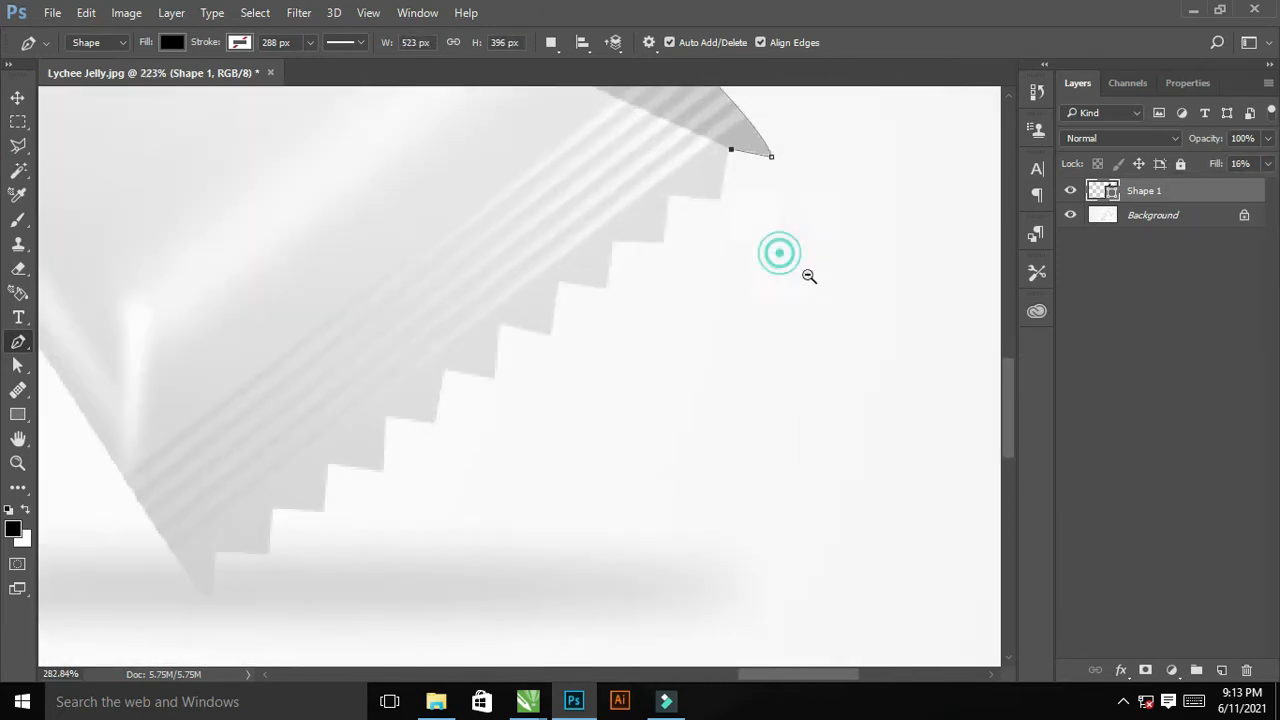
pyautogui.click(721, 199)
pyautogui.click(667, 194)
pyautogui.click(662, 242)
pyautogui.click(612, 242)
pyautogui.click(606, 287)
pyautogui.click(556, 281)
pyautogui.click(548, 334)
pyautogui.click(500, 324)
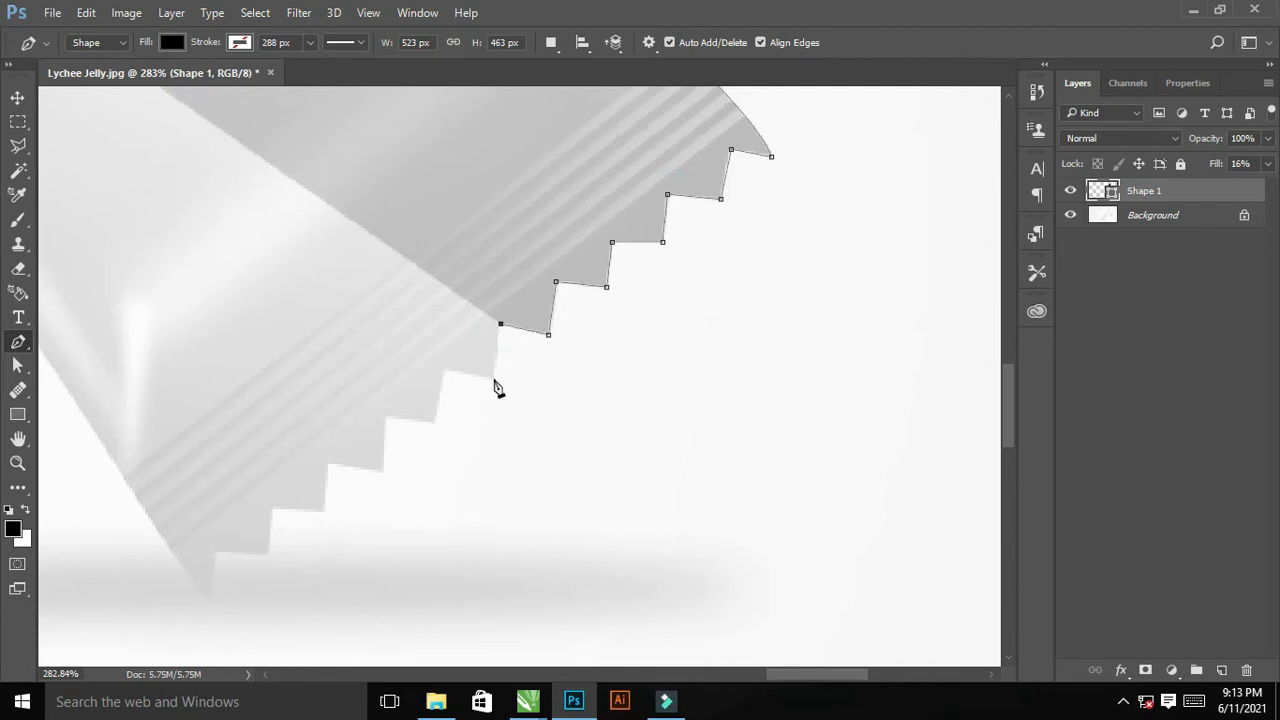
# Trace the remaining teeth of the upper wrapper's lower serrated edge down to its bottom corner.
pyautogui.click(494, 379)
pyautogui.click(445, 372)
pyautogui.click(434, 418)
pyautogui.click(386, 416)
pyautogui.click(381, 469)
pyautogui.click(328, 464)
pyautogui.moveTo(349, 494); pyautogui.dragTo(557, 216)
pyautogui.click(532, 231)
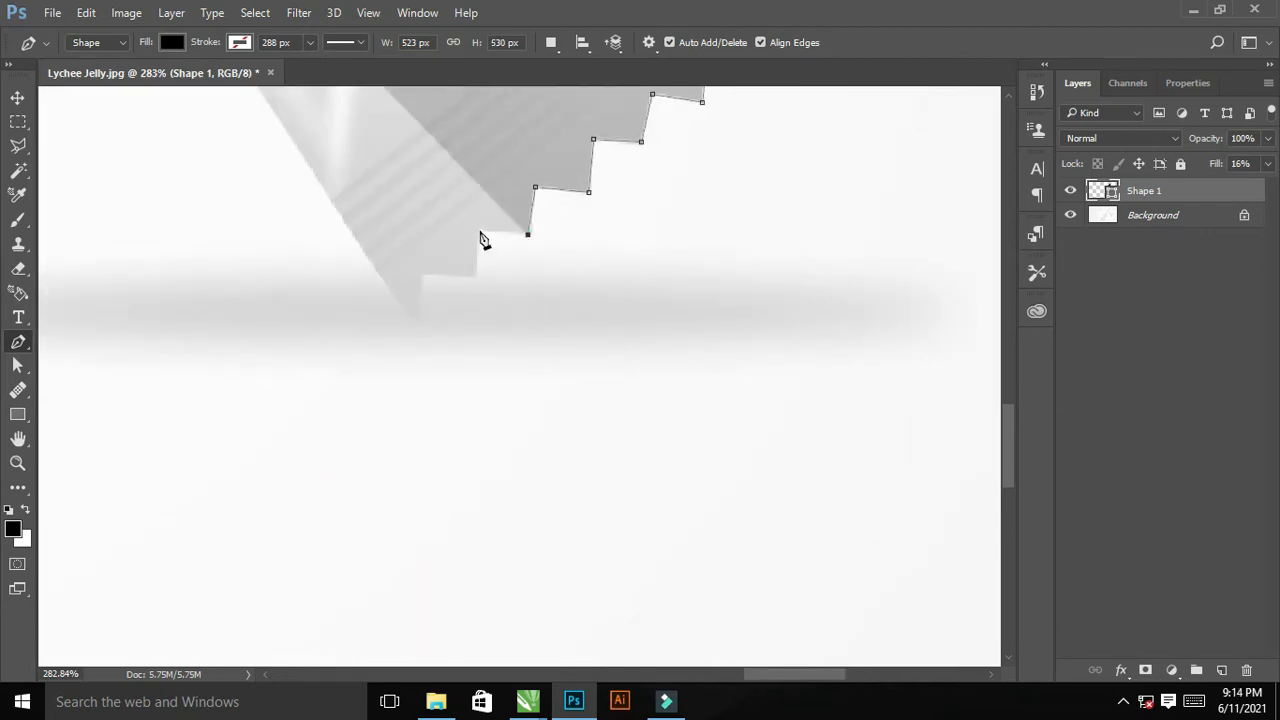
pyautogui.click(481, 229)
pyautogui.click(476, 275)
pyautogui.click(423, 274)
pyautogui.click(416, 324)
# Set the shape layer's fill to 0% and close the outline with curved segments along the upper wrapper's long left side.
pyautogui.scroll(3, 416, 324)
pyautogui.moveTo(416, 324); pyautogui.dragTo(487, 551)
pyautogui.click(1268, 163)
pyautogui.moveTo(1183, 184); pyautogui.dragTo(1166, 184)
pyautogui.moveTo(440, 222); pyautogui.dragTo(680, 365)
pyautogui.keyDown('alt'); pyautogui.click(387, 191); pyautogui.keyUp('alt')
pyautogui.moveTo(387, 191); pyautogui.dragTo(679, 515)
pyautogui.scroll(-4, 387, 191)
pyautogui.moveTo(450, 218); pyautogui.dragTo(740, 476)
pyautogui.moveTo(540, 263); pyautogui.dragTo(500, 193)
pyautogui.keyDown('alt'); pyautogui.click(583, 259); pyautogui.keyUp('alt')
pyautogui.click(467, 120)
# Start a new Pen shape at the lower wrapper's top corner and trace the first teeth of its right serrated edge.
pyautogui.hotkey('ctrl', 'space')
pyautogui.moveTo(688, 238); pyautogui.dragTo(650, 238)
pyautogui.moveTo(487, 573); pyautogui.dragTo(672, 442)
pyautogui.click(609, 242)
pyautogui.click(605, 283)
pyautogui.scroll(5, 645, 325)
pyautogui.moveTo(674, 331); pyautogui.dragTo(617, 382)
pyautogui.hotkey('ctrl', 'z')
pyautogui.click(474, 262)
pyautogui.click(582, 280)
pyautogui.click(575, 388)
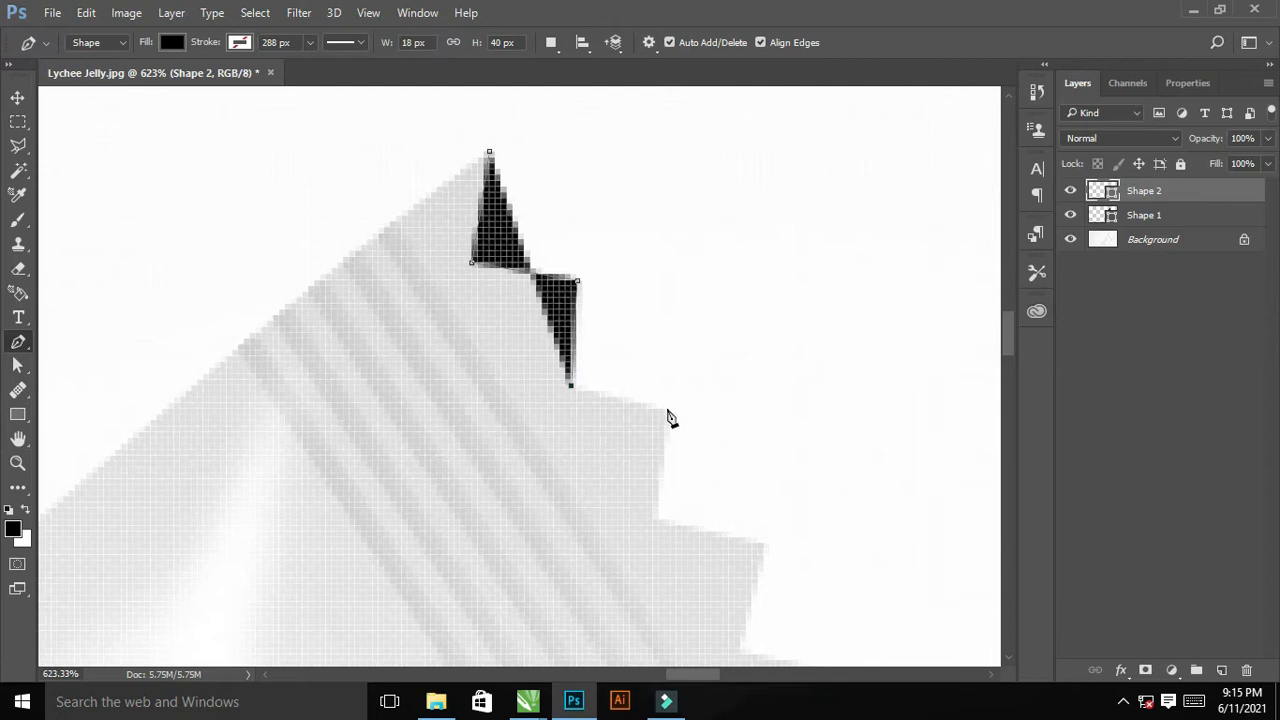
pyautogui.click(668, 409)
# Trace the remaining teeth of the lower wrapper's right serrated edge down to its right corner.
pyautogui.moveTo(657, 519); pyautogui.dragTo(477, 234)
pyautogui.click(475, 234)
pyautogui.click(589, 257)
pyautogui.click(565, 369)
pyautogui.click(622, 401)
pyautogui.moveTo(617, 516); pyautogui.dragTo(493, 252)
pyautogui.click(493, 252)
pyautogui.click(601, 281)
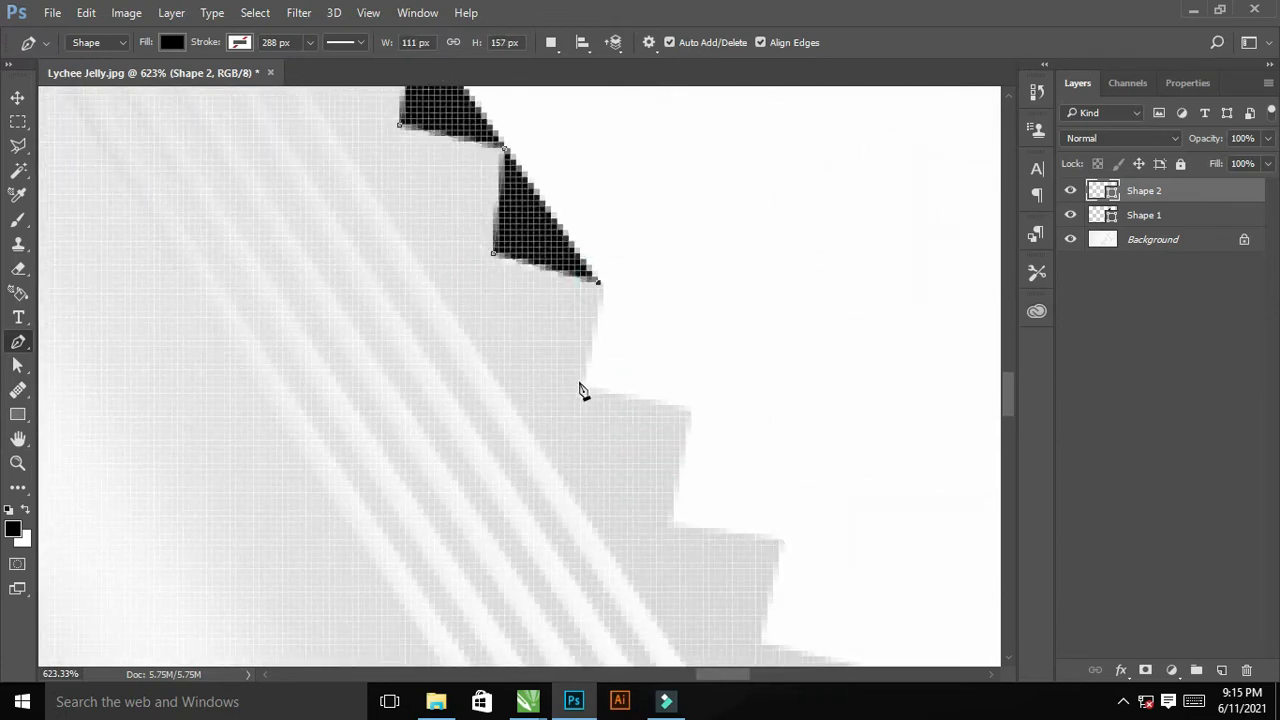
pyautogui.click(583, 382)
pyautogui.click(689, 407)
pyautogui.moveTo(672, 521); pyautogui.dragTo(467, 229)
pyautogui.click(466, 229)
# Begin the curve along the lower wrapper's long bottom side and set the new shape's fill to 0%.
pyautogui.moveTo(833, 558); pyautogui.dragTo(1000, 600)
pyautogui.moveTo(354, 363); pyautogui.dragTo(249, 420)
pyautogui.keyDown('alt'); pyautogui.click(354, 363); pyautogui.keyUp('alt')
pyautogui.hotkey('shift', '0')
pyautogui.hotkey('shift', '0')
# Trace the rest of the lower wrapper's long bottom side with curved segments, through its bottom corner.
pyautogui.moveTo(888, 349); pyautogui.dragTo(740, 390)
pyautogui.moveTo(480, 461); pyautogui.dragTo(530, 494)
pyautogui.moveTo(589, 354); pyautogui.dragTo(807, 221)
pyautogui.keyDown('alt'); pyautogui.click(589, 354); pyautogui.keyUp('alt')
pyautogui.scroll(8, 583, 394)
pyautogui.scroll(-12, 807, 221)
pyautogui.moveTo(513, 396); pyautogui.dragTo(484, 425)
pyautogui.keyDown('alt'); pyautogui.click(513, 396); pyautogui.keyUp('alt')
pyautogui.moveTo(456, 491); pyautogui.dragTo(797, 212)
pyautogui.moveTo(542, 357); pyautogui.dragTo(488, 410)
pyautogui.keyDown('alt'); pyautogui.click(542, 357); pyautogui.keyUp('alt')
pyautogui.moveTo(460, 454); pyautogui.dragTo(532, 485)
pyautogui.moveTo(432, 438); pyautogui.dragTo(397, 461)
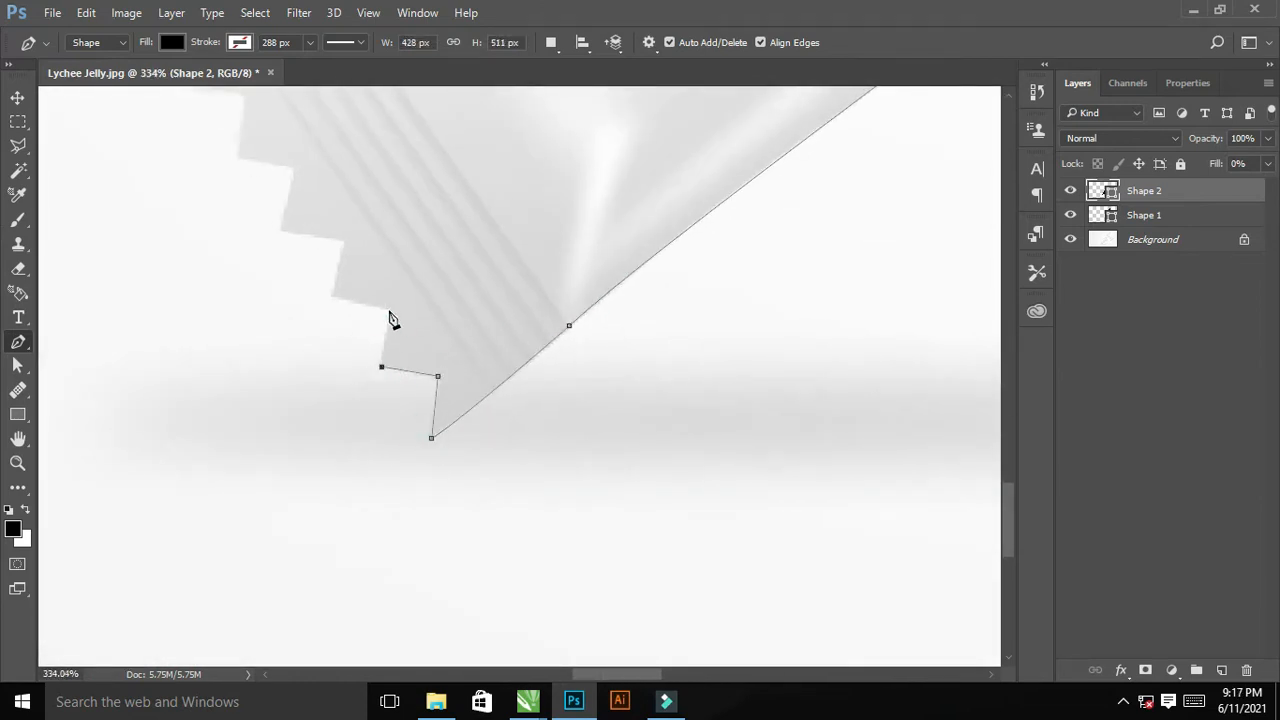
# Trace the teeth of the lower wrapper's left serrated edge upward from the bottom corner.
pyautogui.click(388, 311)
pyautogui.click(332, 296)
pyautogui.moveTo(332, 296); pyautogui.dragTo(358, 513)
pyautogui.click(369, 457)
pyautogui.click(307, 448)
pyautogui.click(319, 386)
pyautogui.scroll(3, 319, 386)
pyautogui.moveTo(319, 386); pyautogui.dragTo(393, 492)
pyautogui.moveTo(253, 336); pyautogui.dragTo(353, 503)
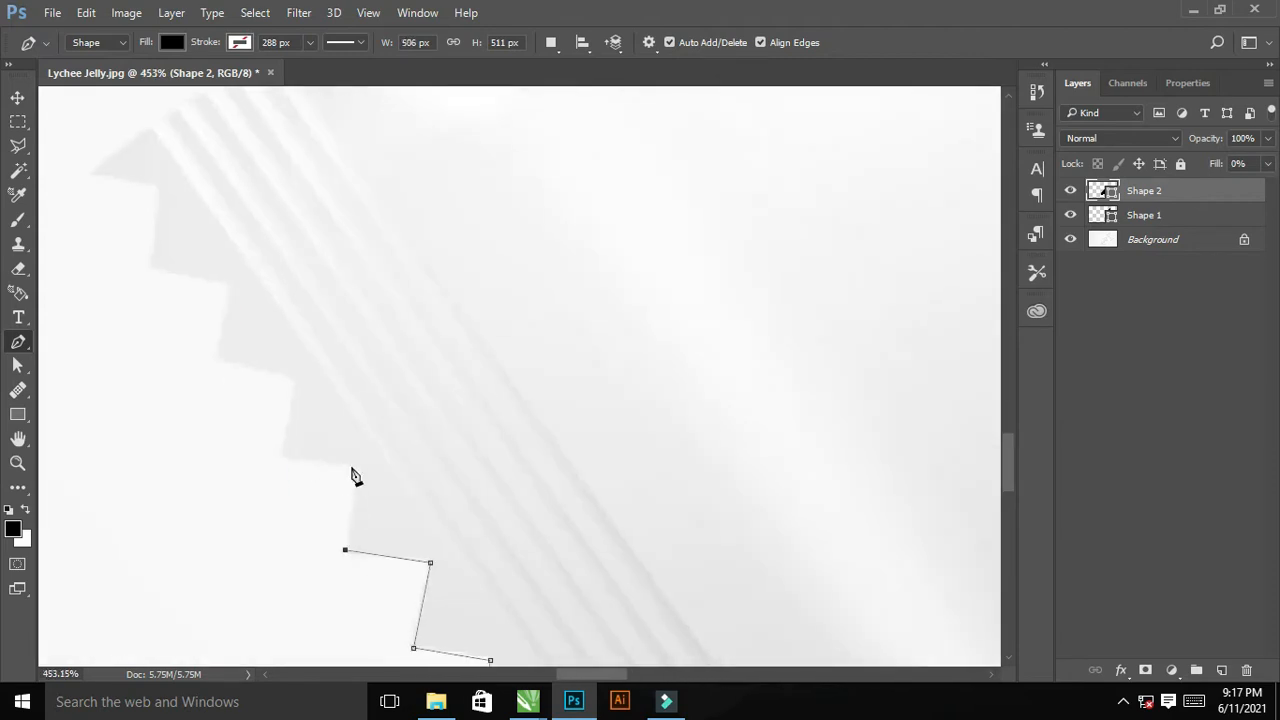
# Finish the lower wrapper's outline with curved segments along its long top side back to the starting point.
pyautogui.scroll(2, 228, 296)
pyautogui.moveTo(372, 188); pyautogui.dragTo(454, 169)
pyautogui.keyDown('alt'); pyautogui.click(372, 188); pyautogui.keyUp('alt')
pyautogui.moveTo(403, 229); pyautogui.dragTo(155, 411)
pyautogui.moveTo(229, 309); pyautogui.dragTo(263, 294)
pyautogui.moveTo(488, 244); pyautogui.dragTo(359, 361)
pyautogui.moveTo(391, 254); pyautogui.dragTo(409, 249)
pyautogui.keyDown('alt'); pyautogui.click(391, 254); pyautogui.keyUp('alt')
pyautogui.moveTo(653, 242); pyautogui.dragTo(368, 434)
pyautogui.moveTo(586, 180); pyautogui.dragTo(211, 484)
pyautogui.keyDown('alt'); pyautogui.click(586, 180); pyautogui.keyUp('alt')
pyautogui.moveTo(418, 304); pyautogui.dragTo(443, 283)
pyautogui.keyDown('alt'); pyautogui.click(418, 304); pyautogui.keyUp('alt')
pyautogui.moveTo(560, 240); pyautogui.dragTo(322, 384)
pyautogui.moveTo(363, 370); pyautogui.dragTo(386, 380)
pyautogui.moveTo(474, 207); pyautogui.dragTo(553, 157)
pyautogui.moveTo(629, 414); pyautogui.dragTo(540, 400)
pyautogui.moveTo(686, 277); pyautogui.dragTo(669, 452)
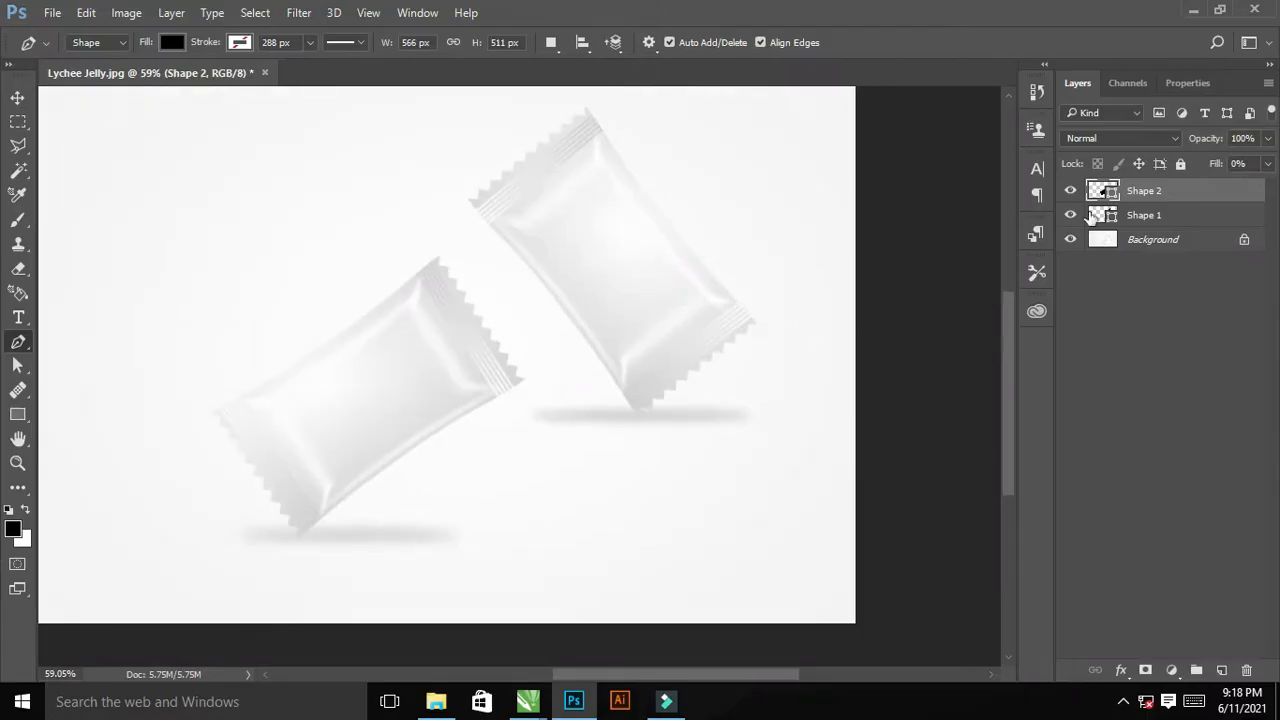
# Rename the Shape 2 layer as candy 1 and the Shape 1 layer as candy 2.
pyautogui.doubleClick(1144, 190)
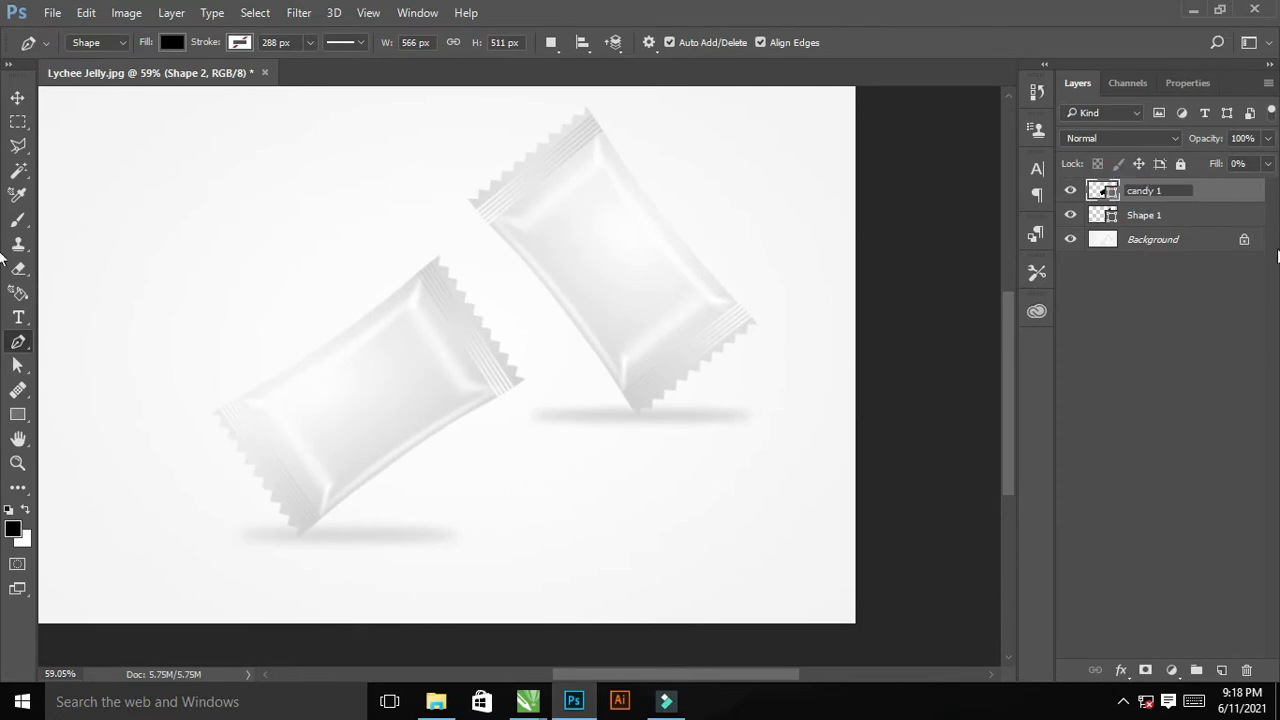
pyautogui.doubleClick(1140, 216)
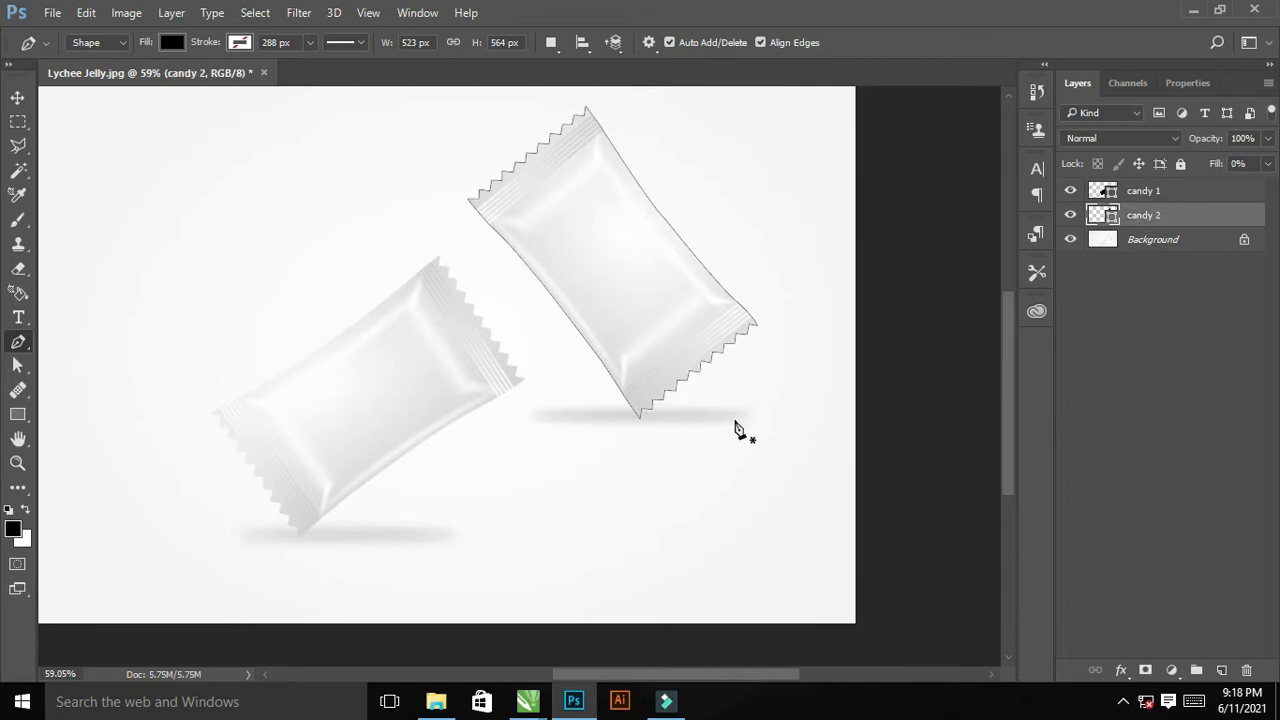
pyautogui.press('v')
pyautogui.click(711, 431)
# Group the candy 1 and candy 2 layers and name the group object id.
pyautogui.press('z')
pyautogui.rightClick(451, 343)
pyautogui.click(532, 574)
pyautogui.moveTo(651, 494); pyautogui.dragTo(640, 442)
pyautogui.click(1157, 193)
pyautogui.keyDown('shift'); pyautogui.click(1162, 216); pyautogui.keyUp('shift')
pyautogui.moveTo(1150, 192); pyautogui.dragTo(1196, 669)
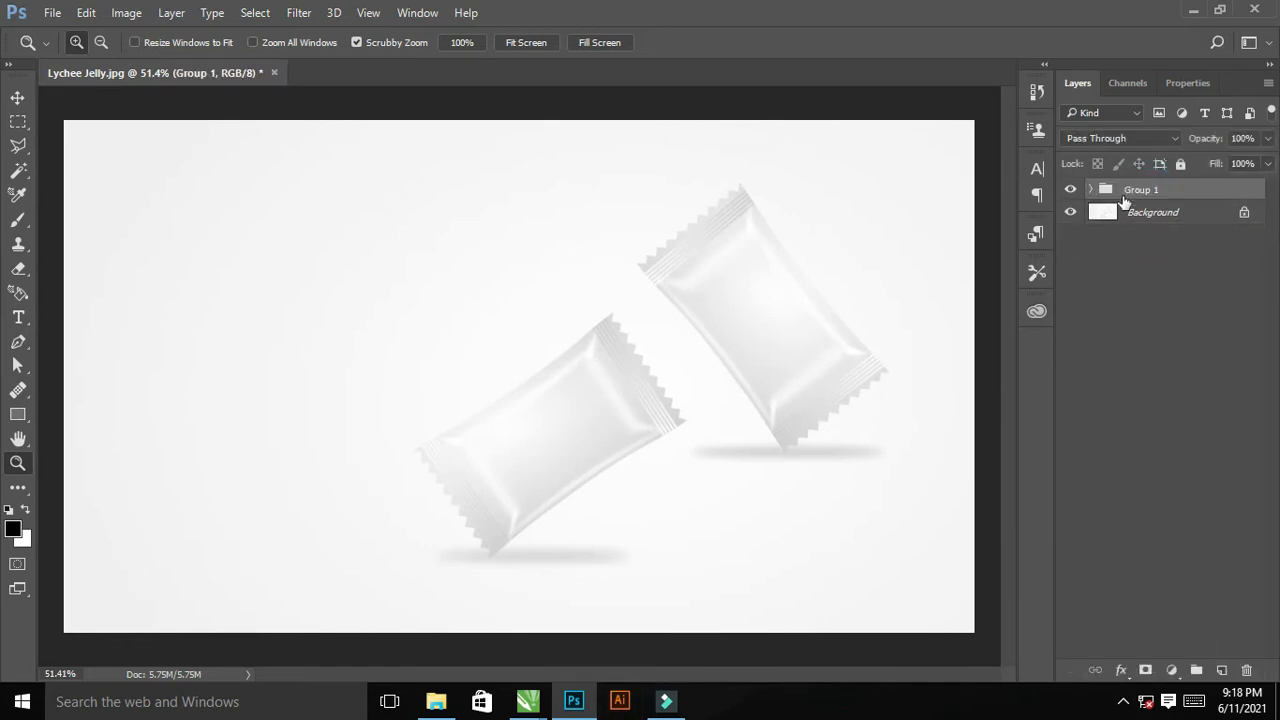
pyautogui.write('object id')
pyautogui.press('Return')
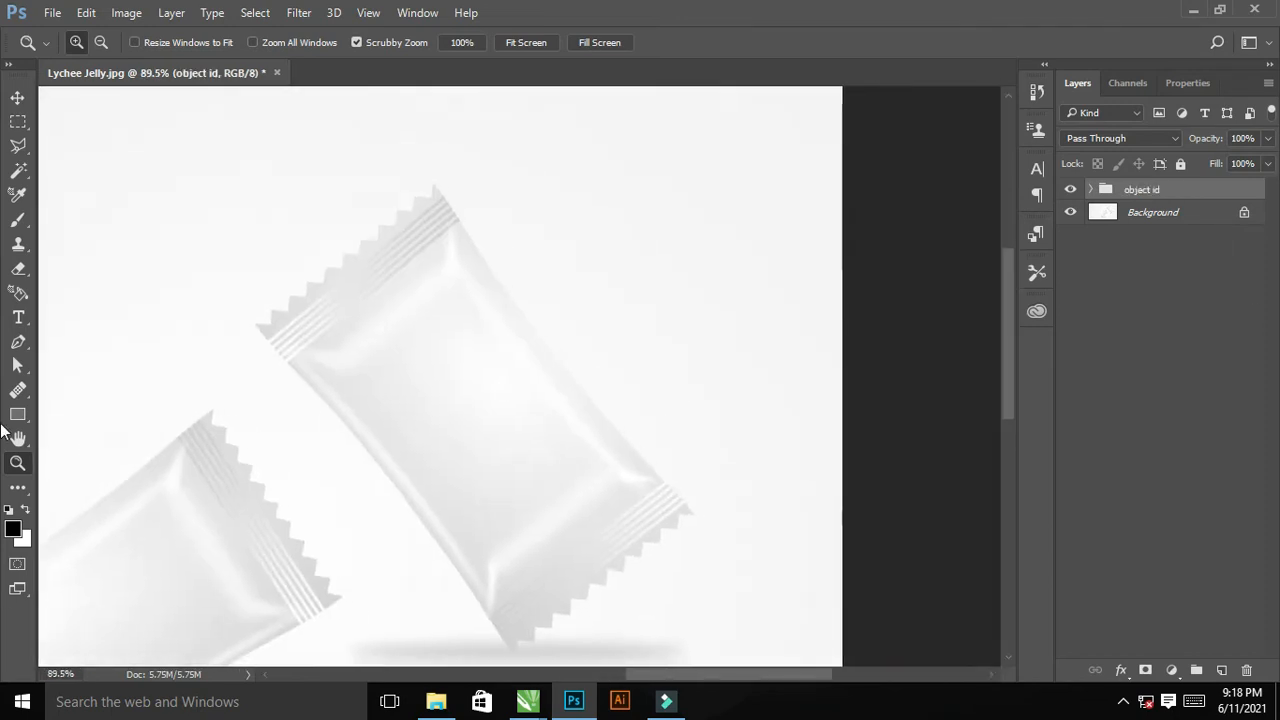
# Draw a 254 x 438 px rectangle shape between the two wrappers and fill it with red.
pyautogui.press('e')
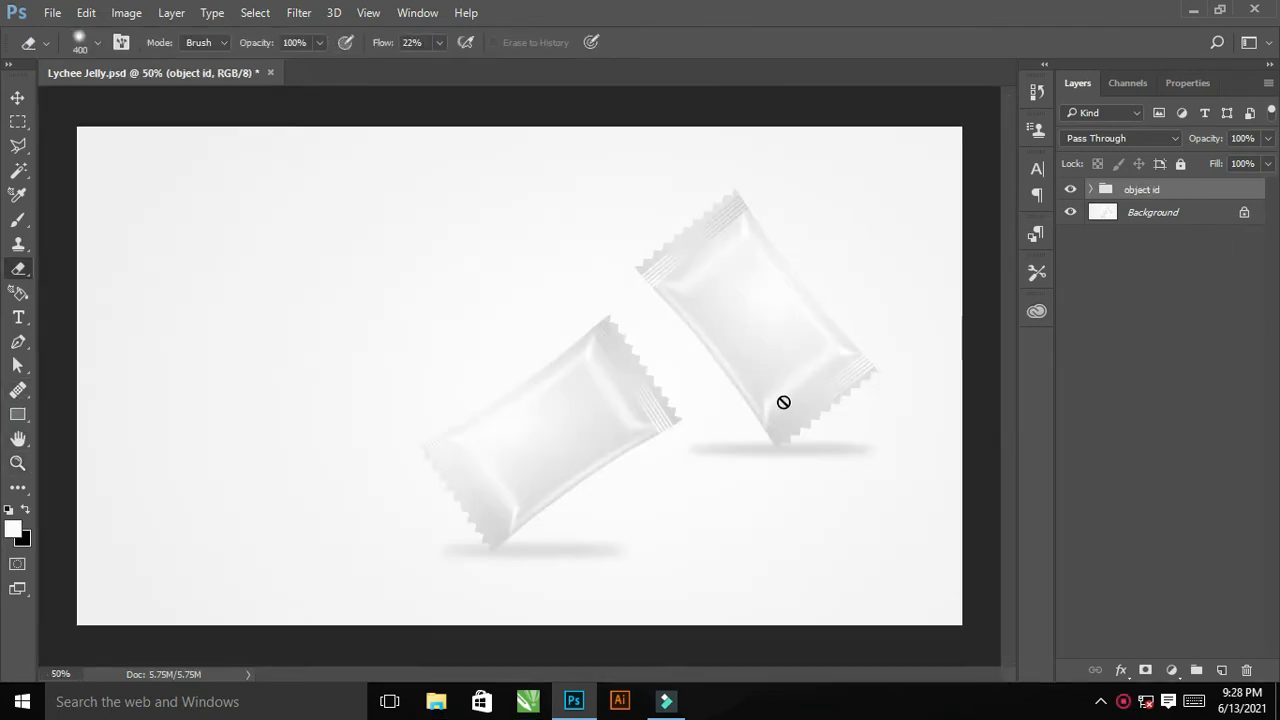
pyautogui.click(16, 98)
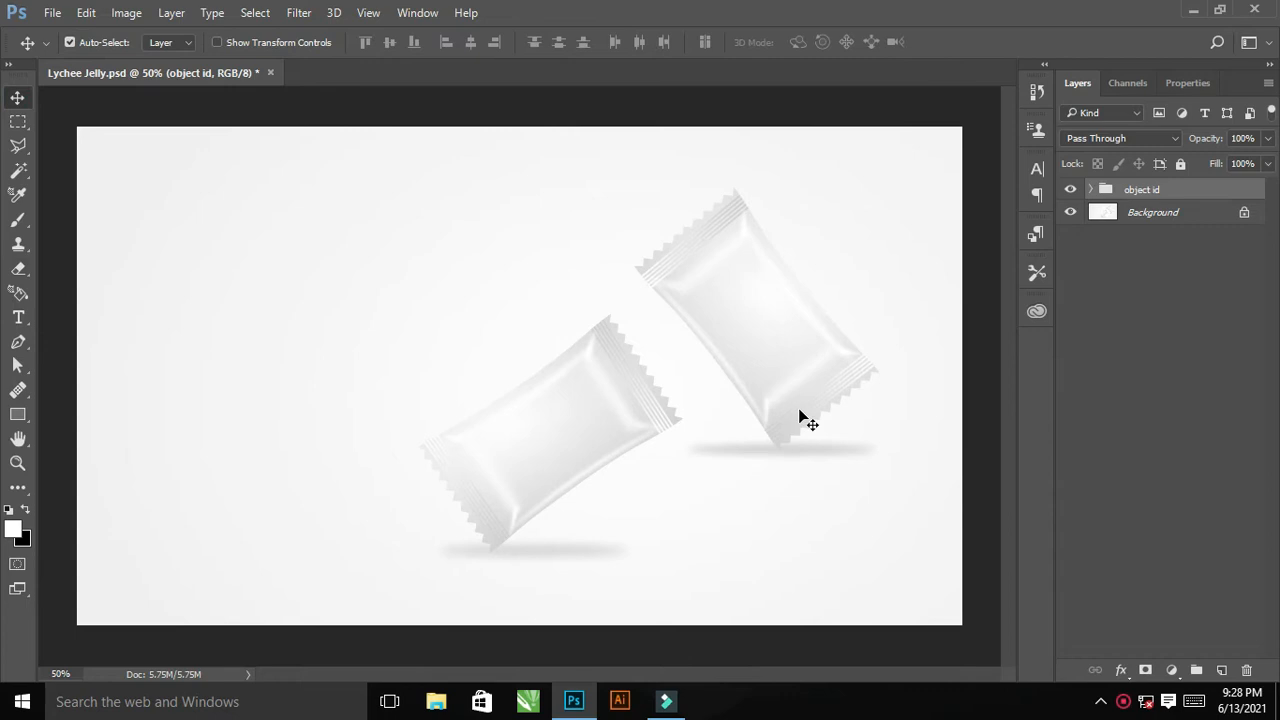
pyautogui.click(17, 415)
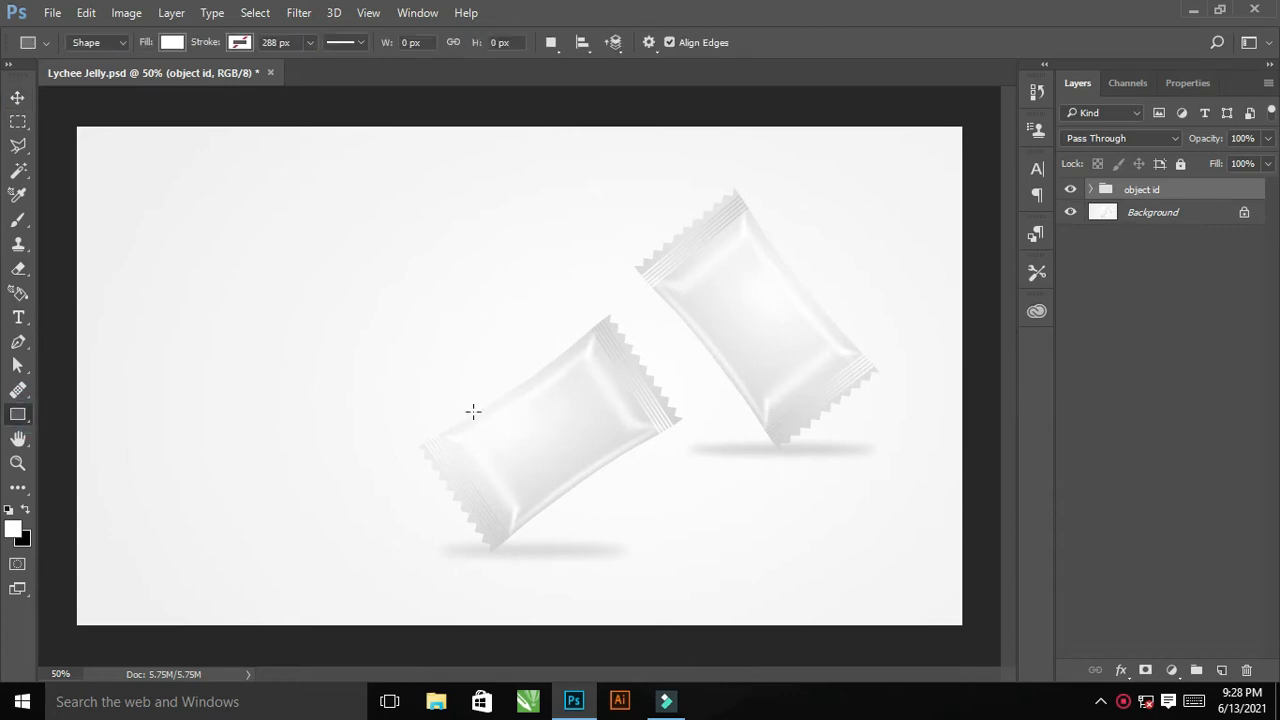
pyautogui.moveTo(645, 260); pyautogui.dragTo(764, 463)
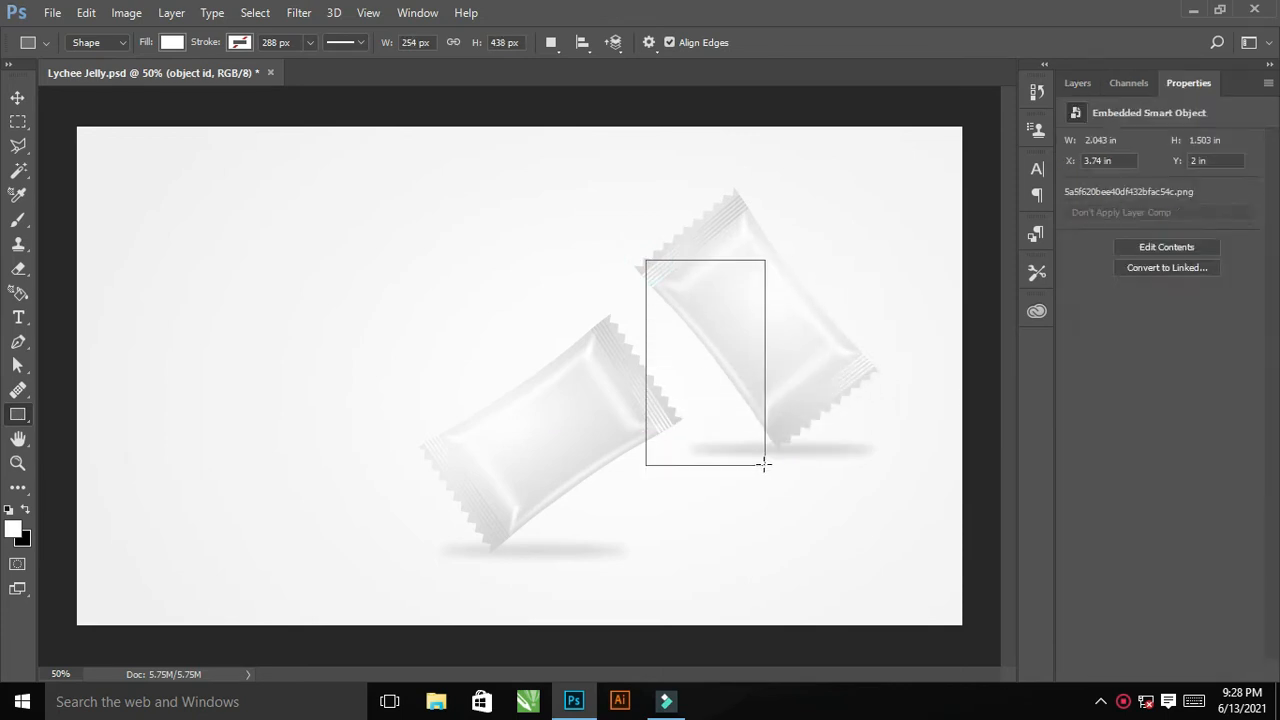
pyautogui.click(1076, 198)
pyautogui.click(1076, 318)
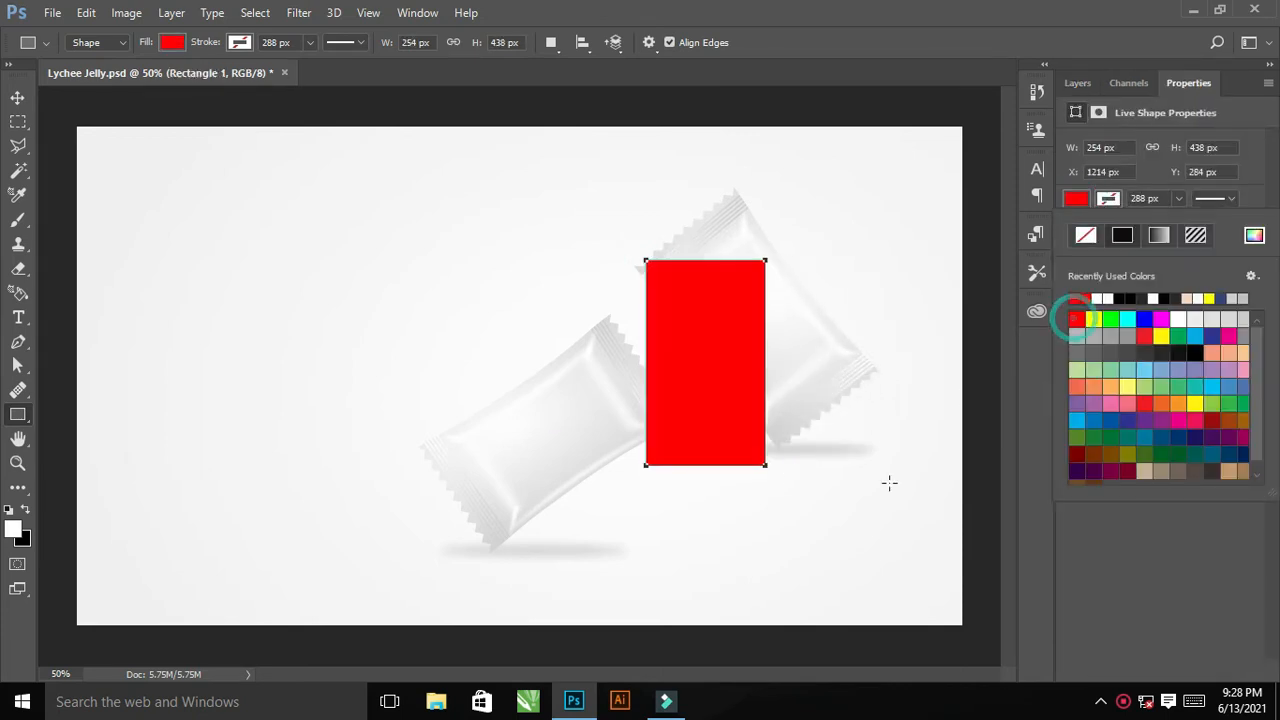
# Duplicate the red rectangle layer.
pyautogui.click(1078, 86)
pyautogui.click(1156, 193)
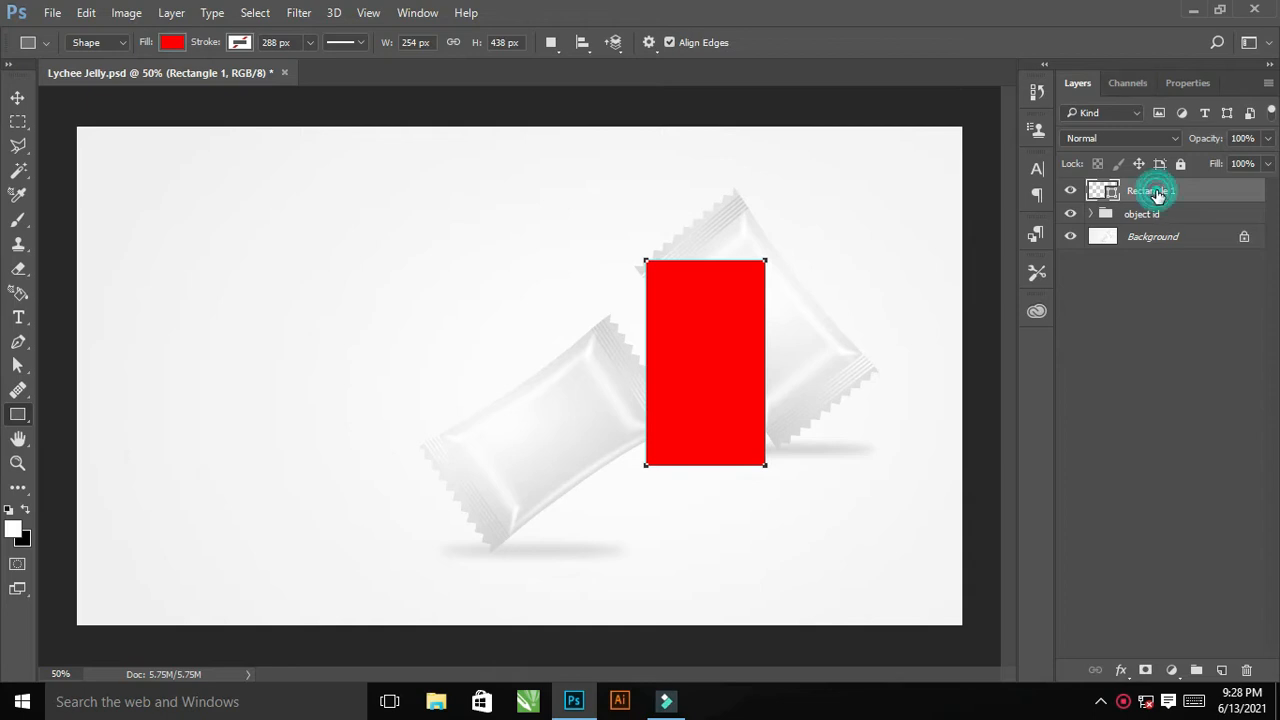
pyautogui.hotkey('ctrl', 'j')
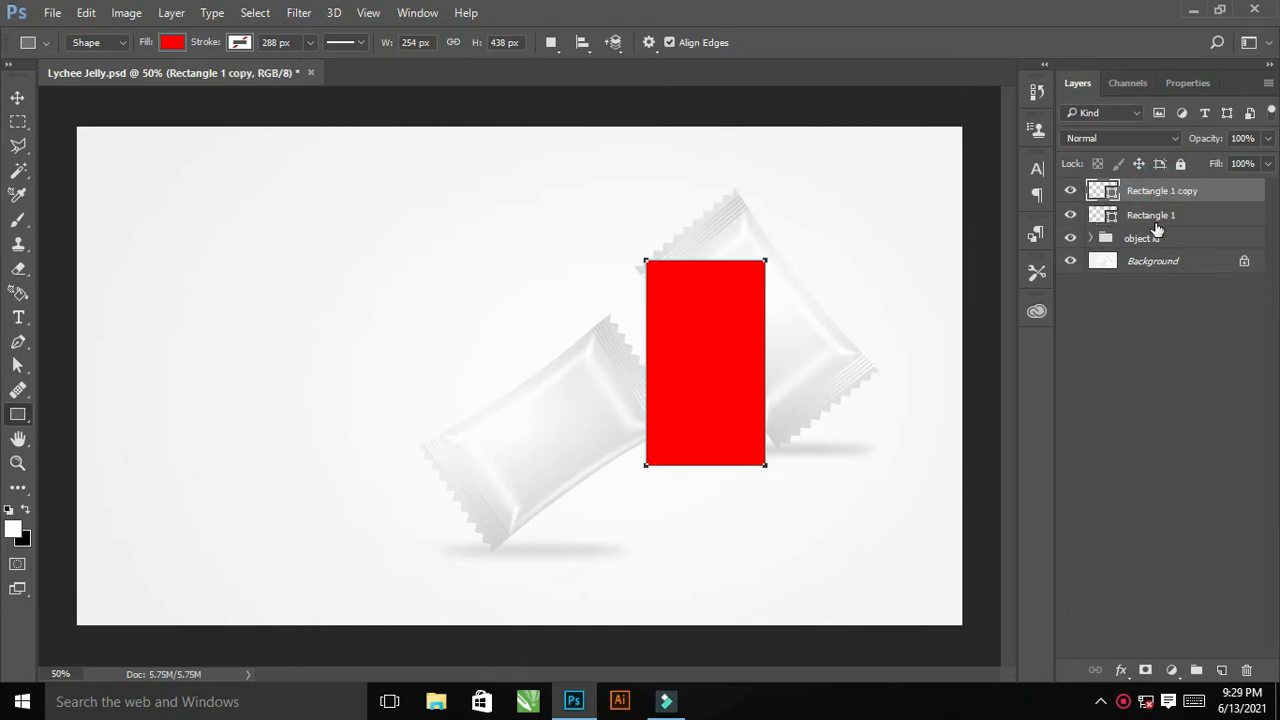
# Rename the original rectangle layer as candy 1 and its copy as candy 2.
pyautogui.doubleClick(1155, 223)
pyautogui.click(1183, 143)
pyautogui.doubleClick(1169, 218)
pyautogui.write('c')
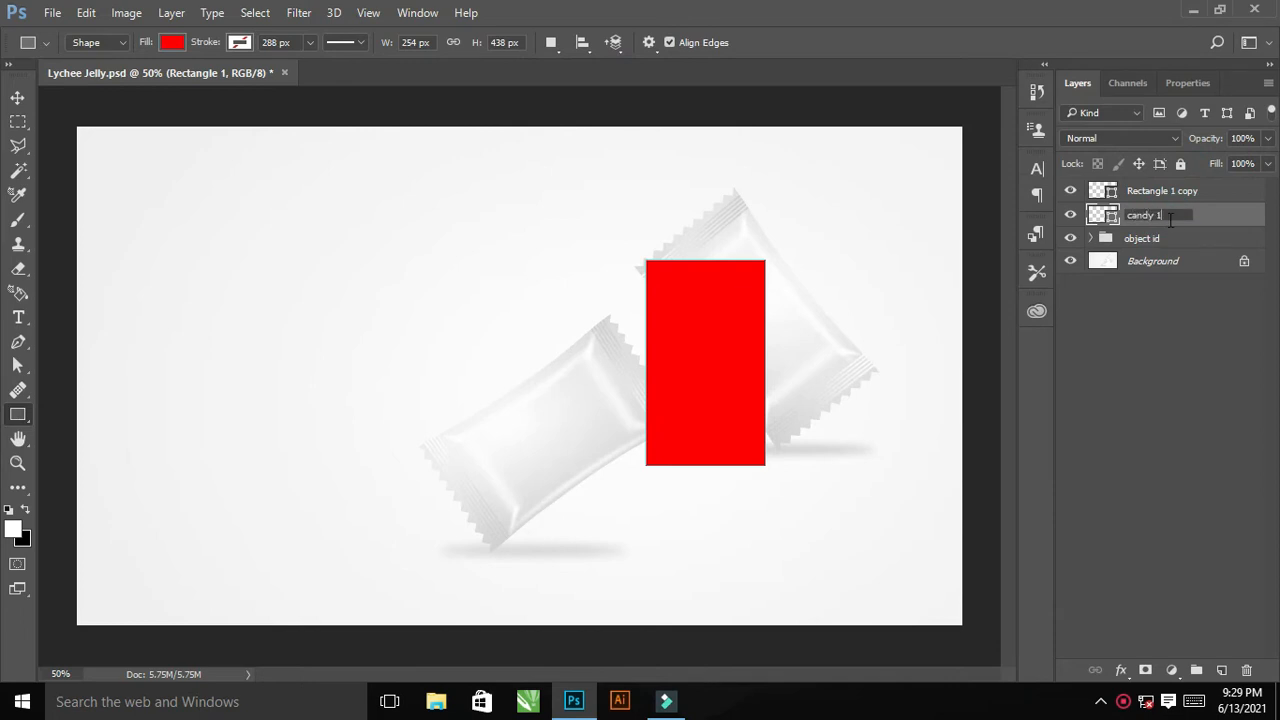
pyautogui.write('andy 1')
pyautogui.doubleClick(1162, 192)
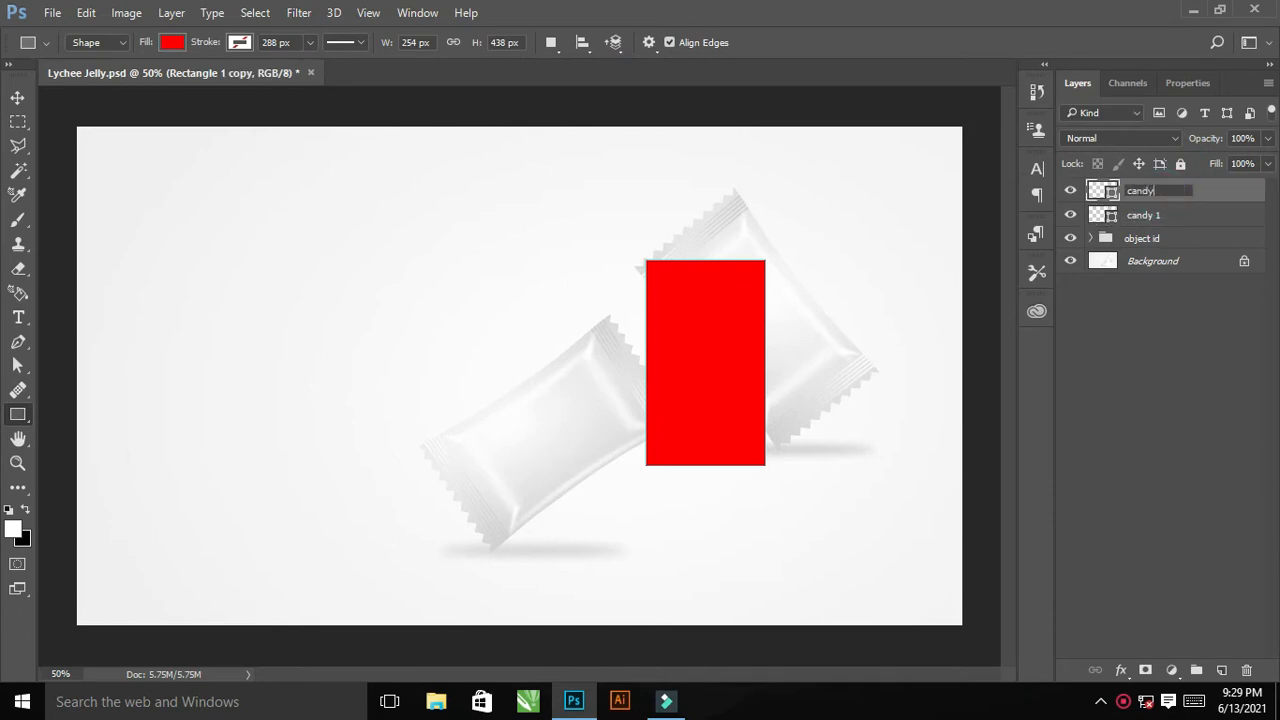
pyautogui.write('candy 2')
pyautogui.press('Return')
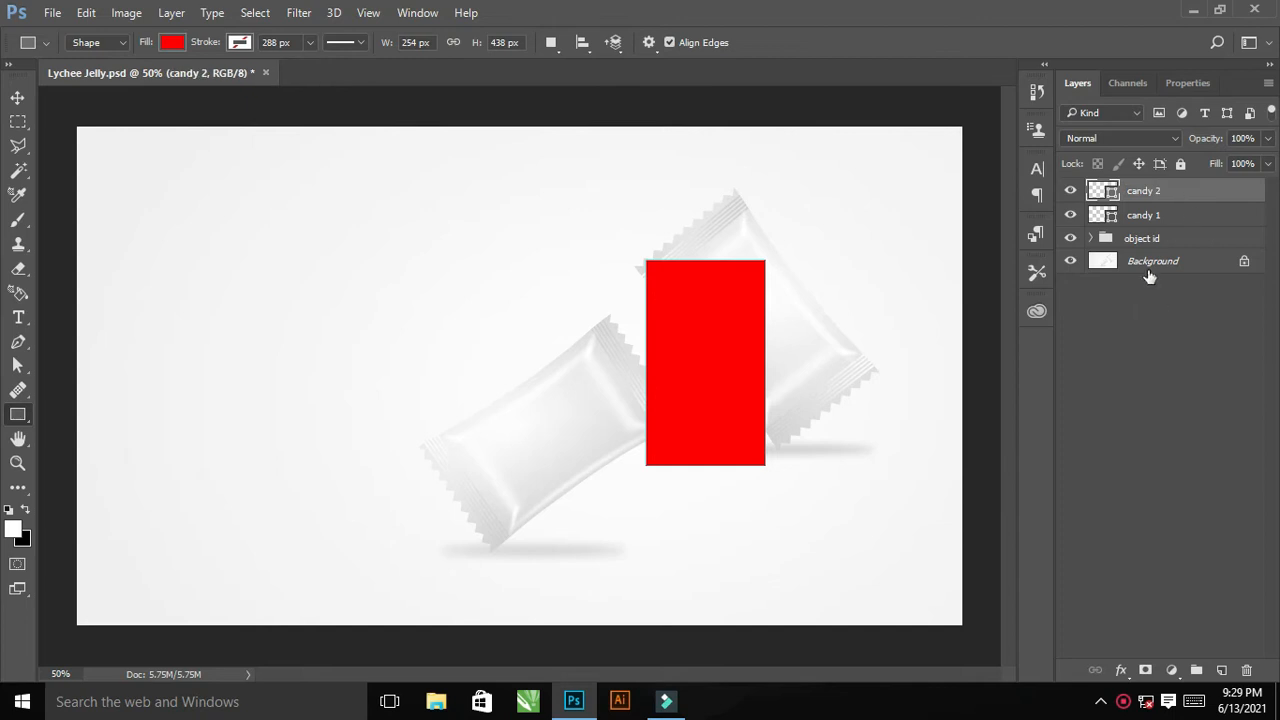
# Group the two rectangle layers and name the group Edit.
pyautogui.moveTo(1163, 222); pyautogui.dragTo(1196, 669)
pyautogui.doubleClick(1137, 190)
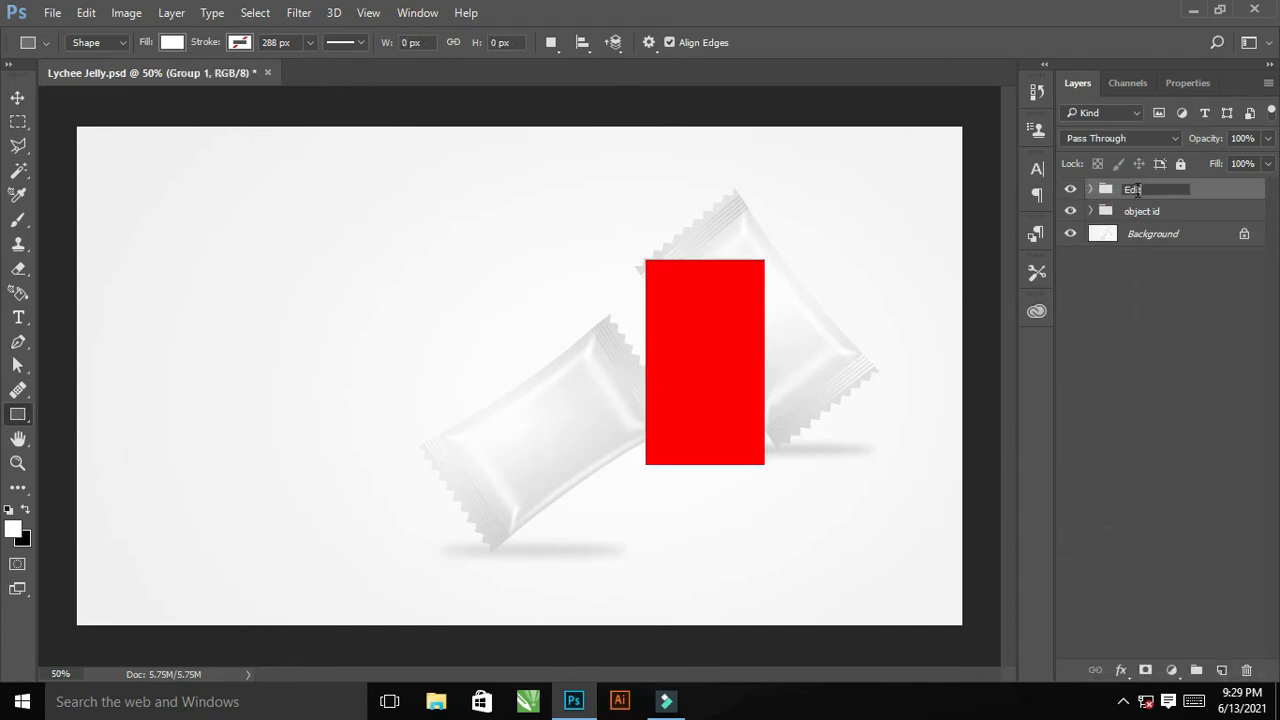
pyautogui.write('Edit')
pyautogui.press('Return')
# Expand both groups, hide the Edit group's candy 2 layer, check the object id outlines, and select the Edit group's candy 1.
pyautogui.click(1090, 190)
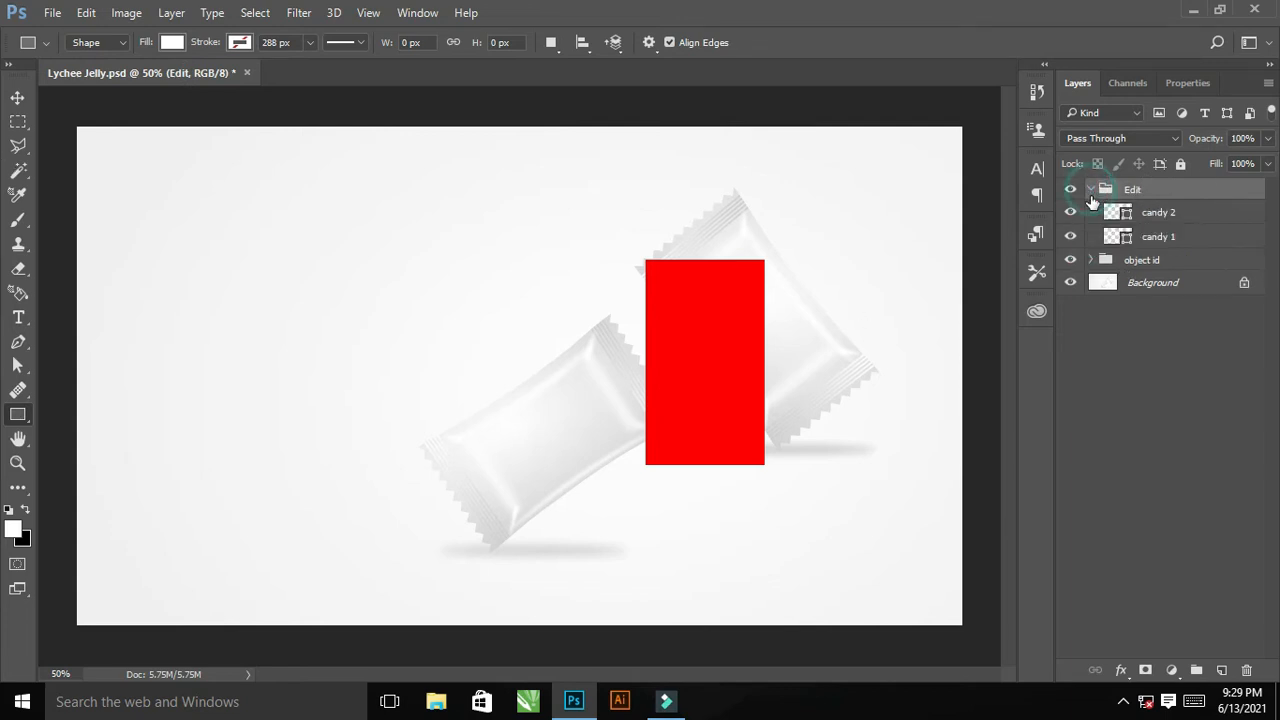
pyautogui.click(1156, 240)
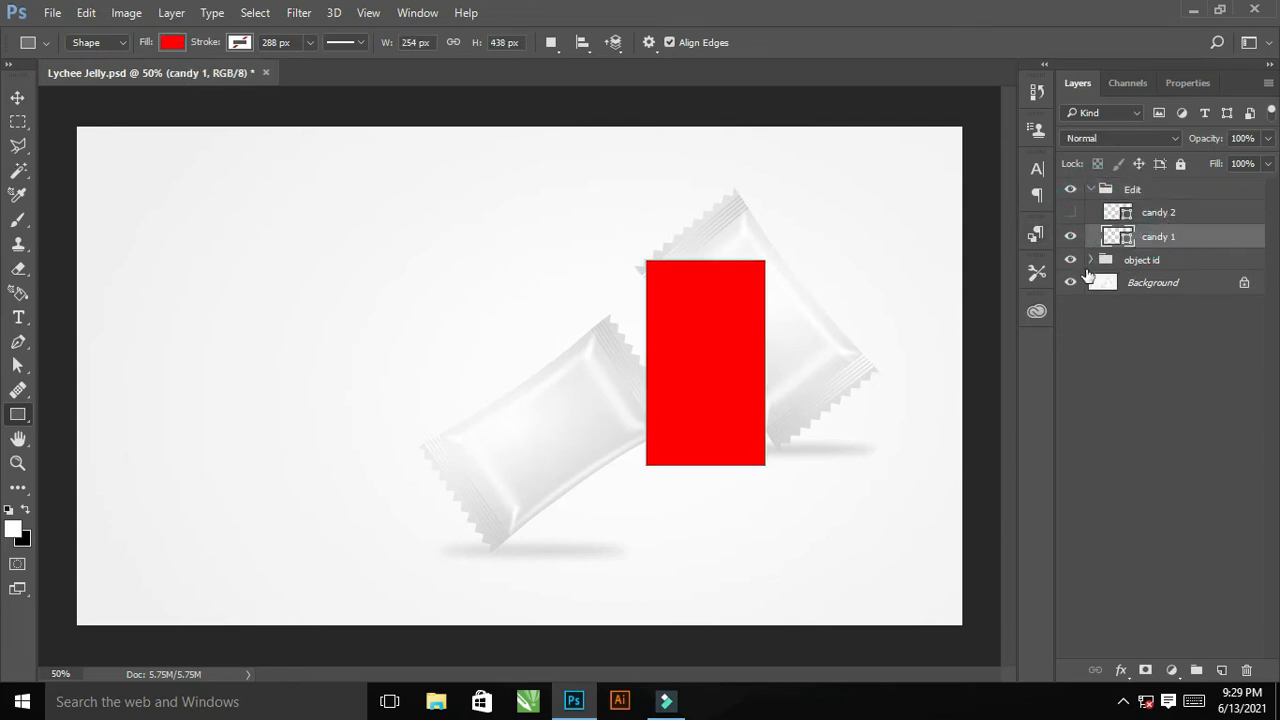
pyautogui.click(1090, 260)
pyautogui.click(1156, 310)
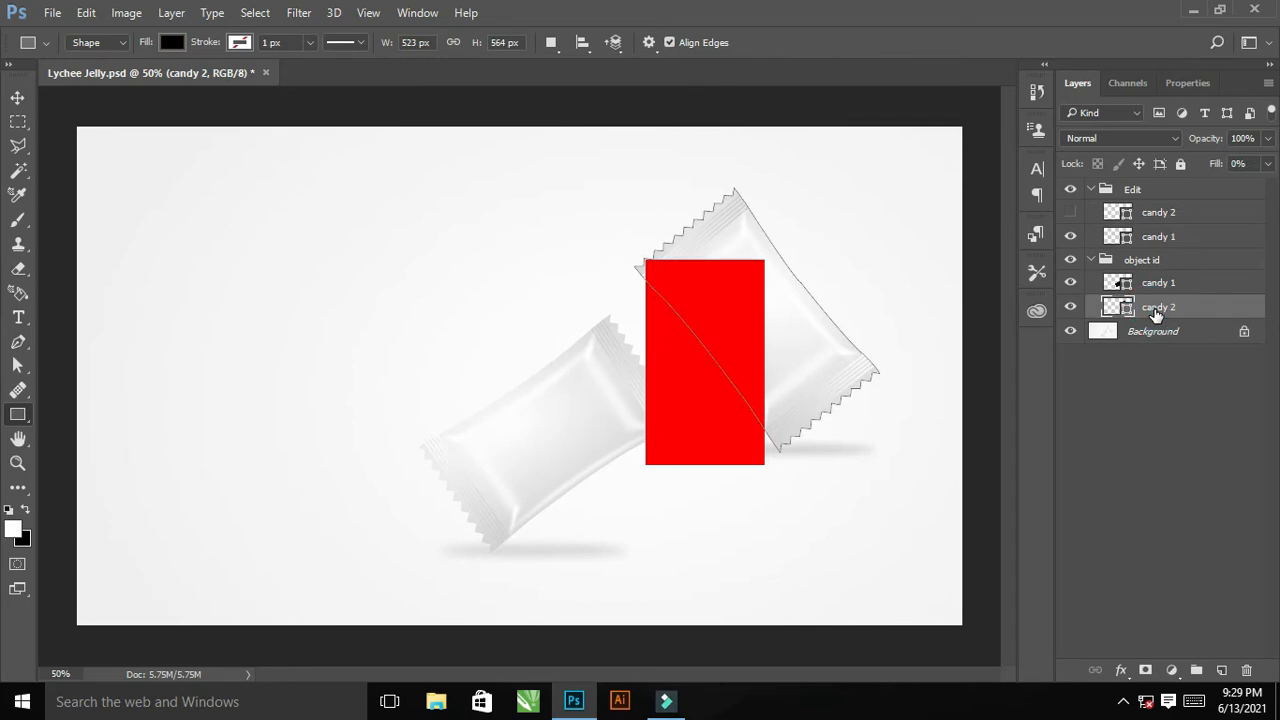
pyautogui.click(1158, 284)
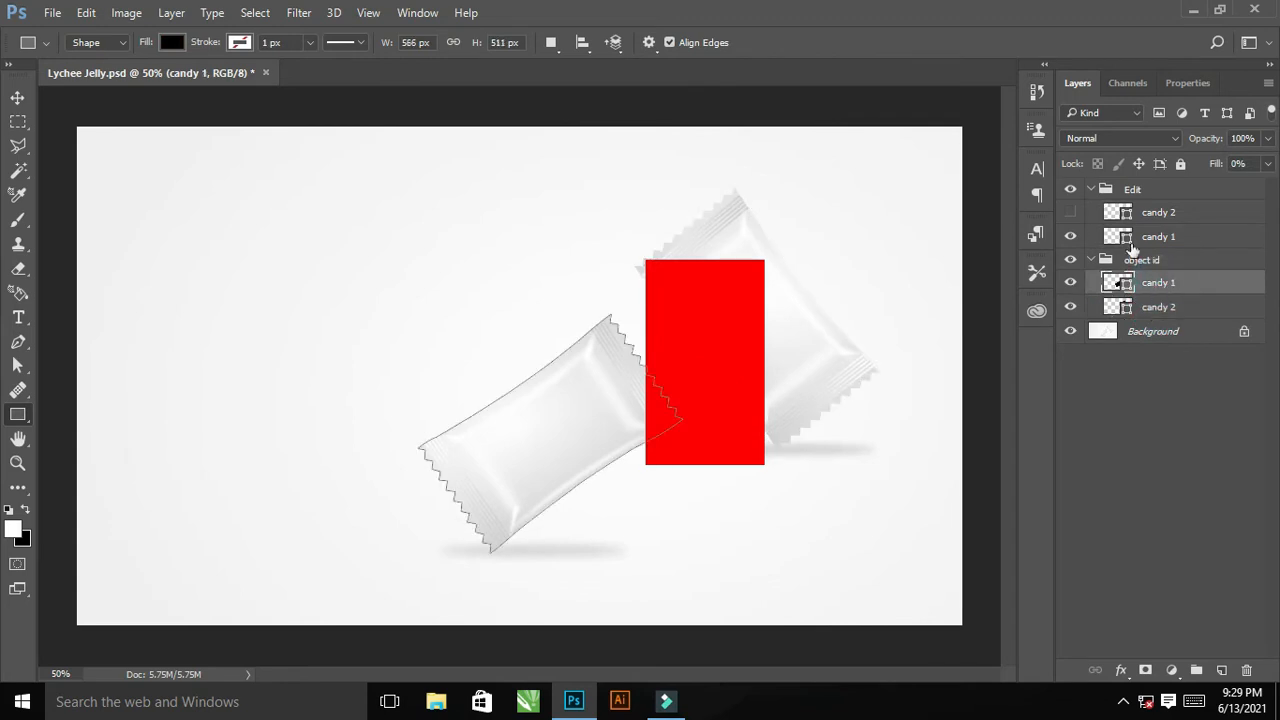
pyautogui.click(1150, 237)
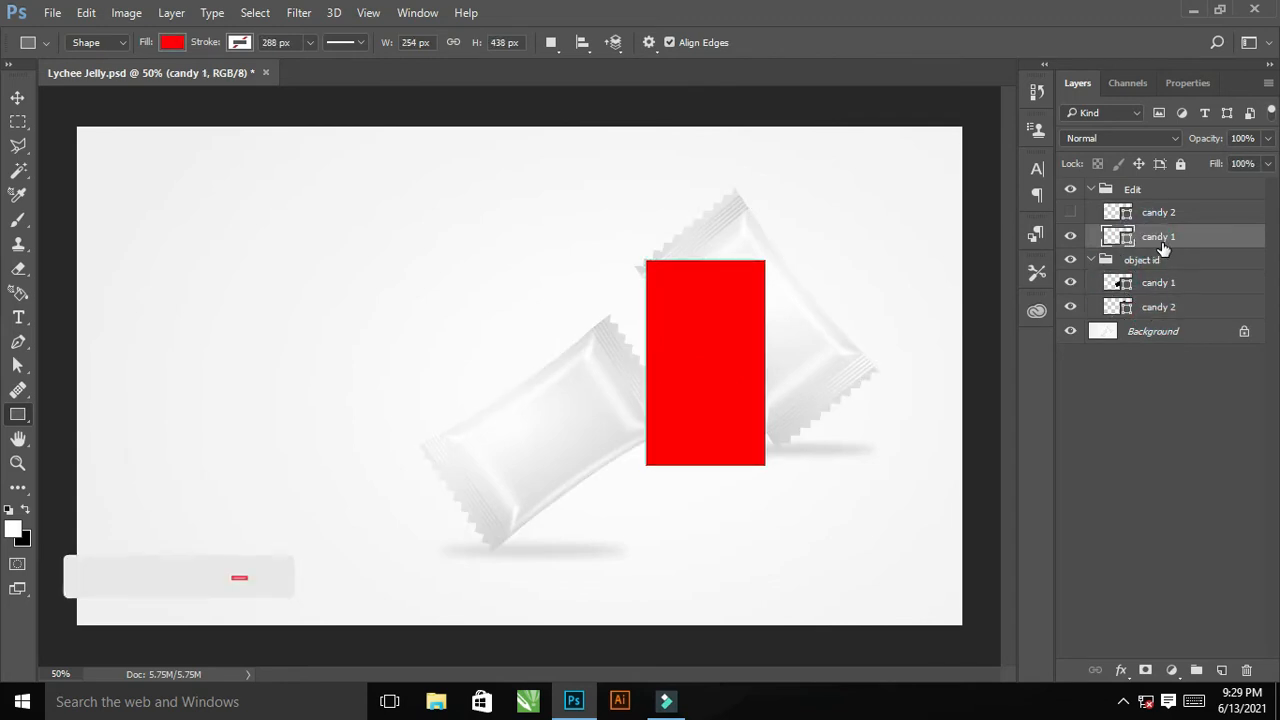
# Convert the Edit group's candy 1 rectangle to a smart object and move it over the lower wrapper.
pyautogui.rightClick(1162, 250)
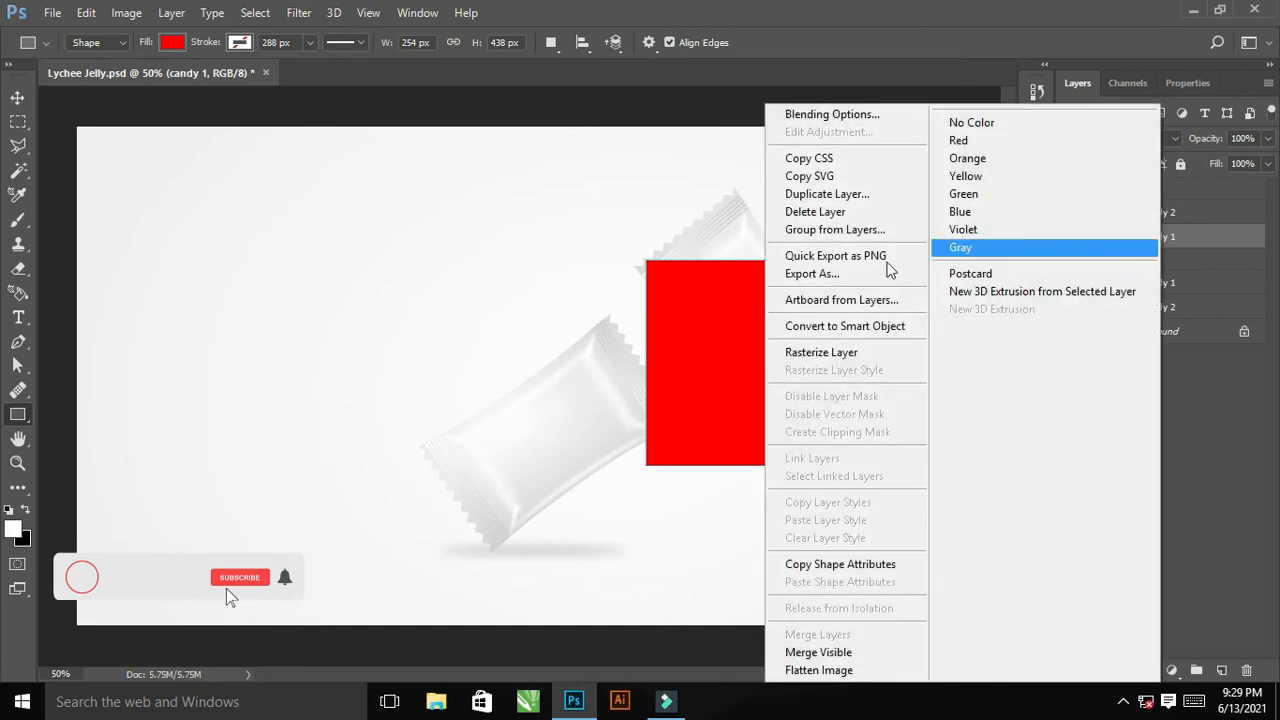
pyautogui.click(824, 331)
pyautogui.hotkey('ctrl', 't')
pyautogui.moveTo(730, 348); pyautogui.dragTo(555, 402)
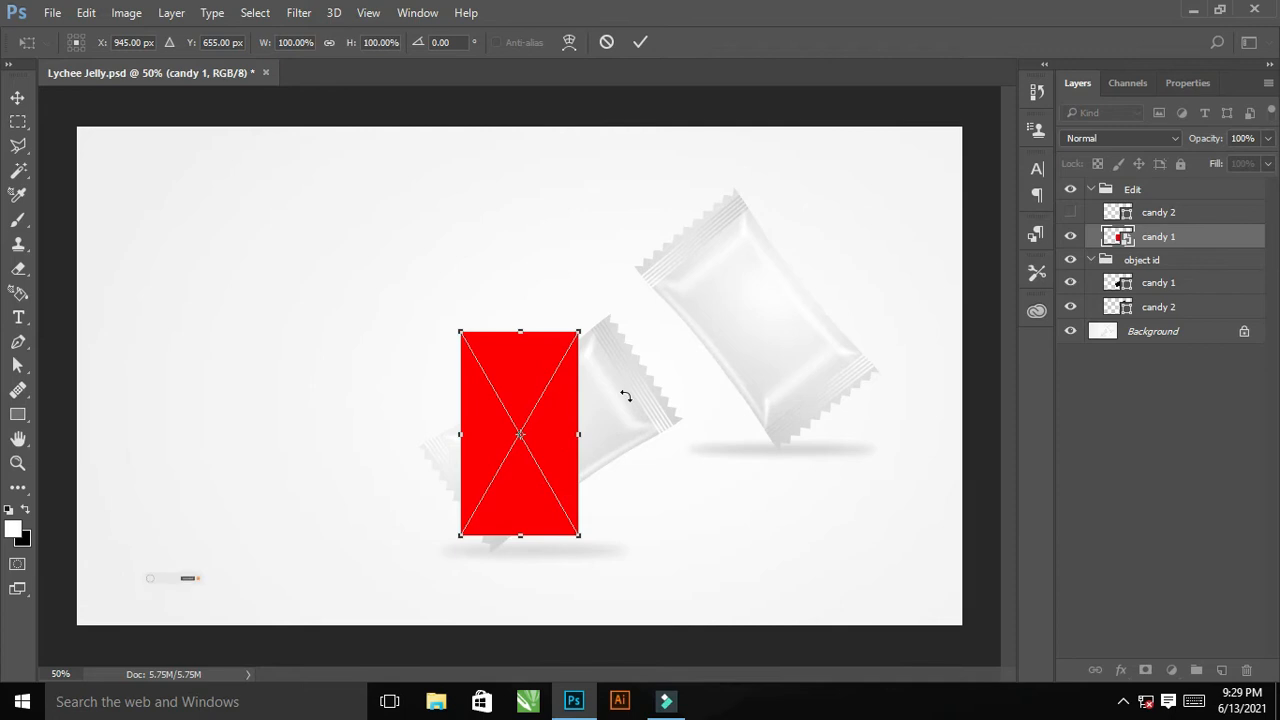
# Distort the candy 1 rectangle so its four corners roughly meet the lower wrapper's corners.
pyautogui.rightClick(558, 391)
pyautogui.click(620, 243)
pyautogui.moveTo(542, 439); pyautogui.dragTo(467, 452)
pyautogui.scroll(5, 600, 430)
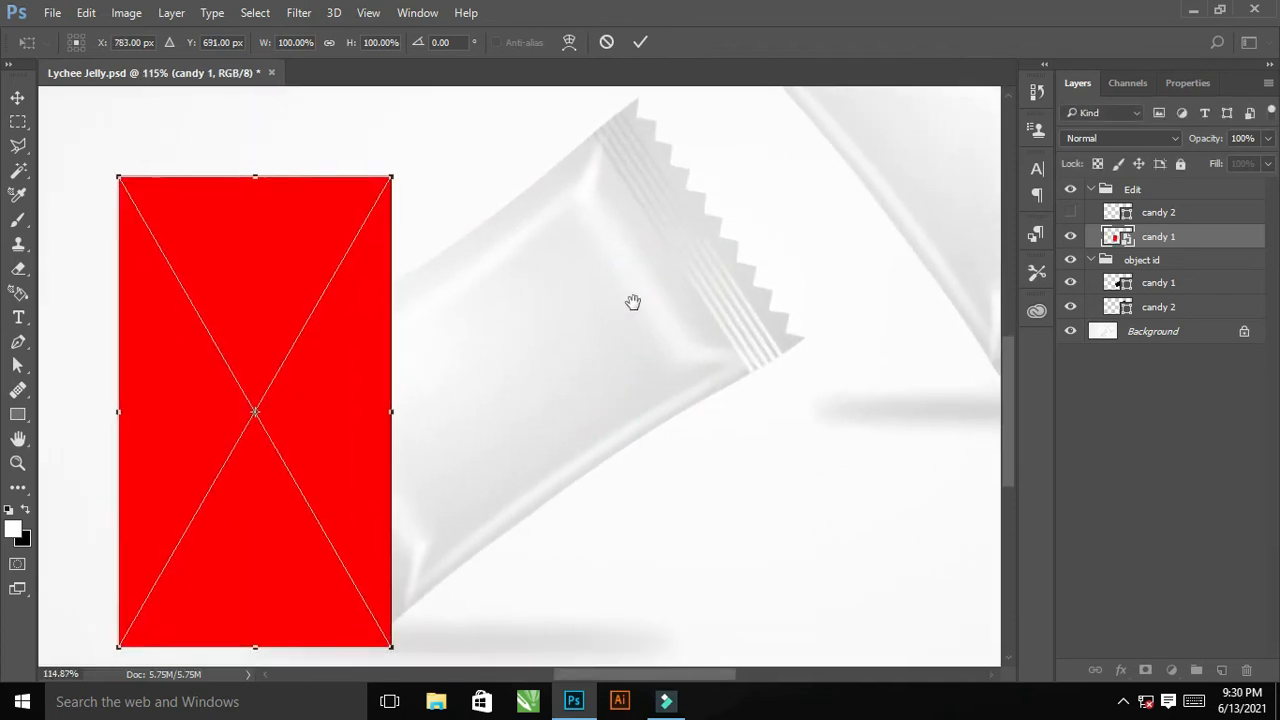
pyautogui.moveTo(403, 143); pyautogui.dragTo(815, 299)
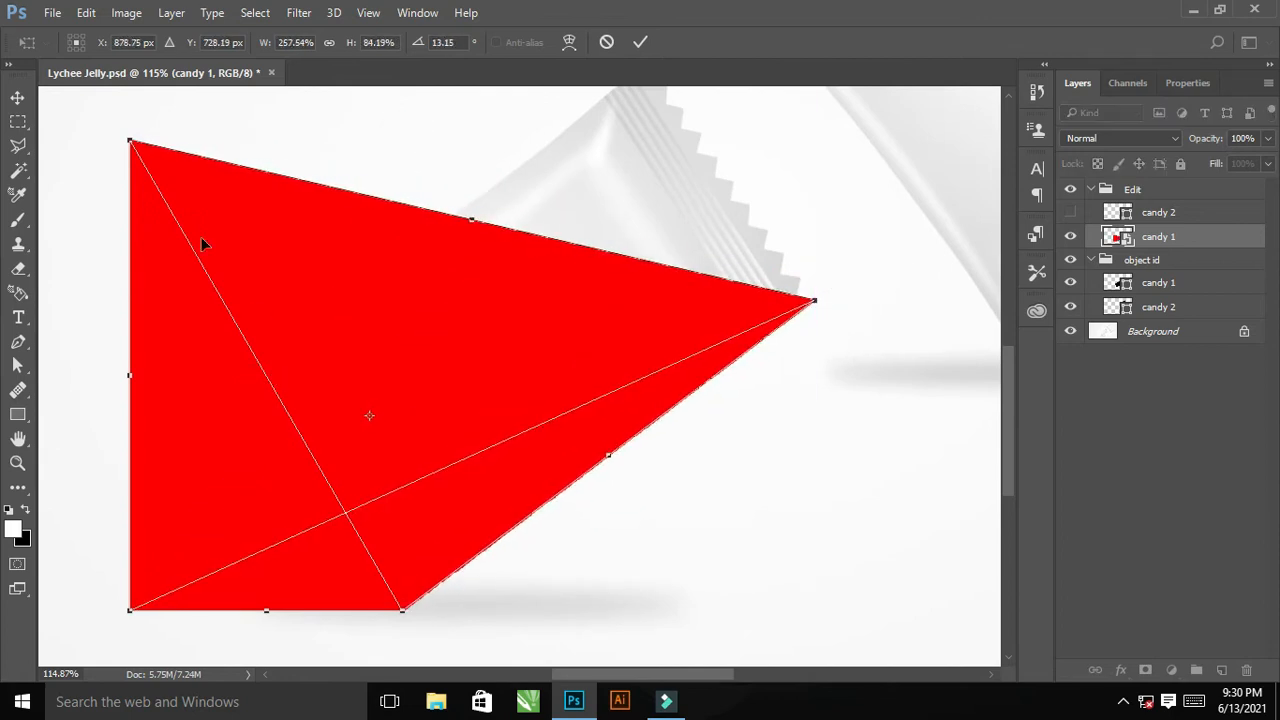
pyautogui.moveTo(130, 148); pyautogui.dragTo(648, 172)
pyautogui.scroll(-2, 620, 337)
pyautogui.moveTo(217, 652); pyautogui.dragTo(280, 449)
pyautogui.moveTo(446, 660)
pyautogui.mouseDown()
pyautogui.moveTo(420, 668)
pyautogui.moveTo(430, 648)
pyautogui.mouseUp()
# Lower candy 1's fill to 18% and refine its upper and right corners against the lower wrapper's tips.
pyautogui.click(1267, 163)
pyautogui.moveTo(1263, 186); pyautogui.dragTo(1195, 188)
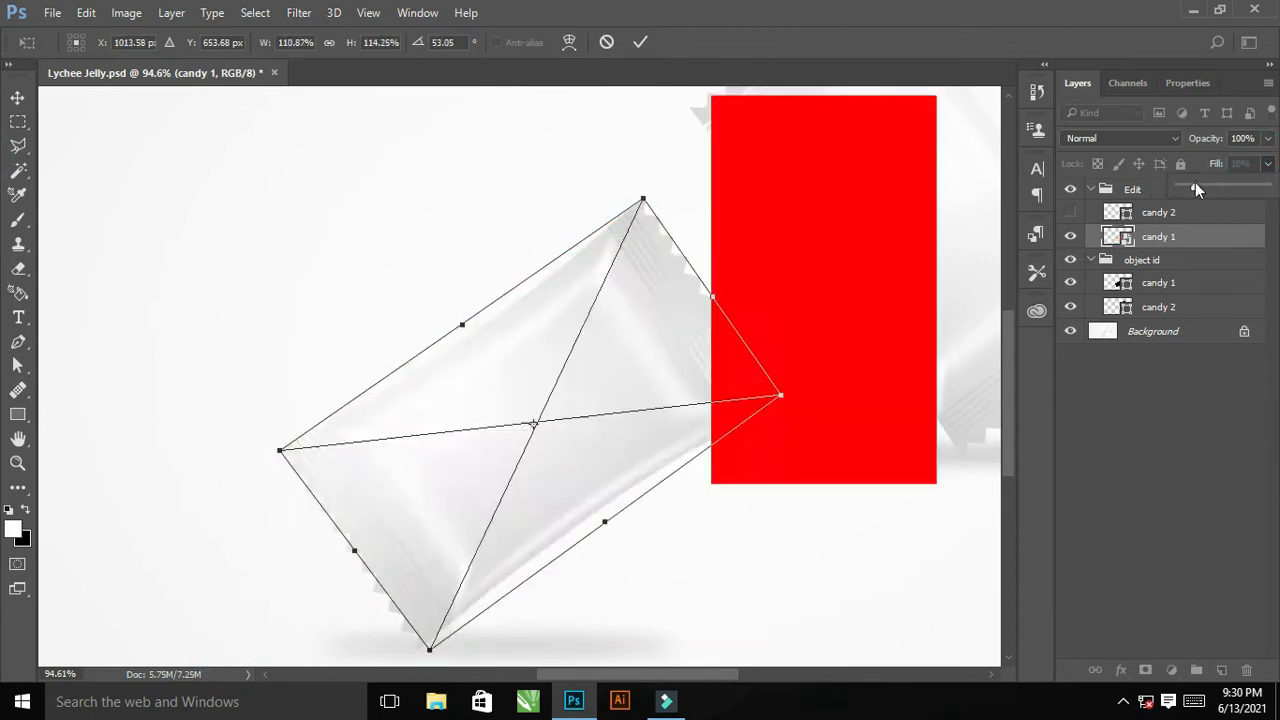
pyautogui.moveTo(660, 246); pyautogui.dragTo(729, 289)
pyautogui.moveTo(641, 318); pyautogui.dragTo(708, 372)
pyautogui.moveTo(543, 272); pyautogui.dragTo(549, 272)
pyautogui.moveTo(689, 362); pyautogui.dragTo(553, 126)
pyautogui.moveTo(800, 431); pyautogui.dragTo(674, 240)
pyautogui.moveTo(823, 306); pyautogui.dragTo(836, 316)
# Fine-tune candy 1's bottom and left corners so the distorted rectangle fully covers the lower wrapper's tips.
pyautogui.moveTo(589, 446); pyautogui.dragTo(800, 534)
pyautogui.moveTo(723, 459); pyautogui.dragTo(632, 471)
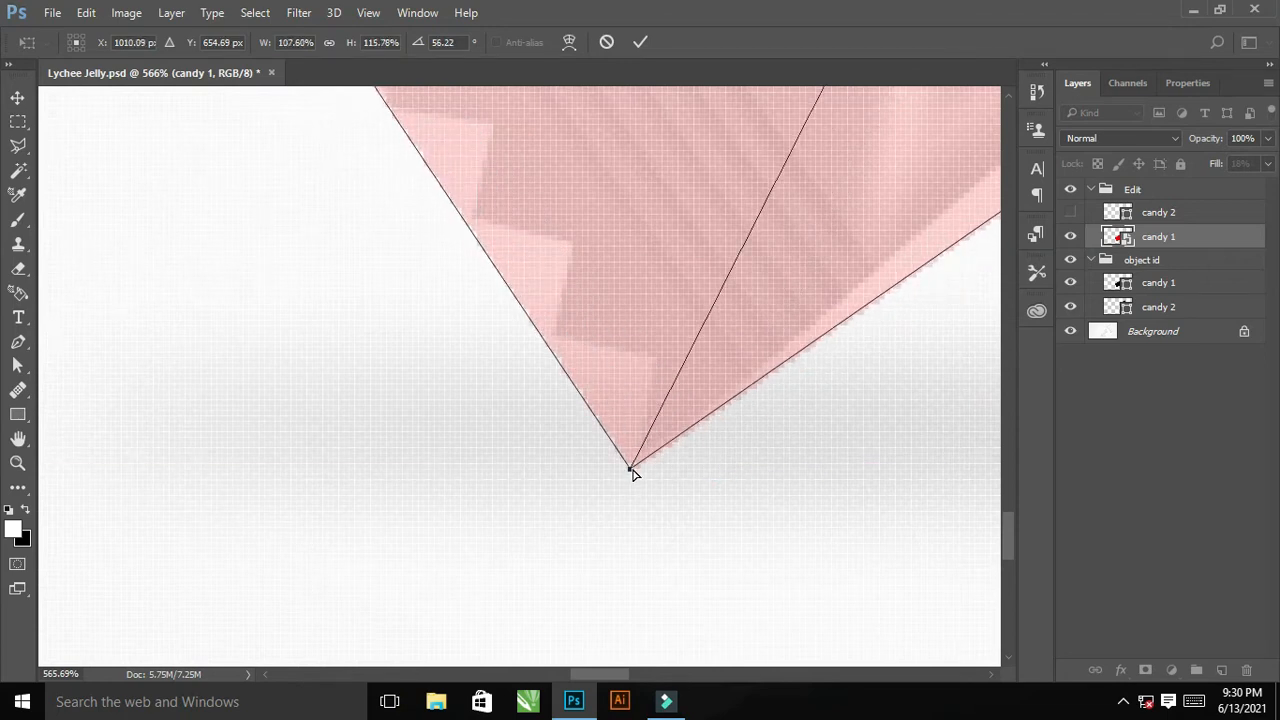
pyautogui.moveTo(782, 415); pyautogui.dragTo(645, 392)
pyautogui.moveTo(570, 247); pyautogui.dragTo(742, 425)
pyautogui.moveTo(591, 340); pyautogui.dragTo(648, 587)
pyautogui.moveTo(575, 365); pyautogui.dragTo(578, 337)
pyautogui.moveTo(817, 439); pyautogui.dragTo(751, 434)
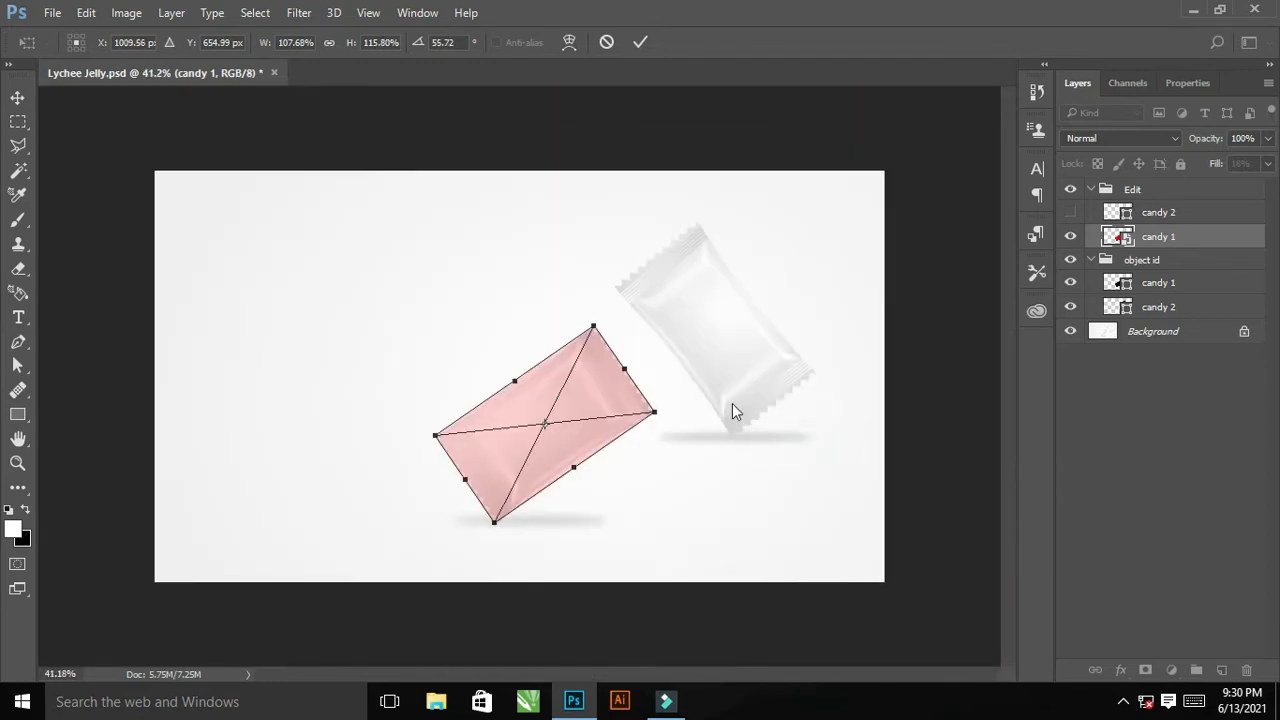
# Warp candy 1 so its long edges curve inward along the lower wrapper's sides, and apply the transformation.
pyautogui.scroll(5, 707, 413)
pyautogui.rightClick(503, 388)
pyautogui.click(552, 550)
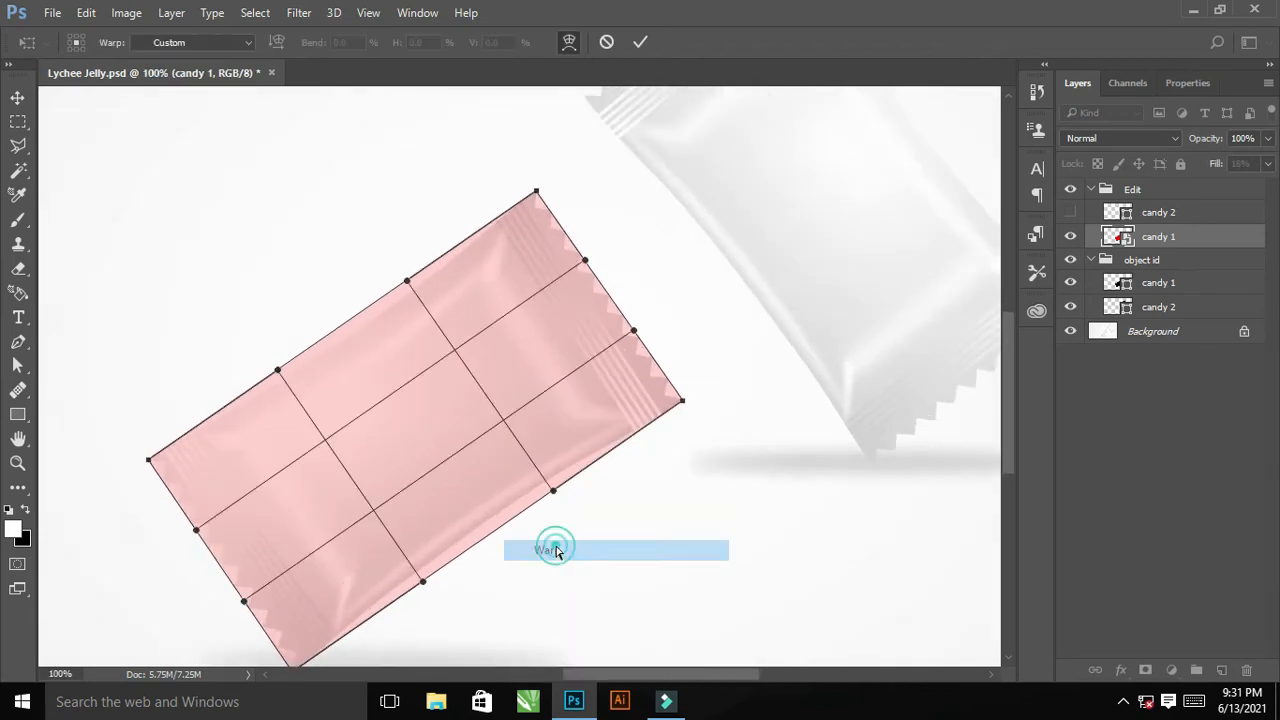
pyautogui.click(336, 330)
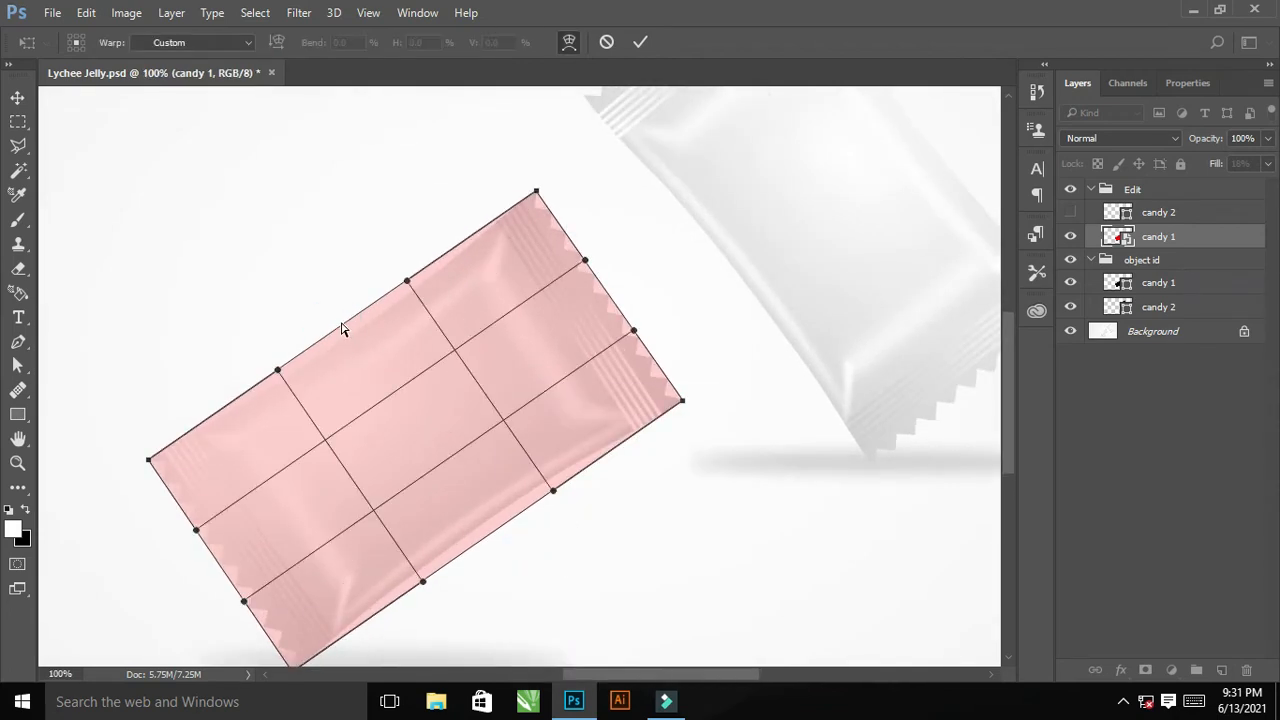
pyautogui.moveTo(407, 281); pyautogui.dragTo(412, 299)
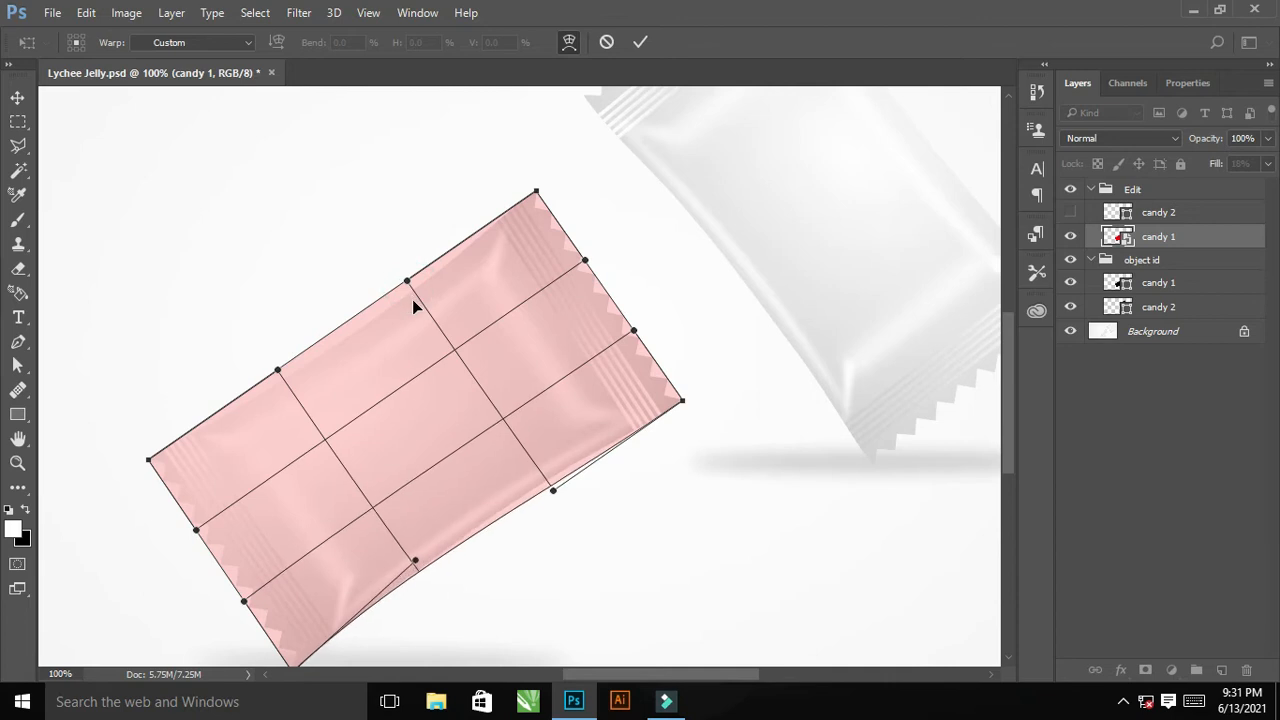
pyautogui.moveTo(278, 370); pyautogui.dragTo(280, 376)
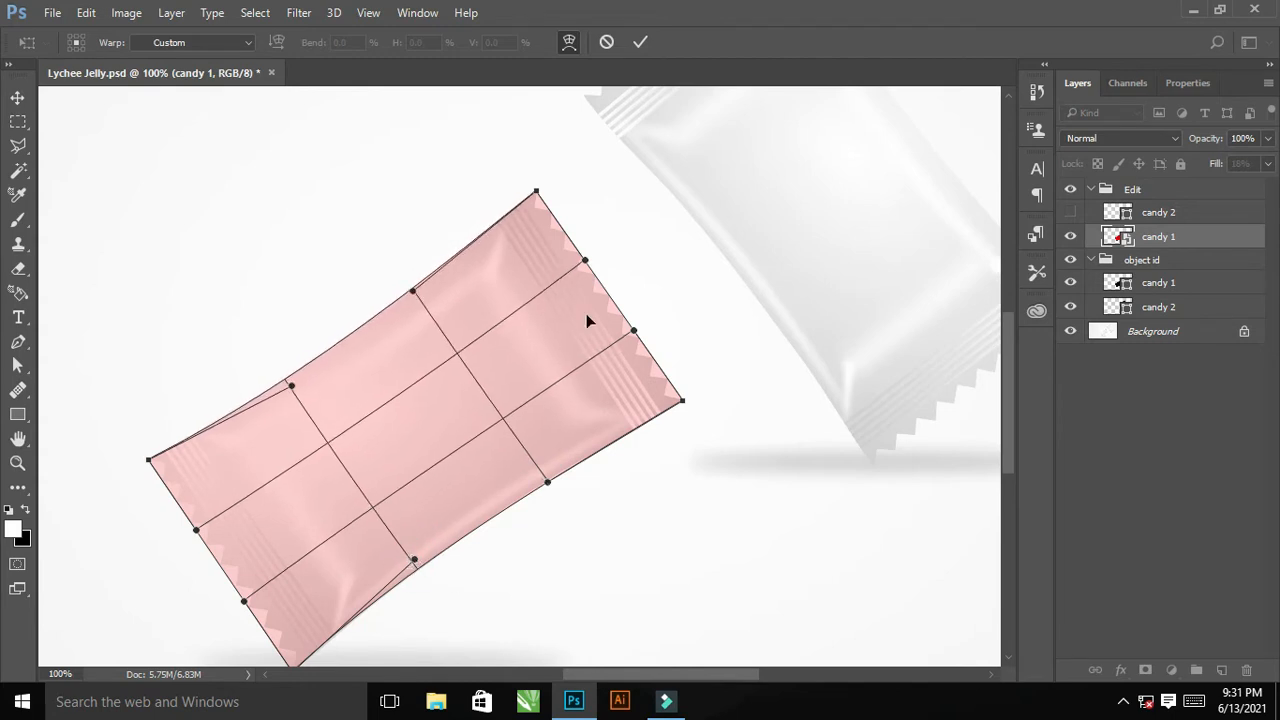
pyautogui.click(460, 359)
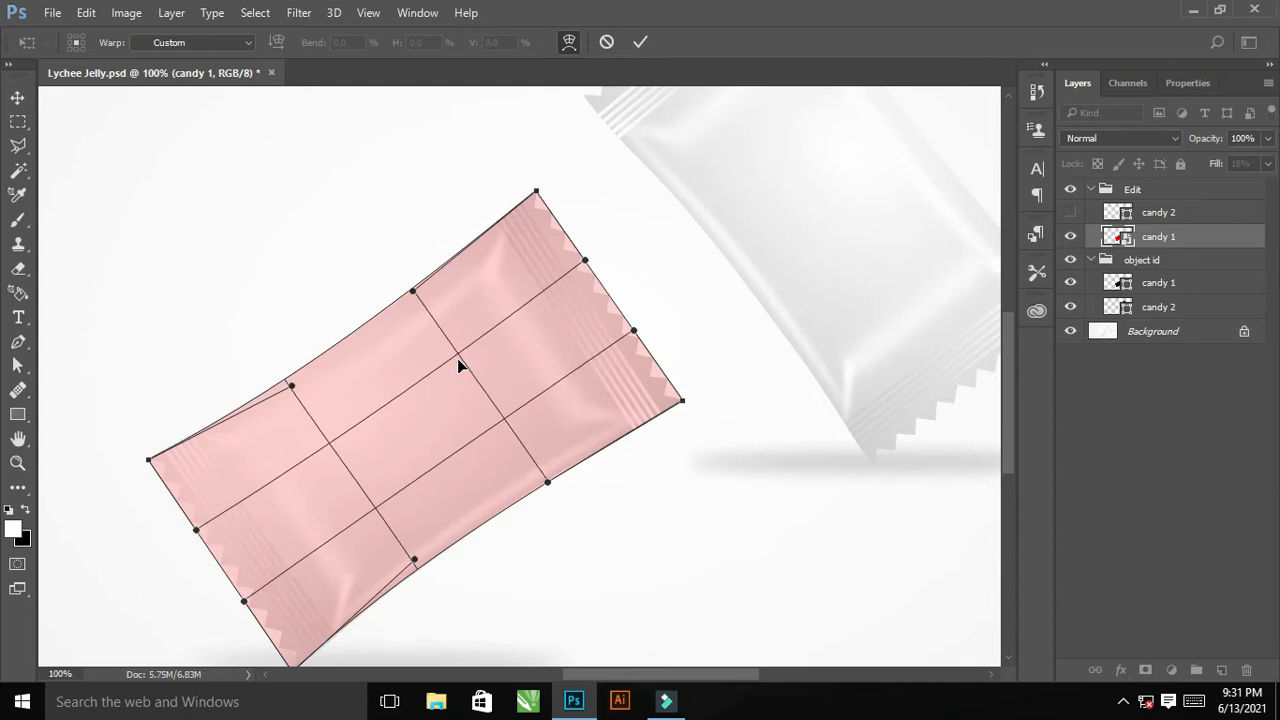
pyautogui.click(434, 429)
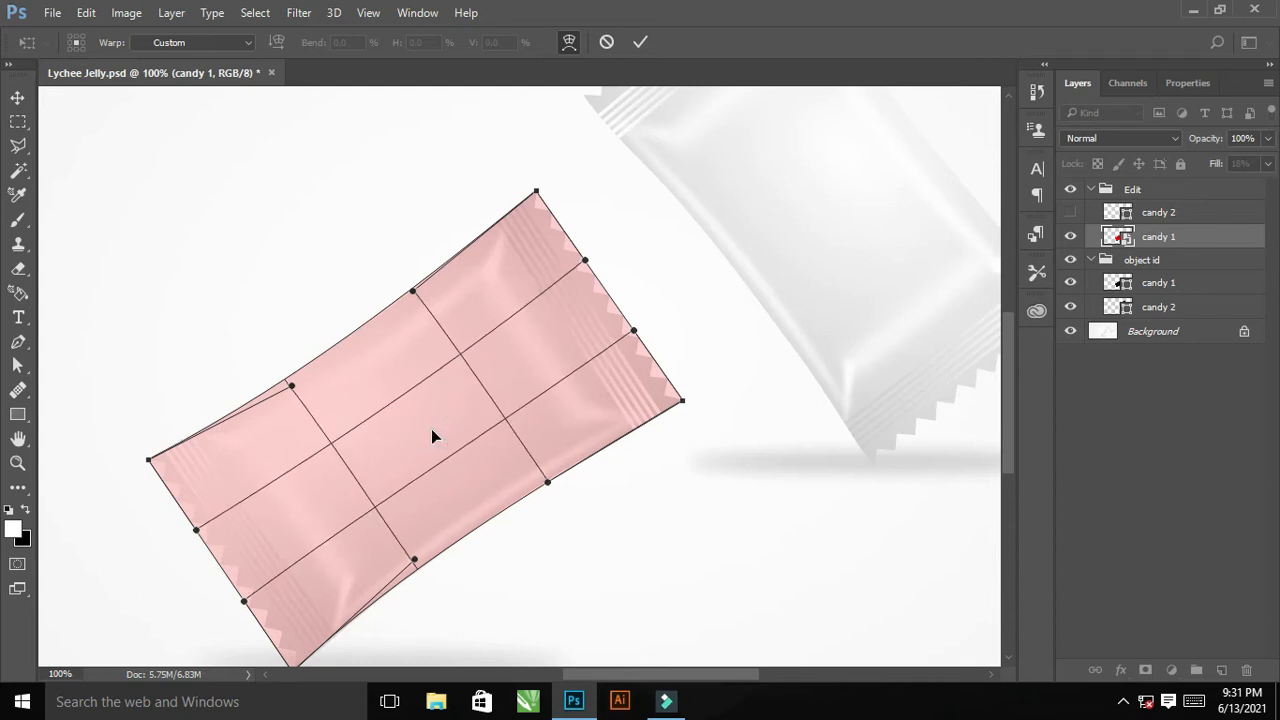
pyautogui.press('Return')
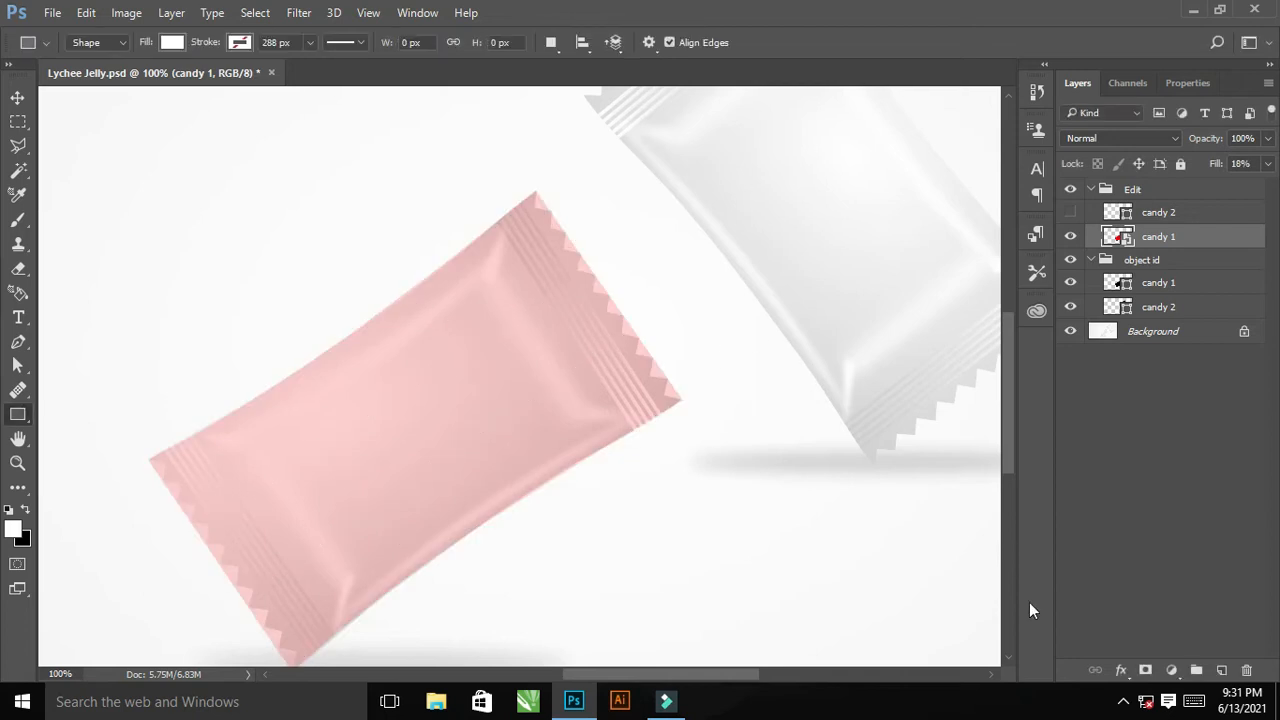
# Mask the Edit group's candy 1 layer with the outline of the object id group's candy 1 shape.
pyautogui.keyDown('ctrl'); pyautogui.click(1126, 287); pyautogui.keyUp('ctrl')
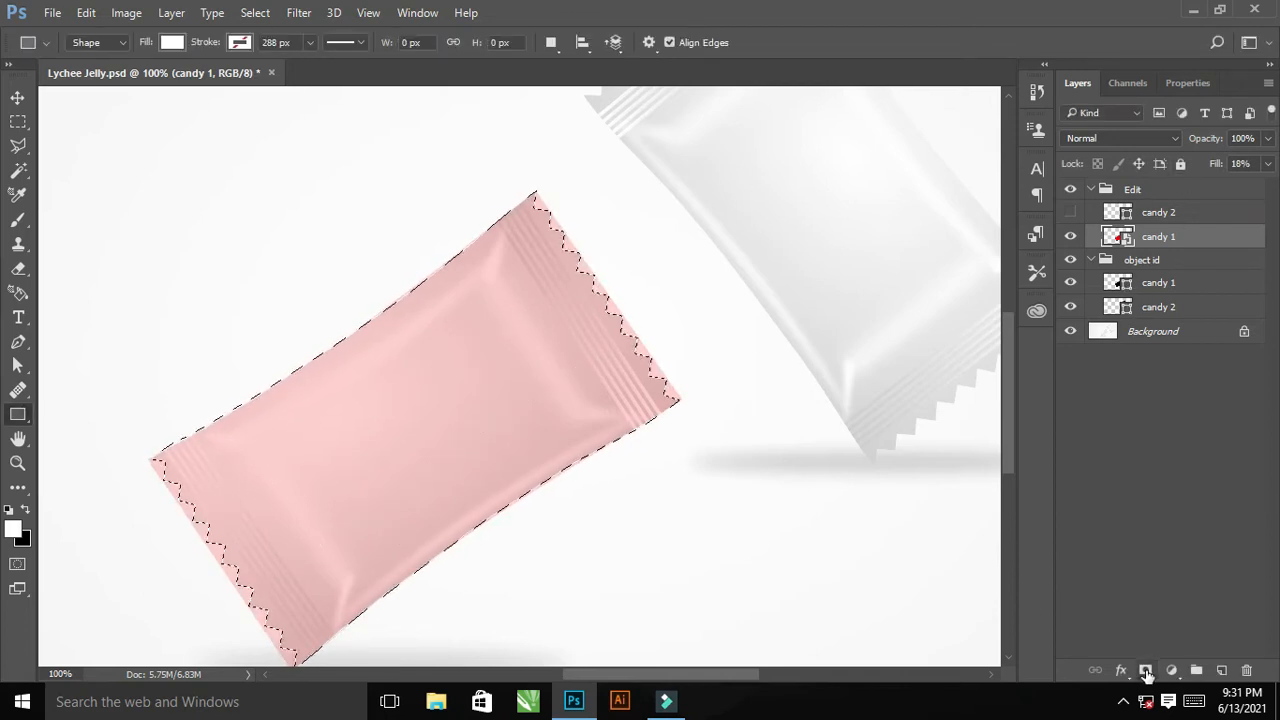
pyautogui.click(1145, 670)
pyautogui.moveTo(703, 334); pyautogui.dragTo(431, 443)
# Show the Edit group's candy 2 layer, convert it to a smart object and set its fill to 26%.
pyautogui.click(1070, 212)
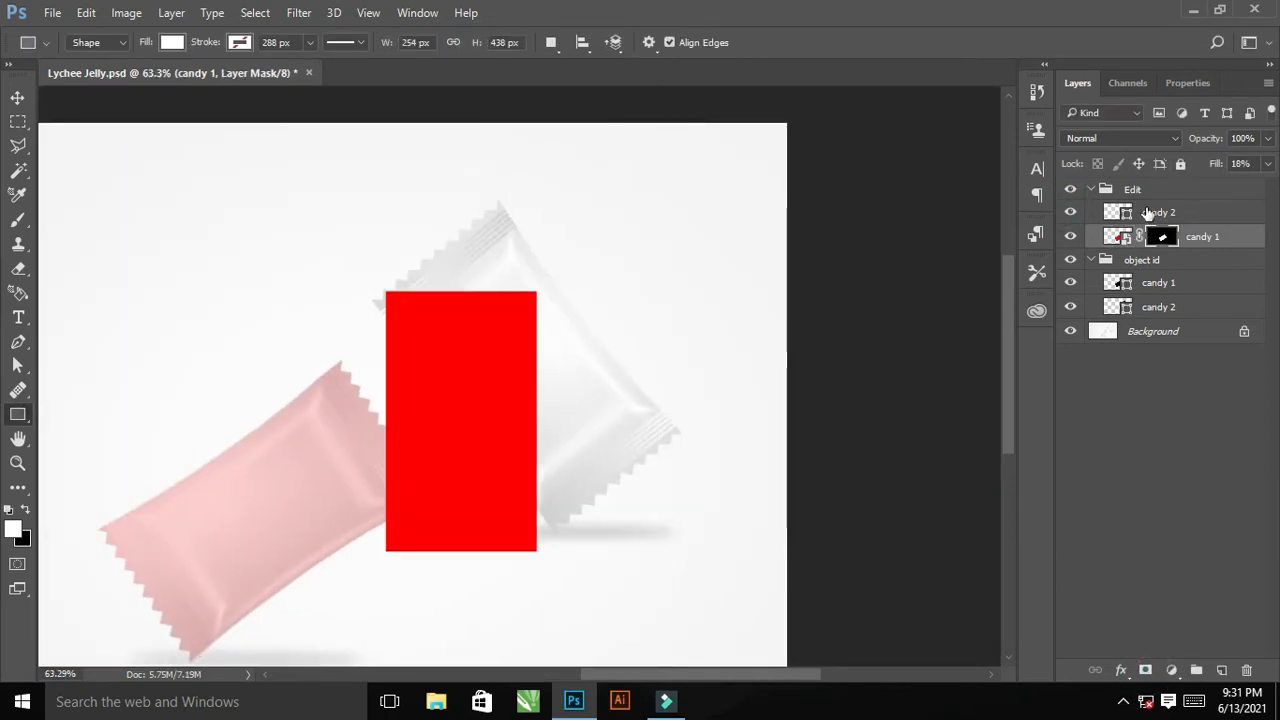
pyautogui.rightClick(1147, 212)
pyautogui.click(814, 326)
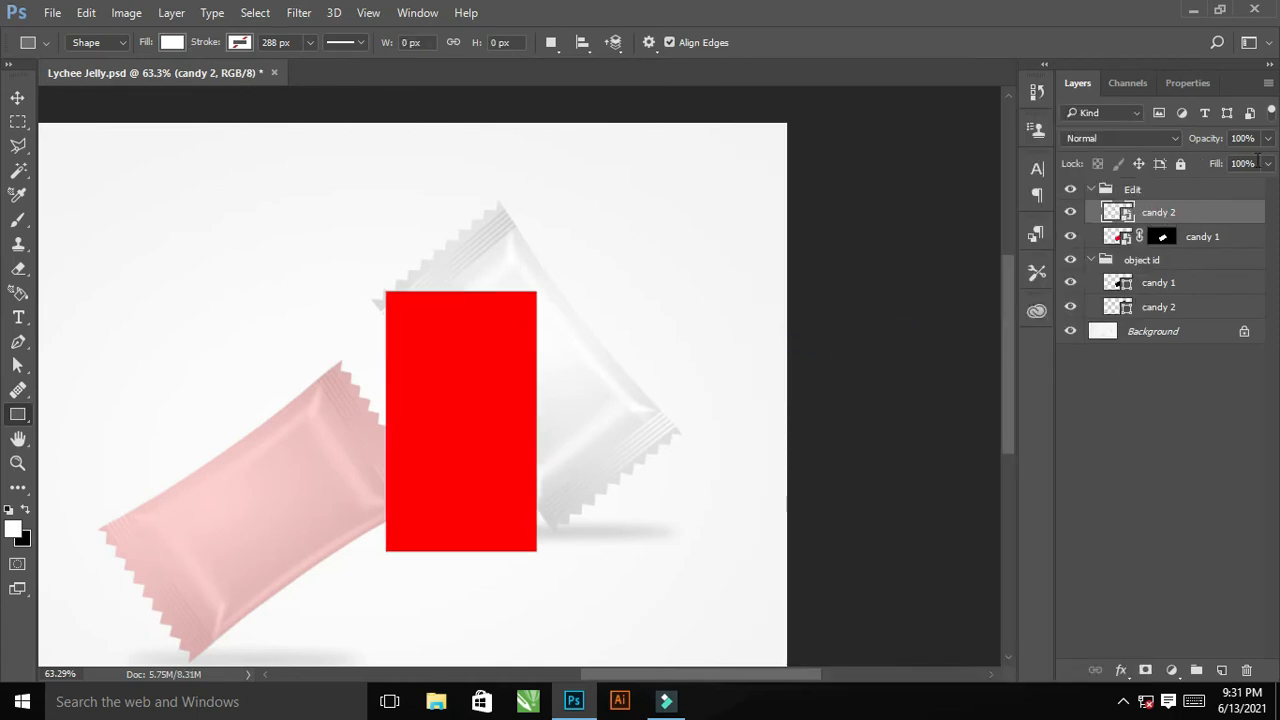
pyautogui.moveTo(1260, 190); pyautogui.dragTo(1202, 188)
# Distort the candy 2 rectangle so its four corners roughly meet the upper wrapper's corners.
pyautogui.hotkey('ctrl', 't')
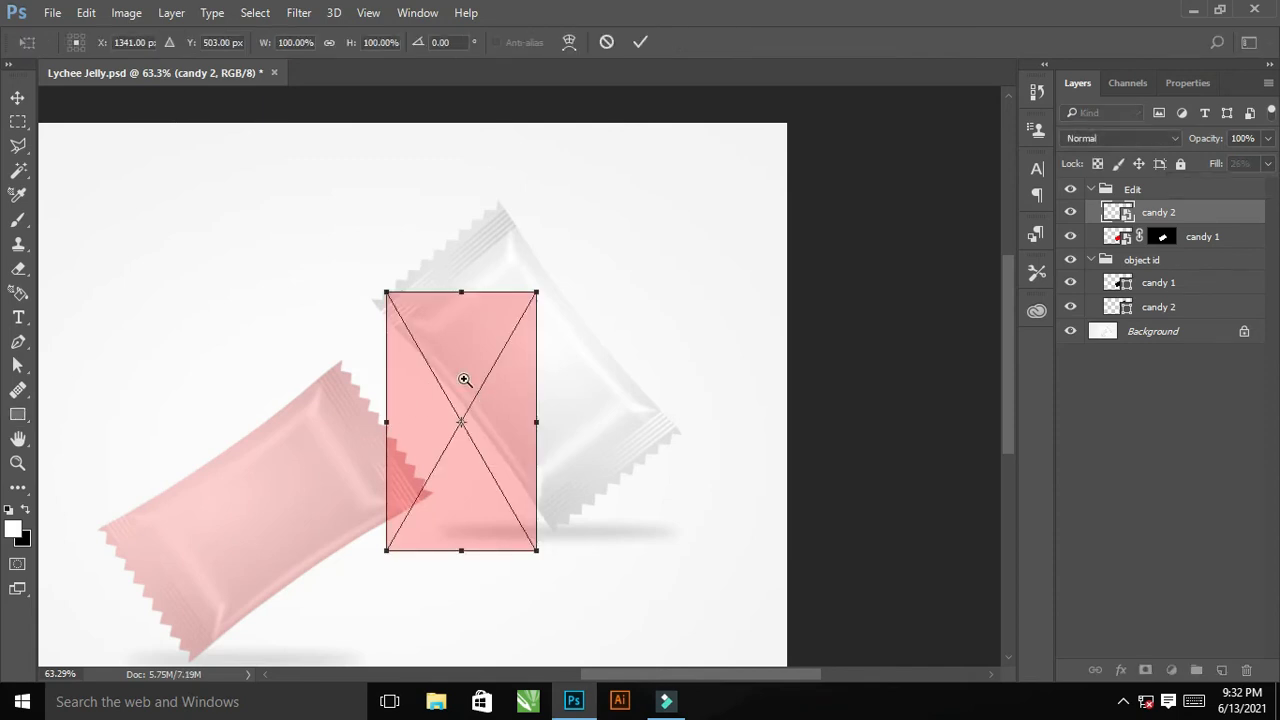
pyautogui.scroll(2, 486, 394)
pyautogui.rightClick(528, 313)
pyautogui.click(600, 474)
pyautogui.moveTo(563, 260); pyautogui.dragTo(510, 137)
pyautogui.moveTo(563, 616); pyautogui.dragTo(763, 451)
pyautogui.moveTo(358, 618); pyautogui.dragTo(584, 593)
pyautogui.moveTo(357, 260); pyautogui.dragTo(339, 270)
# Refine candy 2's top and left corners so they sit exactly on the upper wrapper's tips.
pyautogui.moveTo(494, 193); pyautogui.dragTo(563, 271)
pyautogui.moveTo(509, 343); pyautogui.dragTo(590, 420)
pyautogui.moveTo(569, 257); pyautogui.dragTo(569, 251)
pyautogui.scroll(-6, 484, 489)
pyautogui.moveTo(459, 466); pyautogui.dragTo(614, 273)
pyautogui.scroll(6, 614, 273)
pyautogui.moveTo(537, 351); pyautogui.dragTo(415, 618)
pyautogui.moveTo(523, 306)
pyautogui.mouseDown()
pyautogui.moveTo(509, 314)
pyautogui.moveTo(521, 306)
pyautogui.moveTo(517, 350)
pyautogui.moveTo(520, 304)
pyautogui.mouseUp()
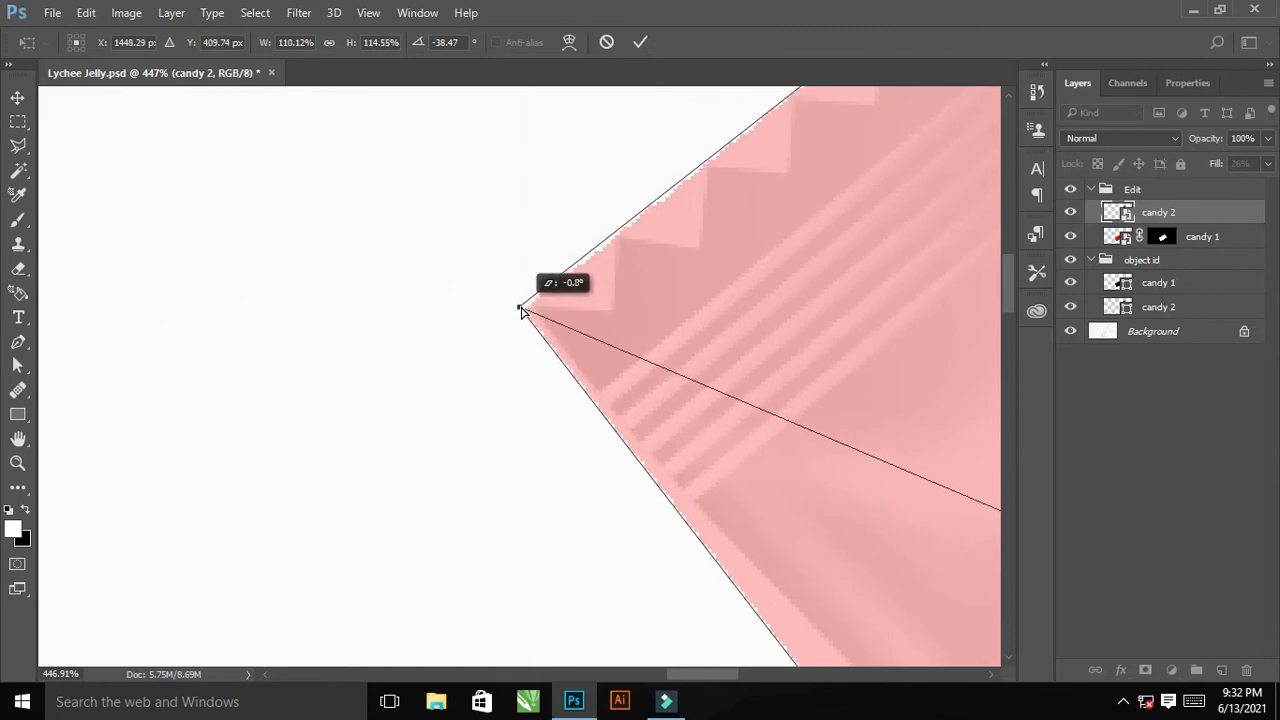
# Refine candy 2's bottom and right corners so they sit exactly on the upper wrapper's tips.
pyautogui.scroll(-5, 609, 363)
pyautogui.scroll(-4, 707, 453)
pyautogui.scroll(5, 771, 537)
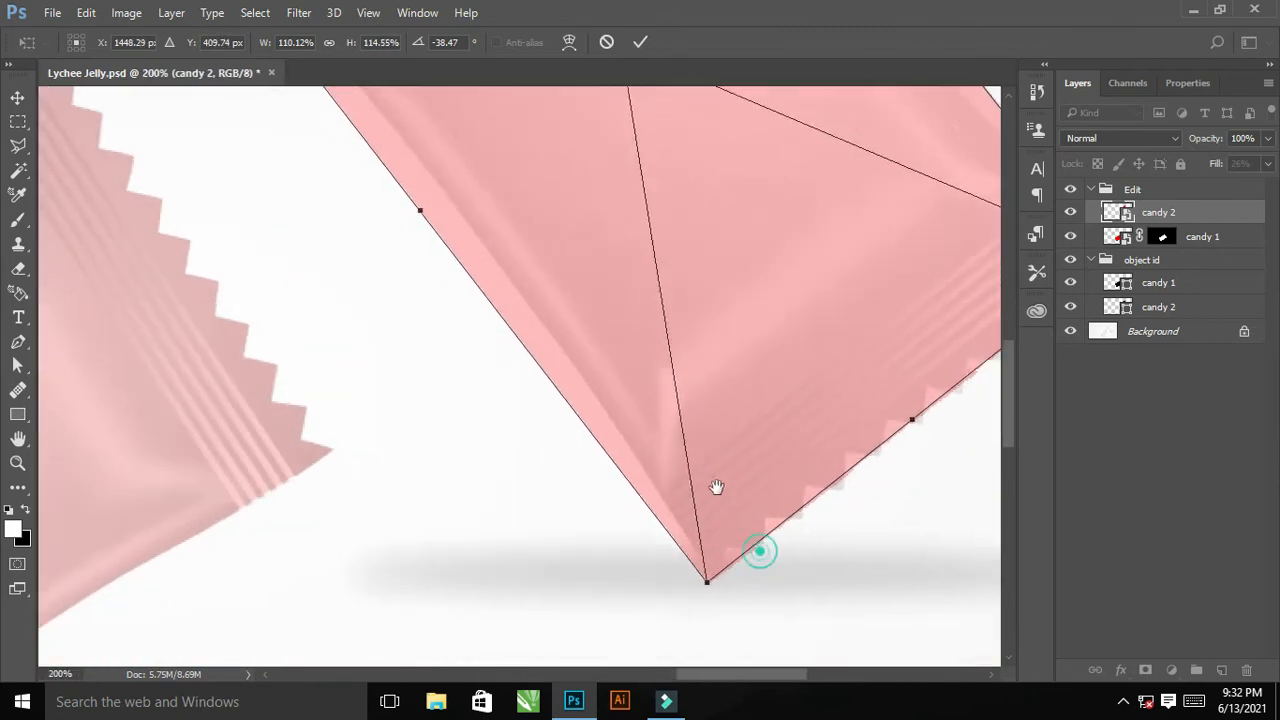
pyautogui.moveTo(668, 510); pyautogui.dragTo(681, 513)
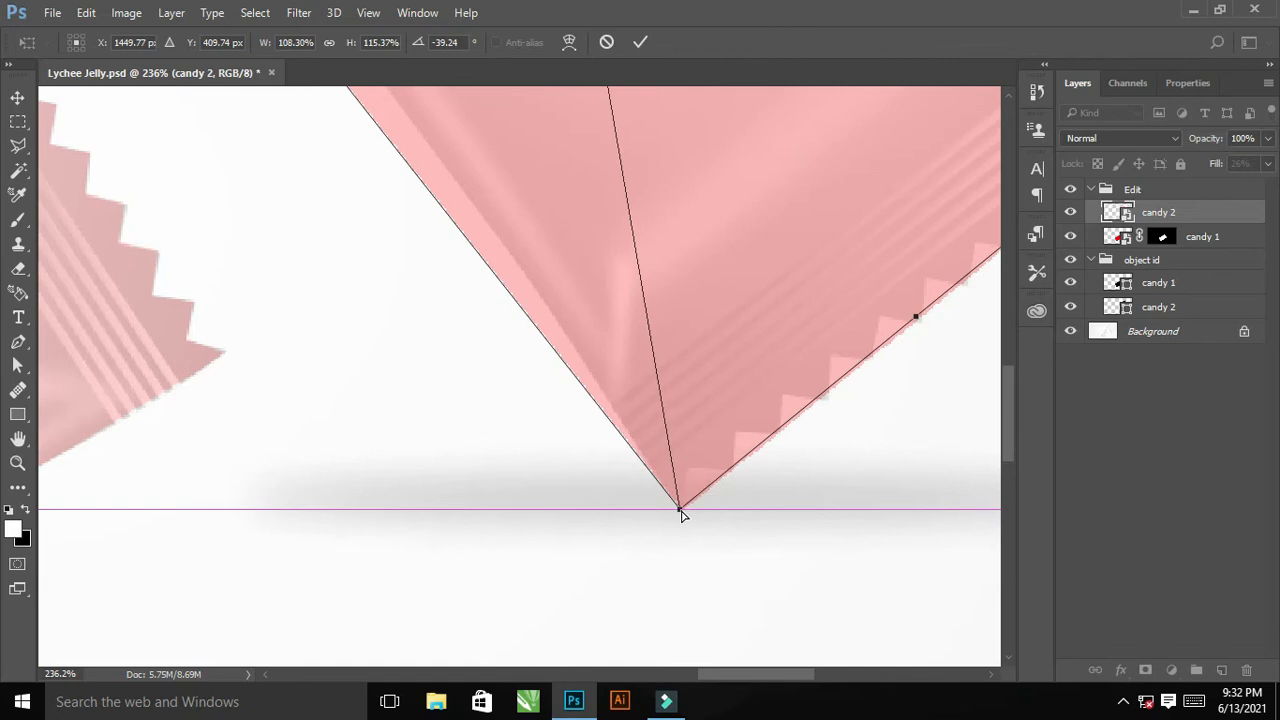
pyautogui.moveTo(763, 498); pyautogui.dragTo(683, 498)
pyautogui.moveTo(740, 429); pyautogui.dragTo(512, 563)
pyautogui.moveTo(629, 529); pyautogui.dragTo(764, 600)
pyautogui.moveTo(890, 299); pyautogui.dragTo(901, 321)
pyautogui.scroll(-5, 901, 421)
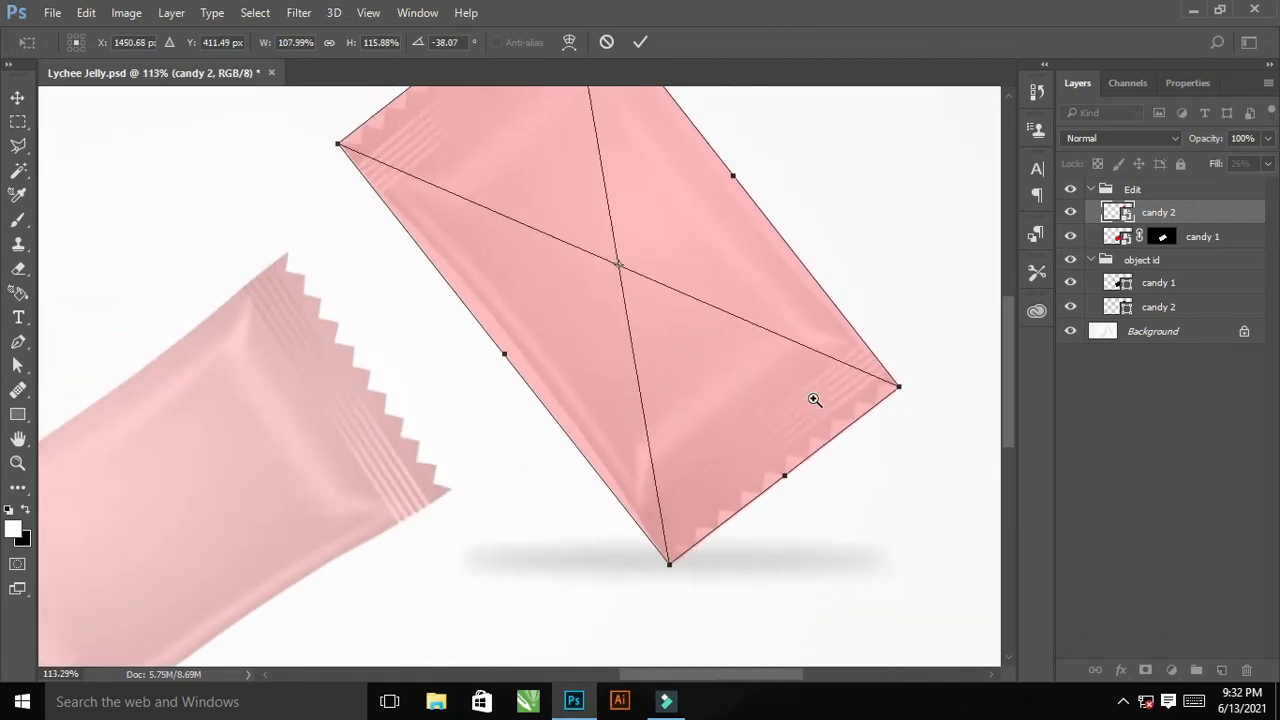
# Warp candy 2 so both long edges curve inward along the upper wrapper's sides.
pyautogui.scroll(2, 666, 386)
pyautogui.rightClick(668, 388)
pyautogui.click(716, 260)
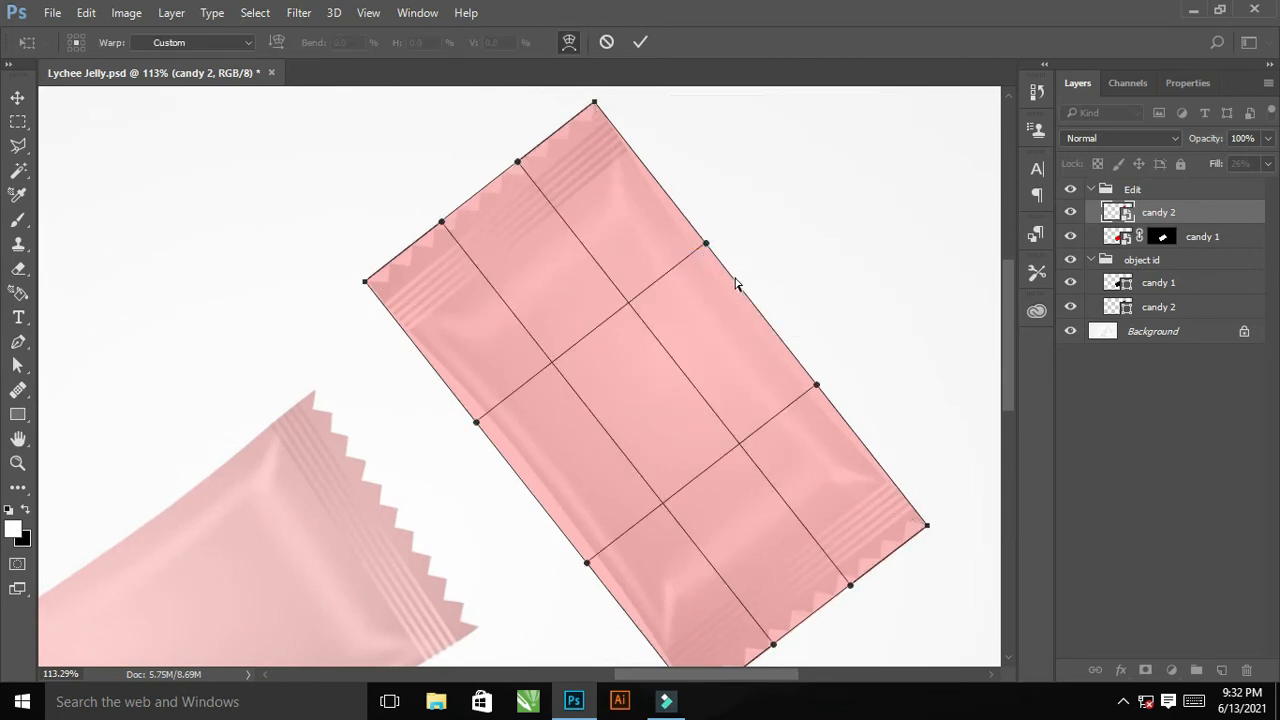
pyautogui.moveTo(776, 338); pyautogui.dragTo(763, 337)
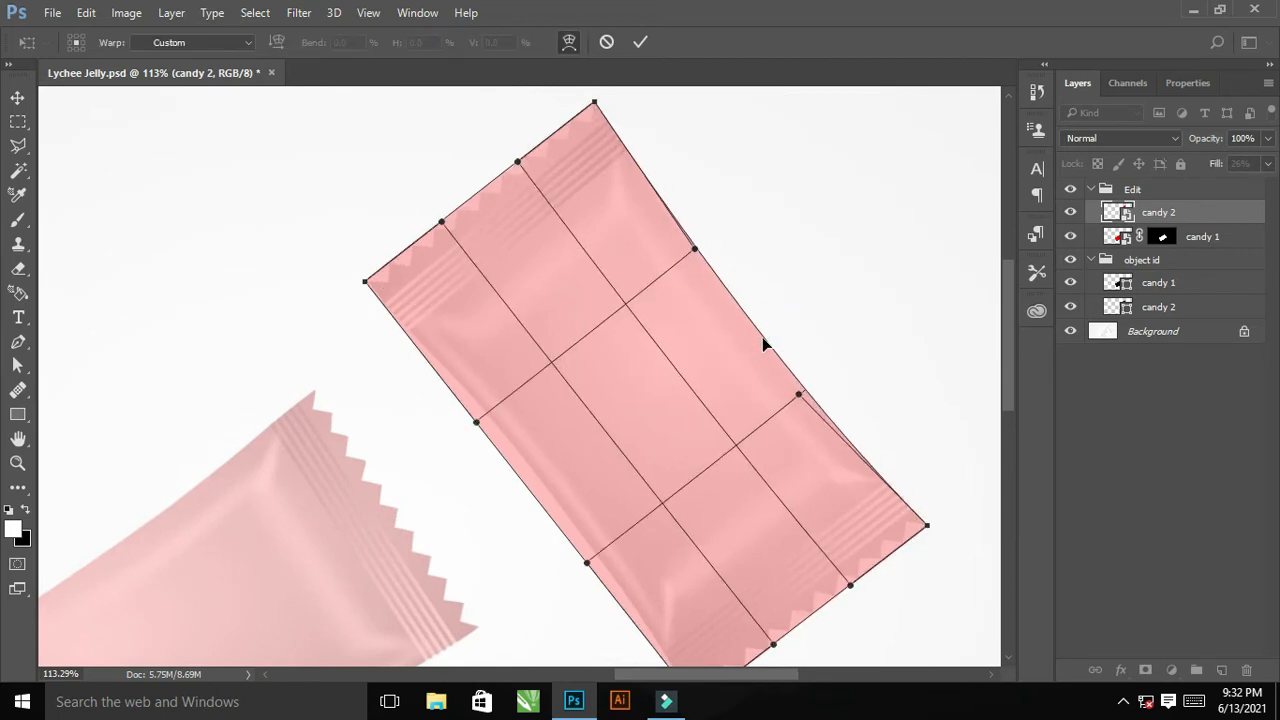
pyautogui.moveTo(539, 500); pyautogui.dragTo(540, 326)
pyautogui.moveTo(637, 367); pyautogui.dragTo(731, 487)
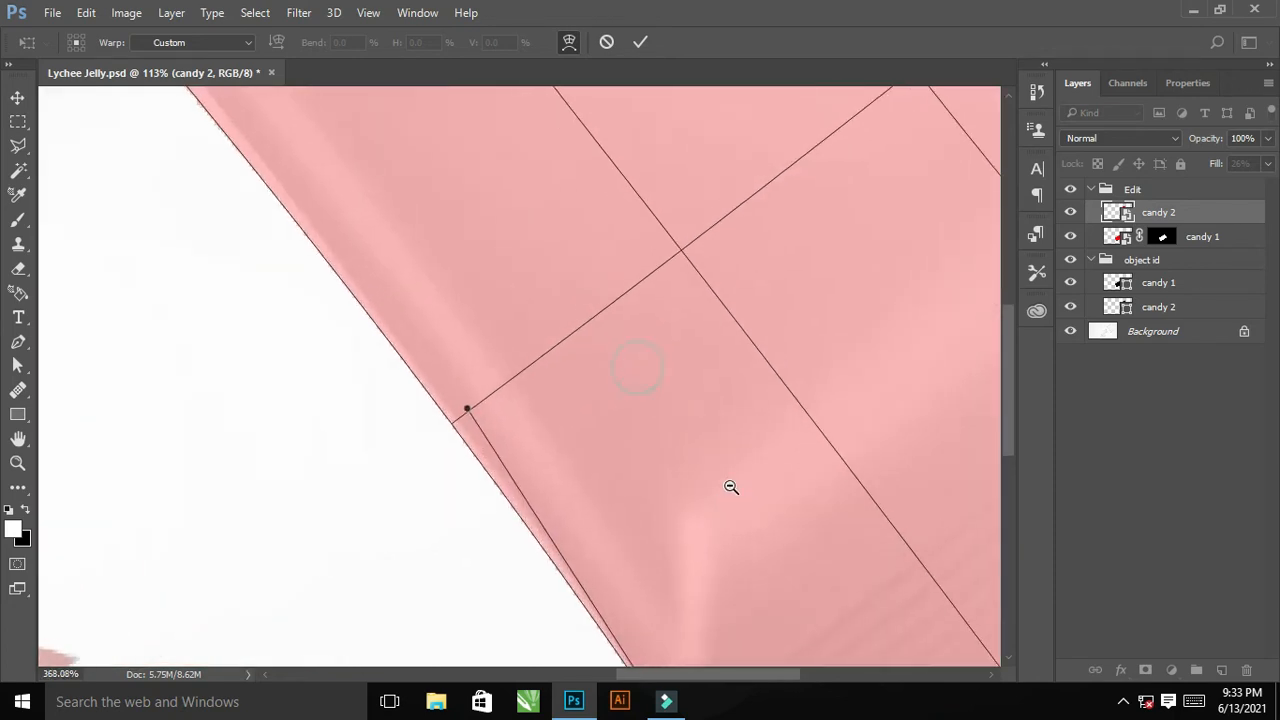
# Fine-tune candy 2's warp along the upper wrapper's edges so the red shape closely follows its outline.
pyautogui.moveTo(399, 289); pyautogui.dragTo(362, 279)
pyautogui.moveTo(362, 279); pyautogui.dragTo(434, 492)
pyautogui.moveTo(242, 257); pyautogui.dragTo(337, 460)
pyautogui.moveTo(316, 453); pyautogui.dragTo(310, 443)
pyautogui.moveTo(415, 483); pyautogui.dragTo(325, 483)
pyautogui.moveTo(671, 471); pyautogui.dragTo(617, 329)
pyautogui.click(649, 378)
pyautogui.moveTo(709, 378); pyautogui.dragTo(799, 495)
pyautogui.moveTo(329, 200); pyautogui.dragTo(337, 208)
pyautogui.moveTo(635, 514); pyautogui.dragTo(640, 508)
pyautogui.moveTo(653, 529); pyautogui.dragTo(700, 250)
pyautogui.moveTo(589, 374); pyautogui.dragTo(636, 428)
# Adjust the warp's left corner to the upper wrapper's tip and apply the candy 2 transformation.
pyautogui.moveTo(500, 100); pyautogui.dragTo(550, 600)
pyautogui.moveTo(443, 429); pyautogui.dragTo(700, 693)
pyautogui.moveTo(240, 640); pyautogui.dragTo(411, 511)
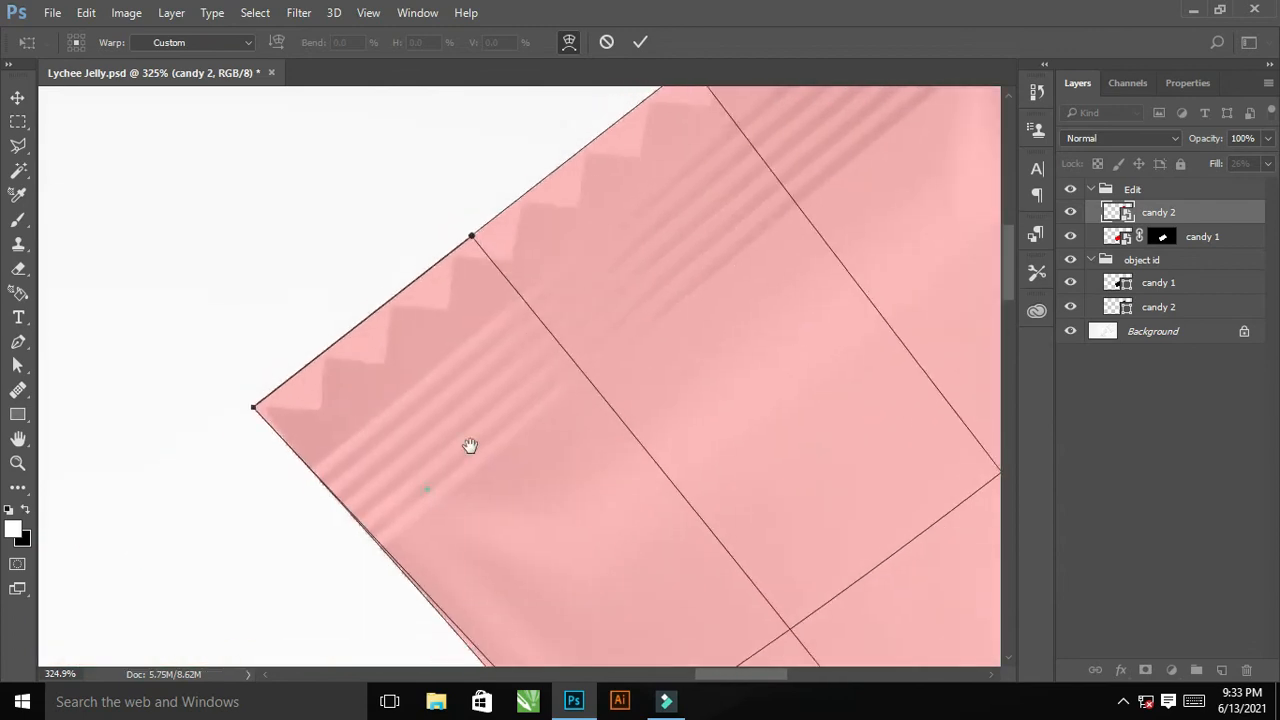
pyautogui.moveTo(323, 353); pyautogui.dragTo(323, 357)
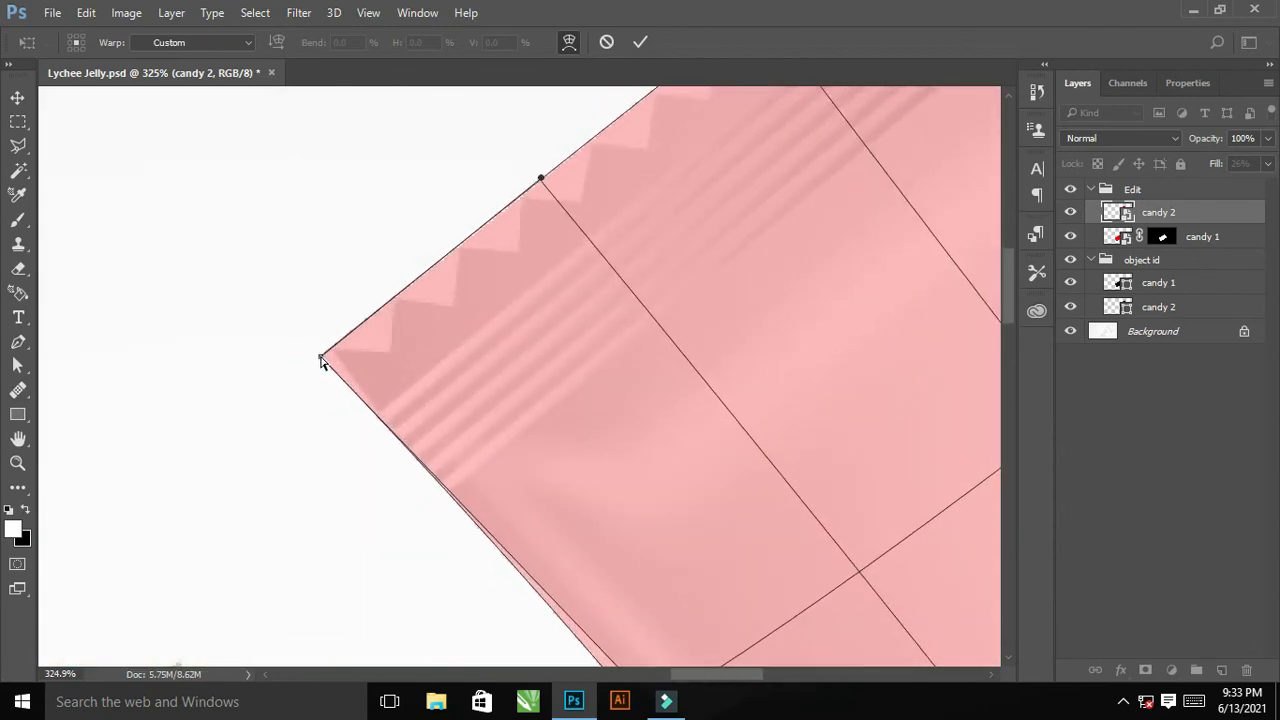
pyautogui.moveTo(600, 478); pyautogui.dragTo(530, 478)
pyautogui.moveTo(743, 520); pyautogui.dragTo(540, 385)
pyautogui.moveTo(732, 509); pyautogui.dragTo(617, 462)
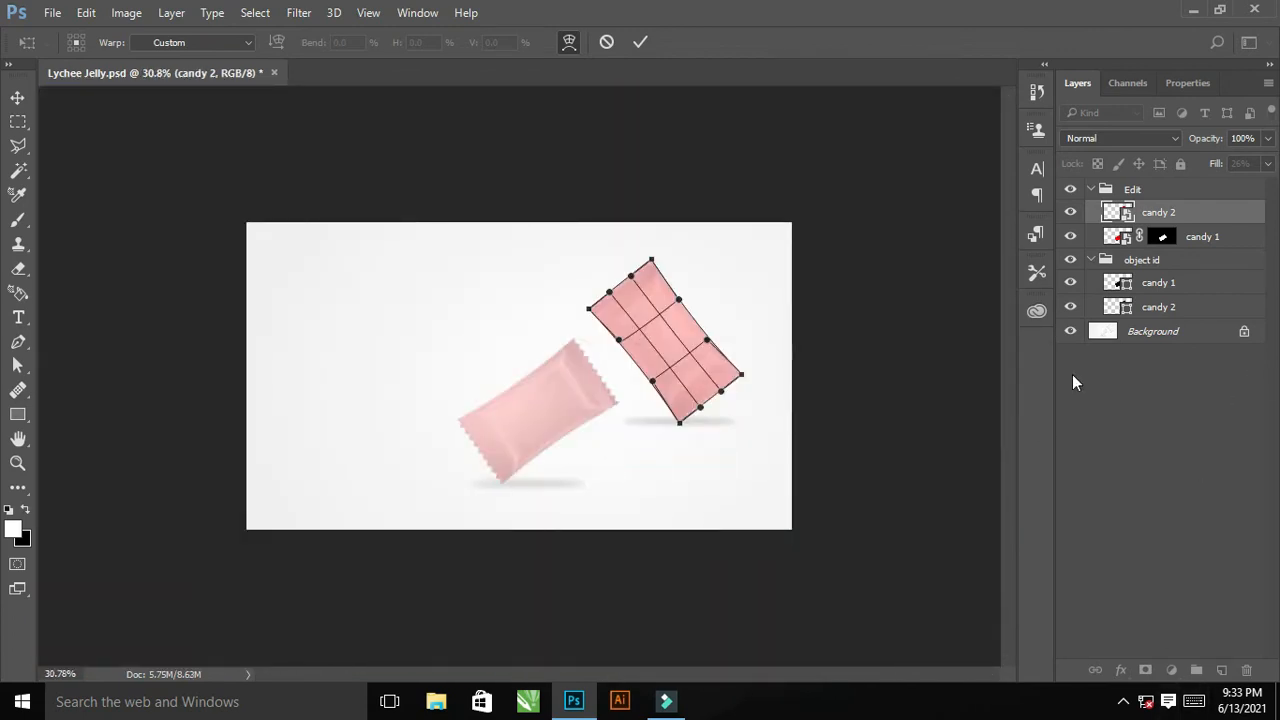
pyautogui.press('Return')
pyautogui.press('u')
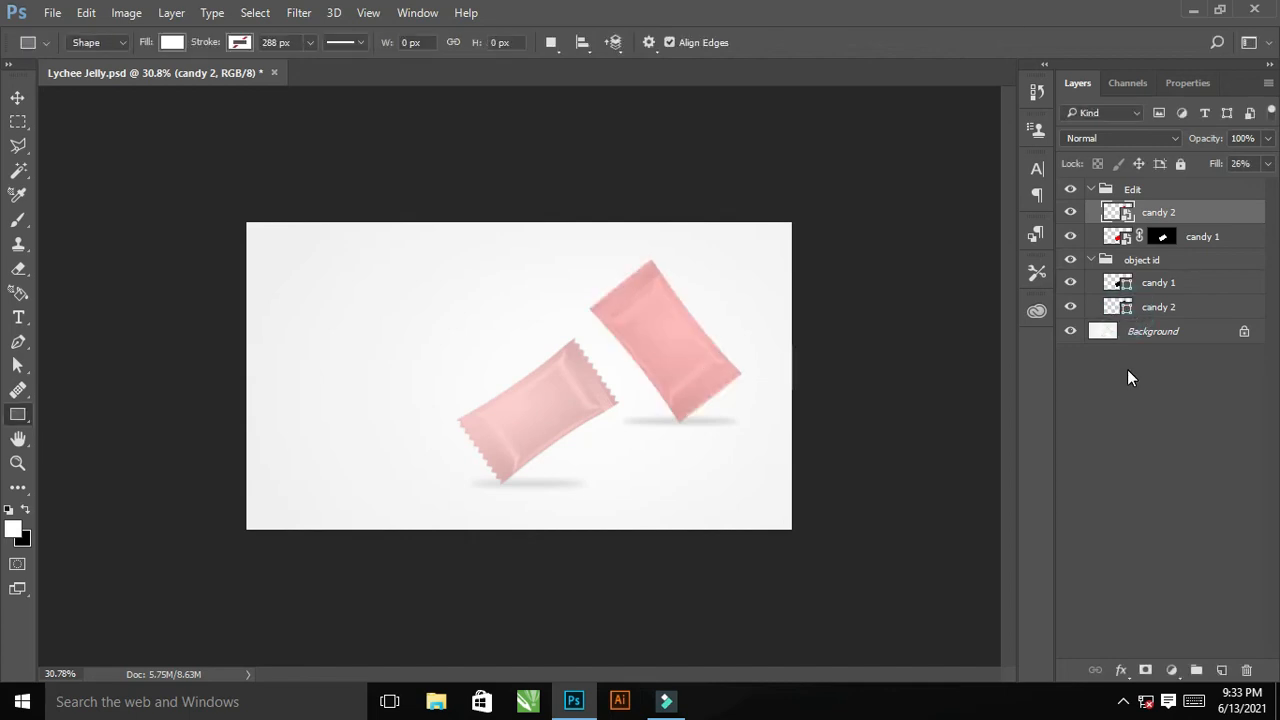
# Mask the Edit group's candy 2 layer with the outline of the object id group's candy 2 shape.
pyautogui.keyDown('ctrl'); pyautogui.click(1127, 315); pyautogui.keyUp('ctrl')
pyautogui.click(1146, 671)
pyautogui.moveTo(625, 425); pyautogui.dragTo(660, 420)
# Set the fill of both masked candy layers in the Edit group to 100%.
pyautogui.keyDown('shift'); pyautogui.click(1223, 243); pyautogui.keyUp('shift')
pyautogui.click(1268, 164)
pyautogui.click(1265, 187)
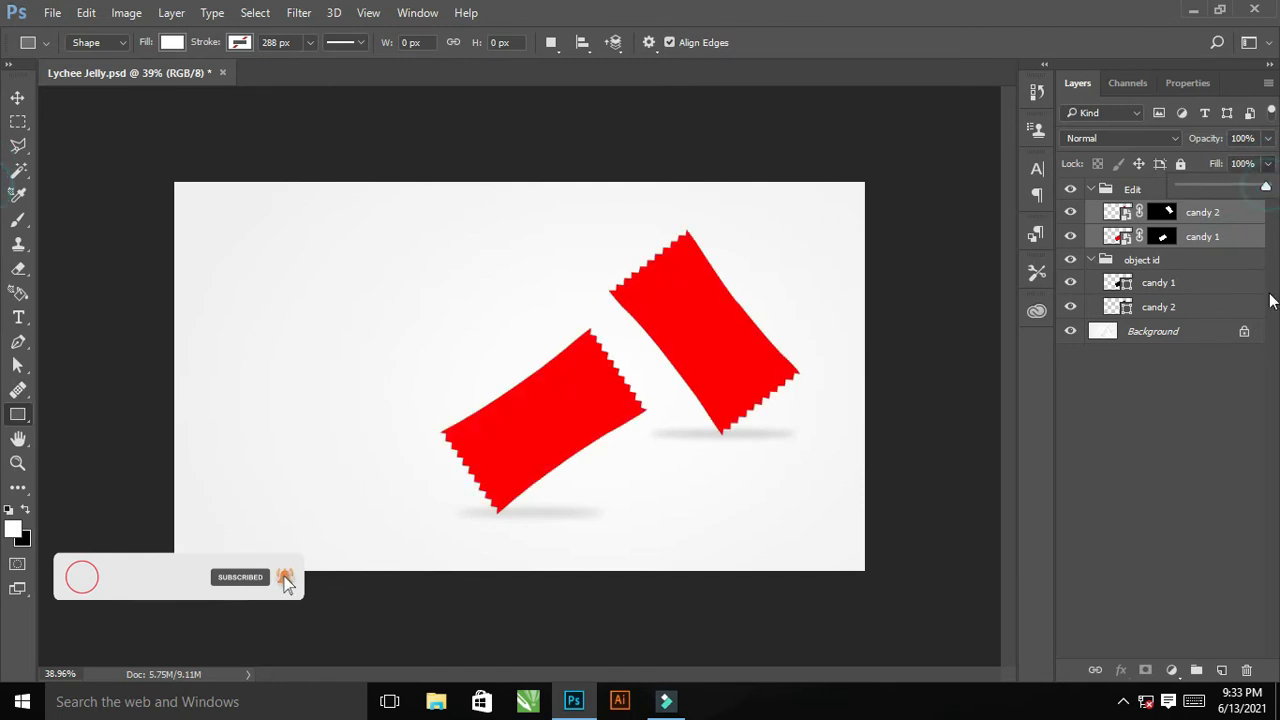
pyautogui.click(1098, 193)
pyautogui.click(1091, 189)
pyautogui.click(1091, 189)
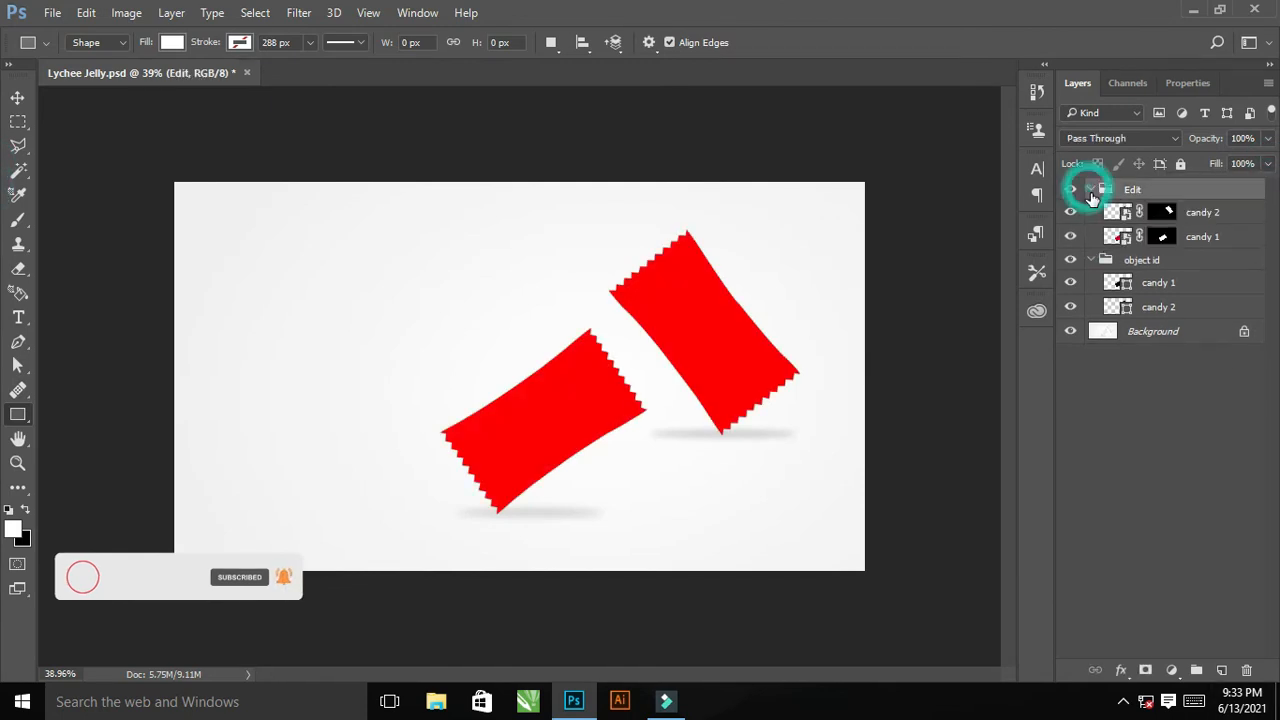
# Place the Lychee Jelly artwork inside the candy 1 smart object at 43.34% width and 72.88% height, and save and close its contents.
pyautogui.doubleClick(1117, 237)
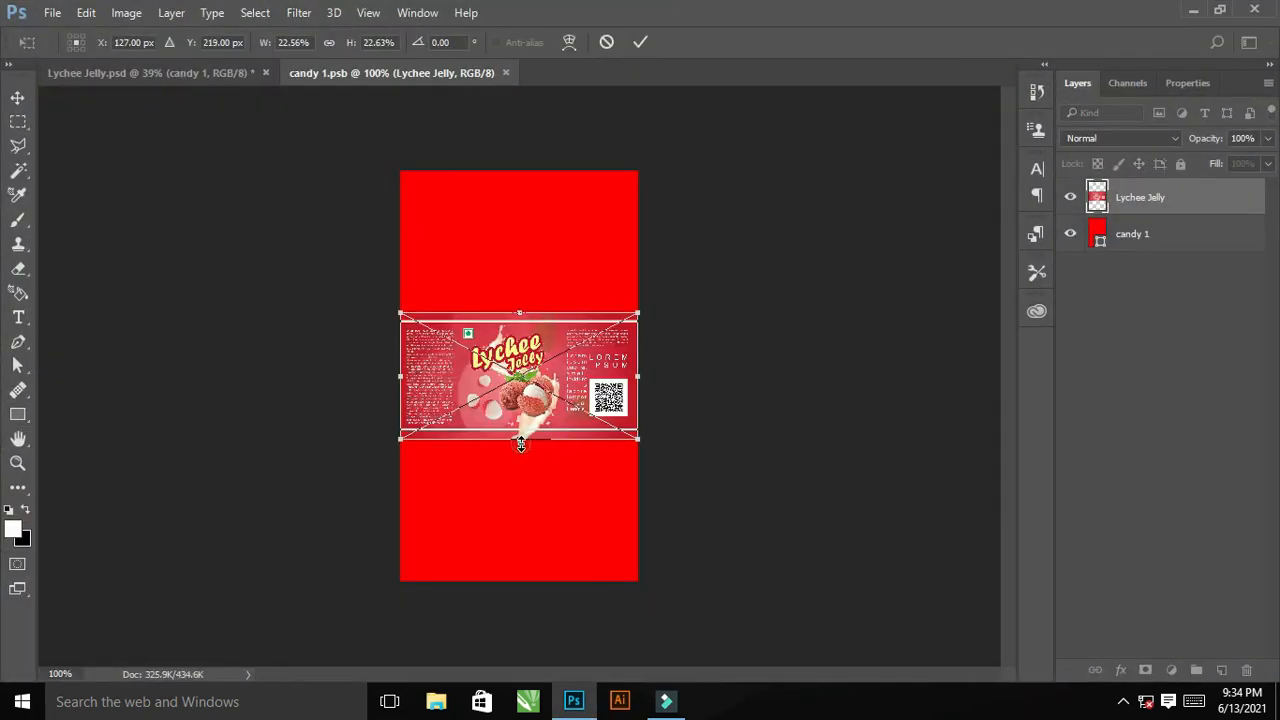
pyautogui.moveTo(520, 443); pyautogui.dragTo(525, 590)
pyautogui.moveTo(630, 373); pyautogui.dragTo(751, 375)
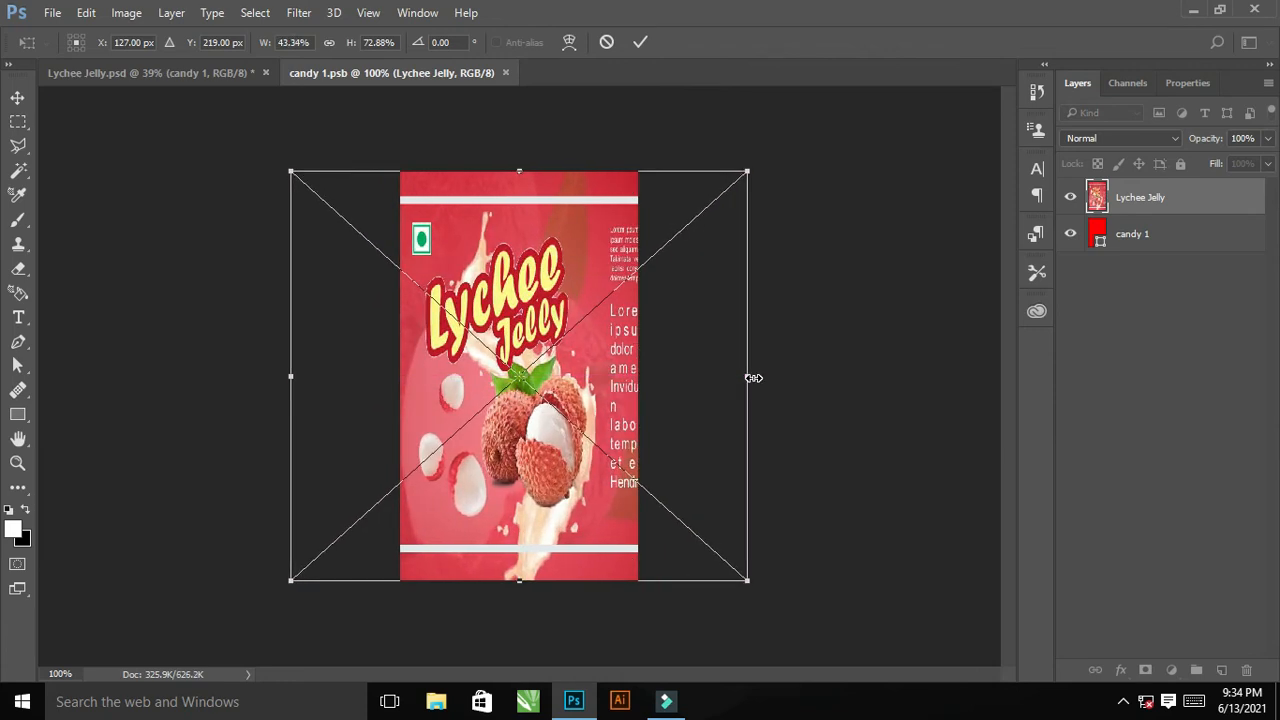
pyautogui.press('Return')
pyautogui.press('u')
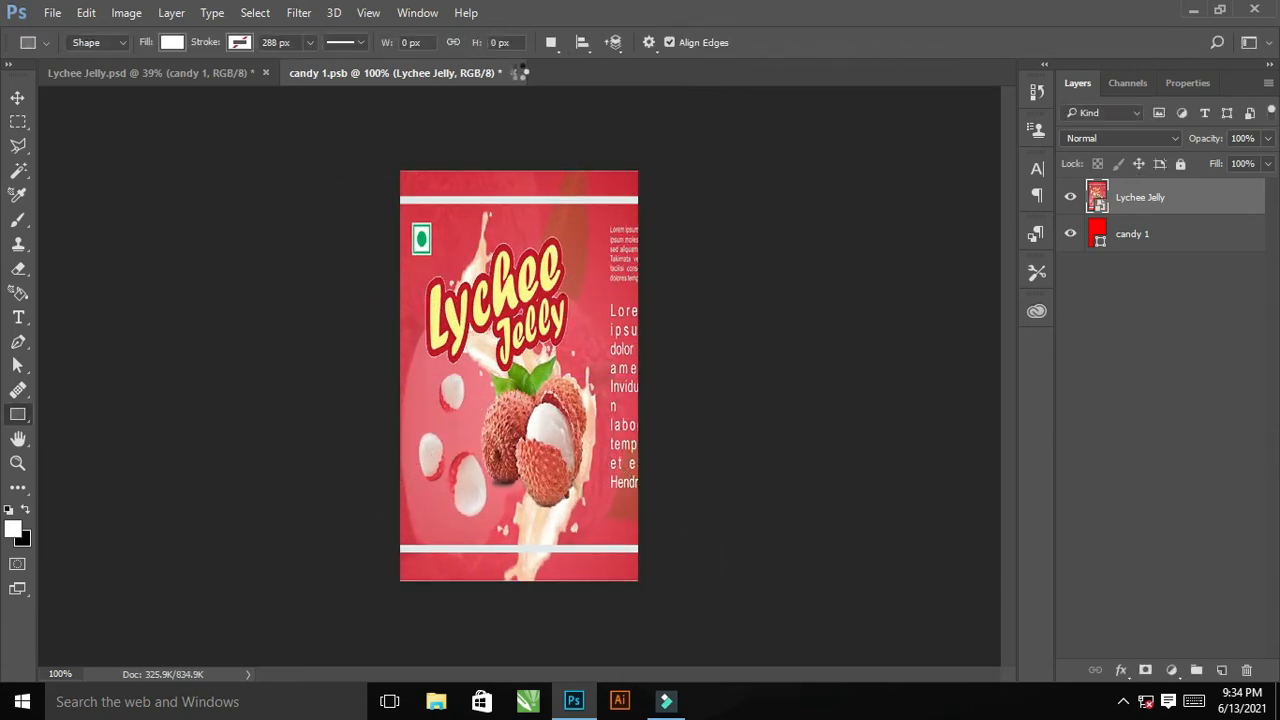
pyautogui.click(506, 72)
pyautogui.scroll(5, 663, 497)
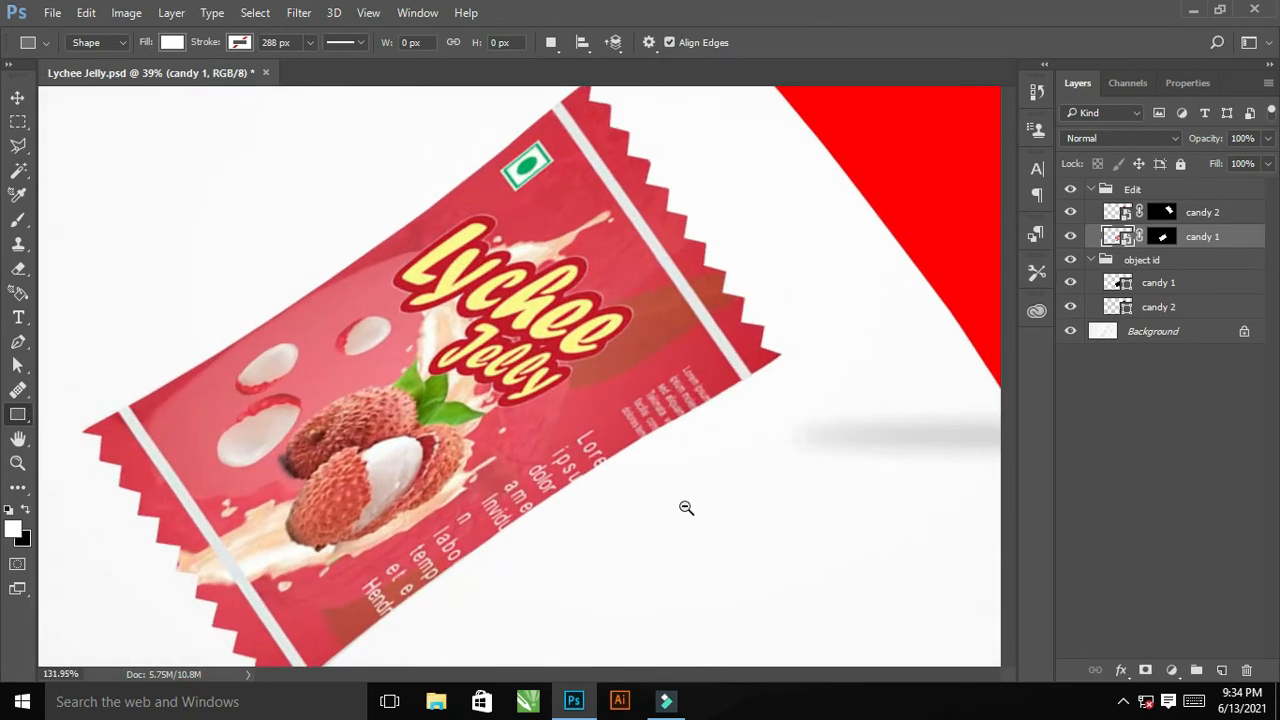
# Reposition the Lychee Jelly artwork inside the candy 1 smart object at X 142 px, Y 220 px, and save and close its contents.
pyautogui.scroll(-4, 626, 477)
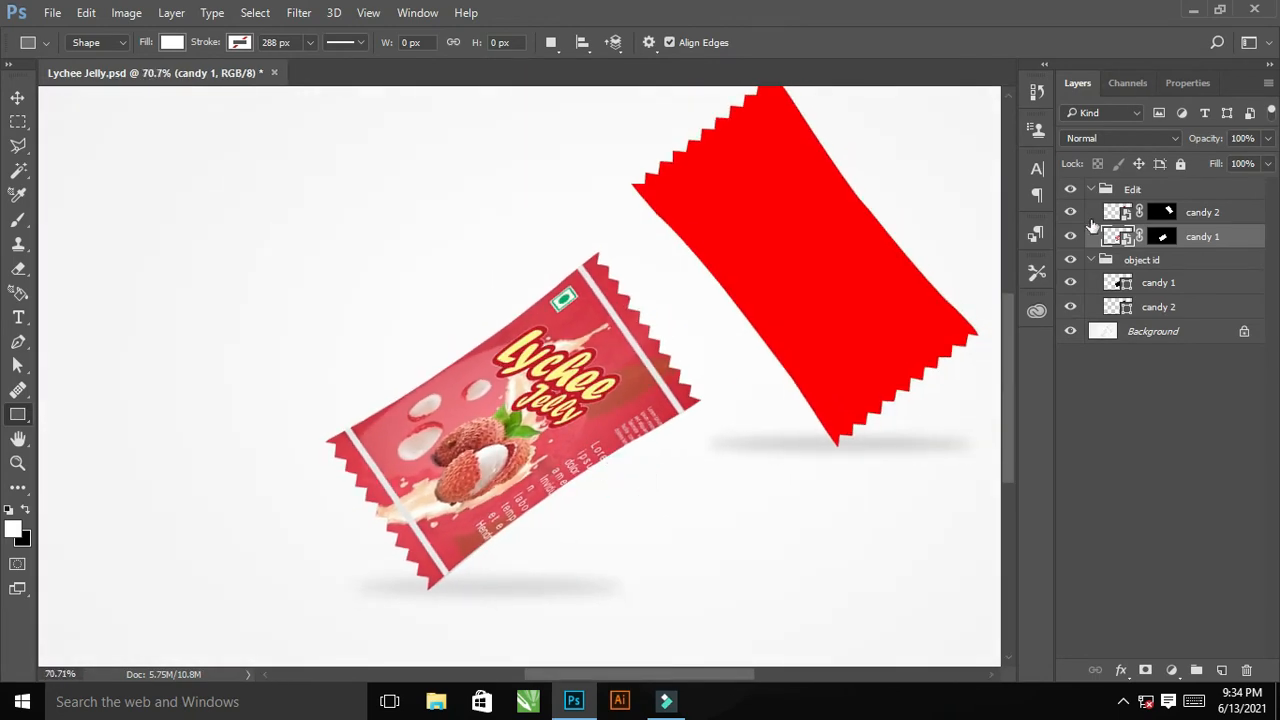
pyautogui.doubleClick(1112, 237)
pyautogui.hotkey('ctrl', 't')
pyautogui.moveTo(548, 392); pyautogui.dragTo(564, 401)
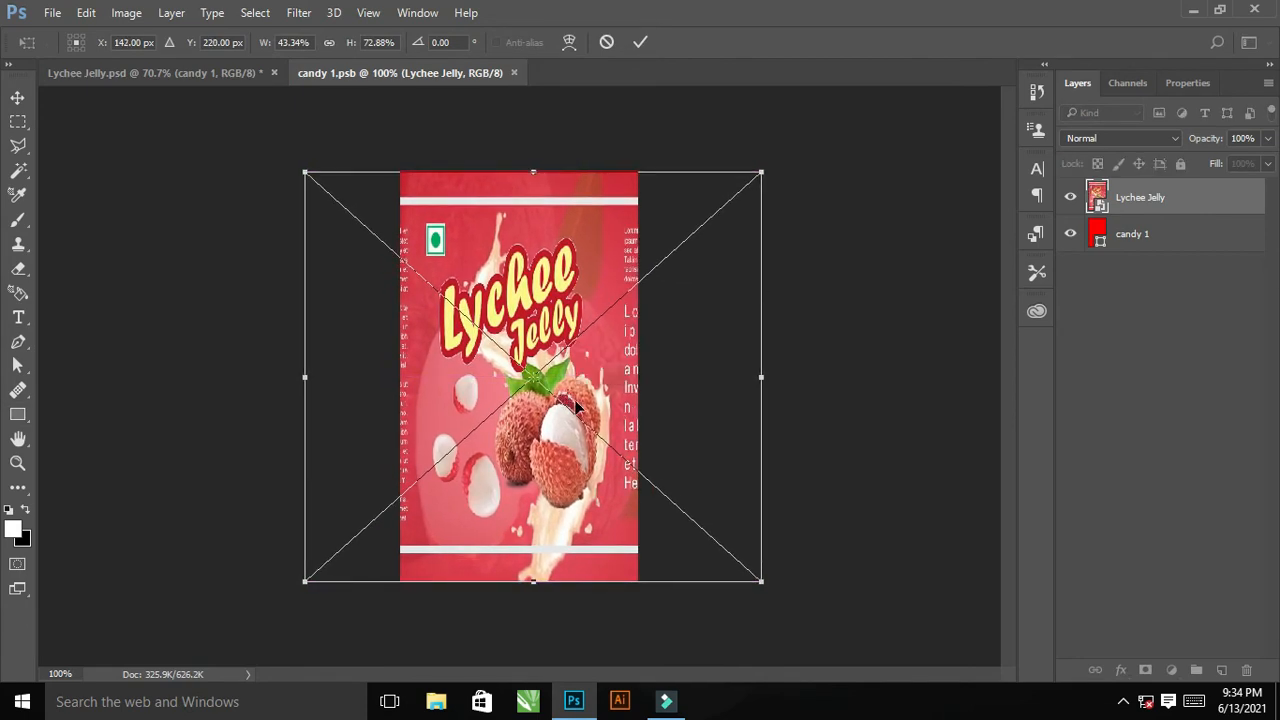
pyautogui.press('Return')
pyautogui.press('u')
pyautogui.hotkey('ctrl', 's')
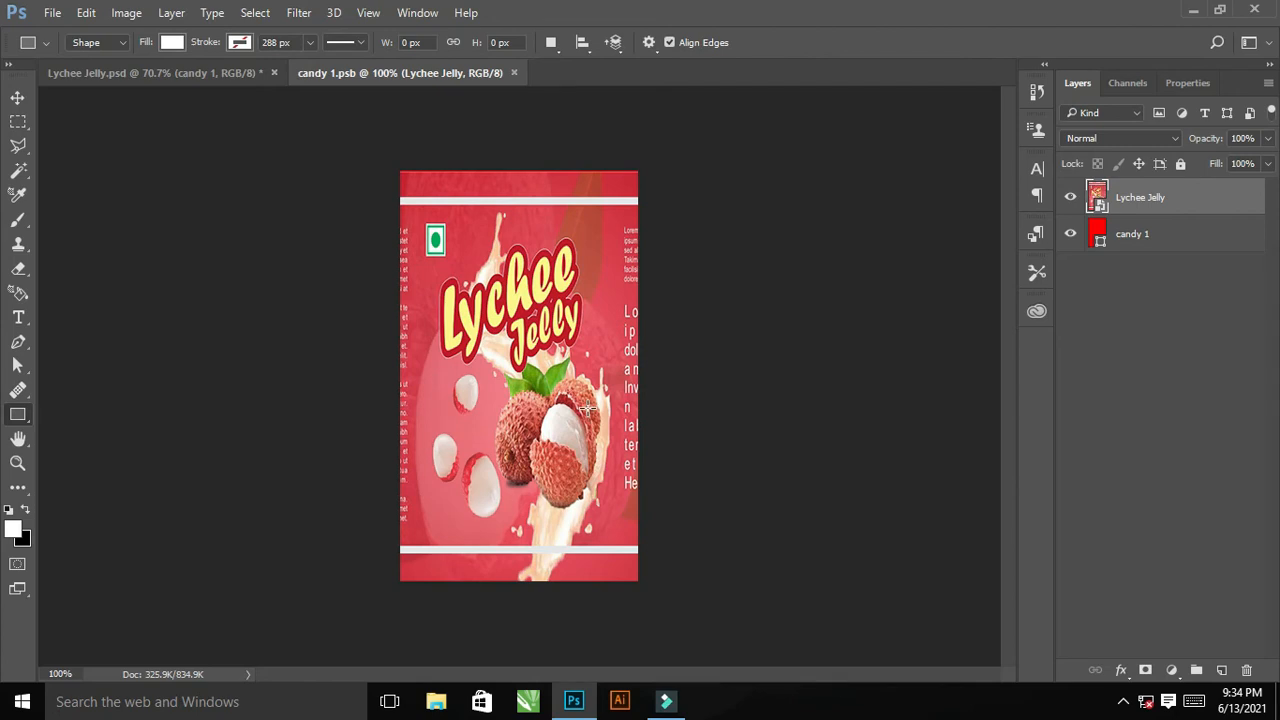
pyautogui.click(516, 72)
# Place the Lychee Jelly artwork inside the candy 2 smart object, scaled to cover the whole canvas, and save and close its contents.
pyautogui.doubleClick(1118, 211)
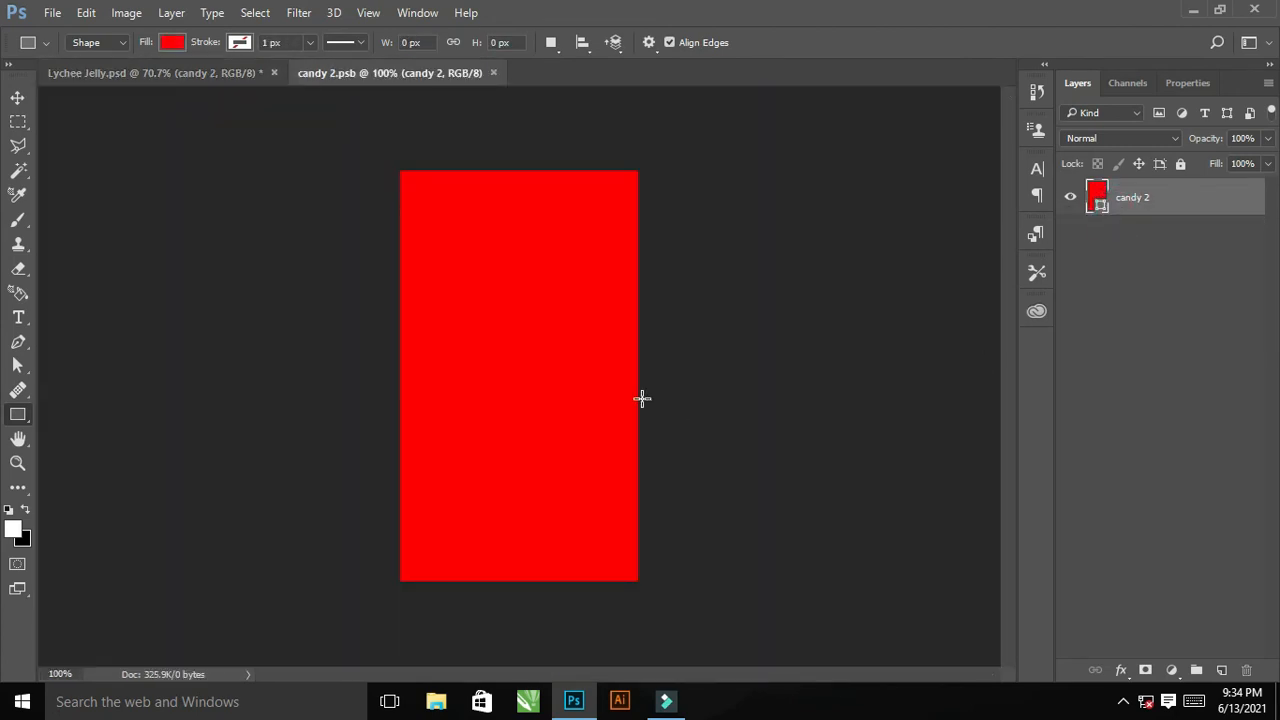
pyautogui.press('super+d')
pyautogui.hotkey('alt', 'Tab')
pyautogui.moveTo(183, 330); pyautogui.dragTo(509, 496)
pyautogui.moveTo(519, 437); pyautogui.dragTo(519, 580)
pyautogui.moveTo(637, 376); pyautogui.dragTo(733, 378)
pyautogui.moveTo(548, 366)
pyautogui.mouseDown()
pyautogui.moveTo(569, 360)
pyautogui.moveTo(547, 362)
pyautogui.mouseUp()
pyautogui.moveTo(741, 585); pyautogui.dragTo(751, 582)
pyautogui.press('Return')
pyautogui.press('u')
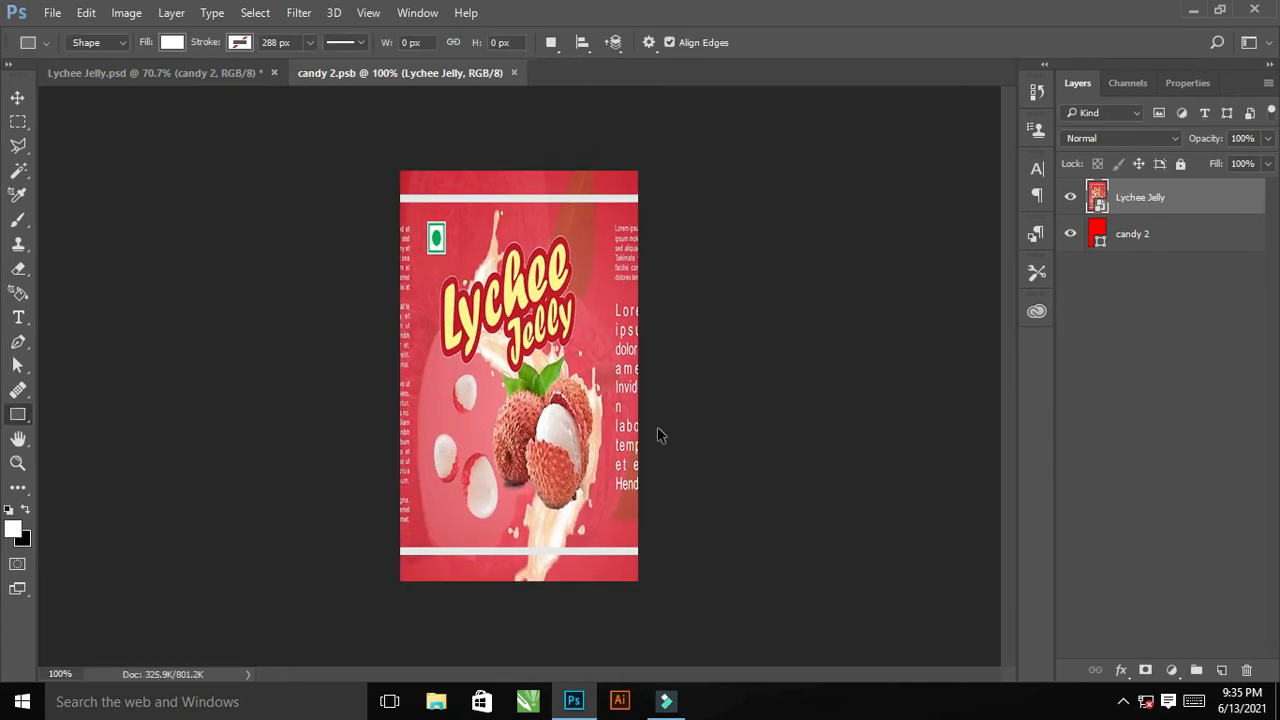
pyautogui.click(514, 72)
# Select the outlines of both object id candy shapes and copy that area of the Background onto three new layers.
pyautogui.moveTo(656, 312); pyautogui.dragTo(749, 419)
pyautogui.scroll(-2, 745, 419)
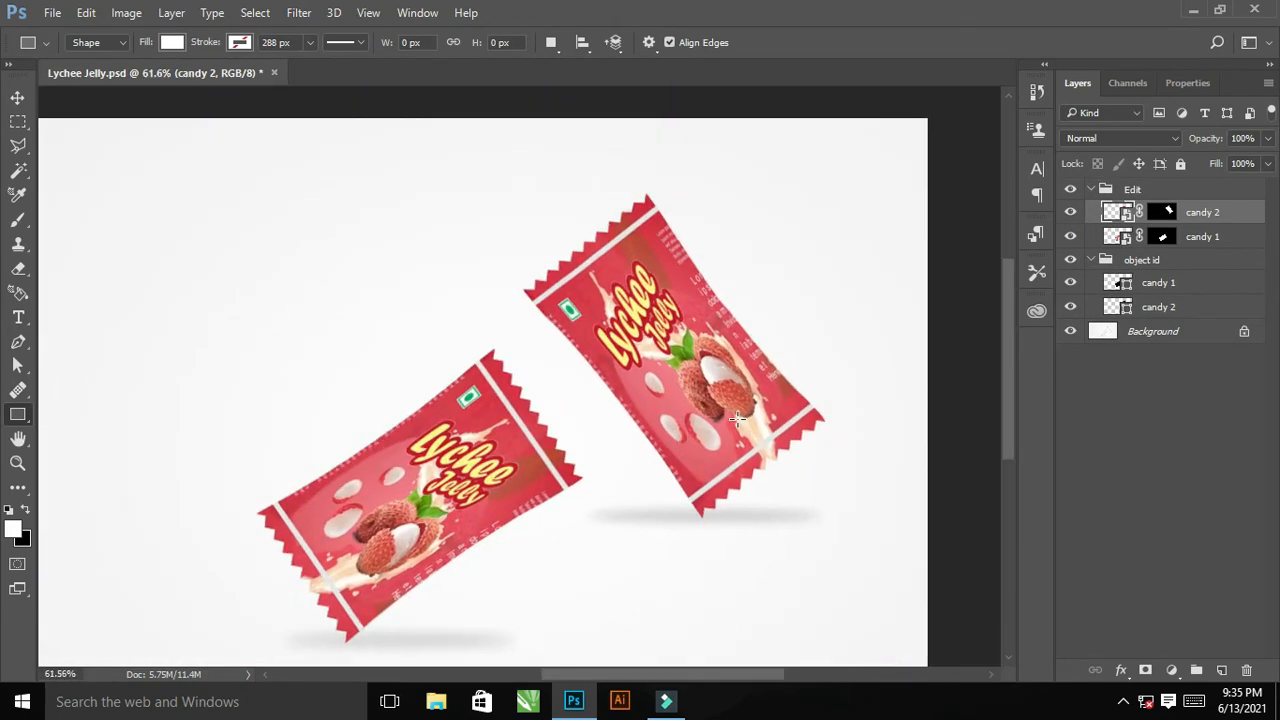
pyautogui.click(1105, 189)
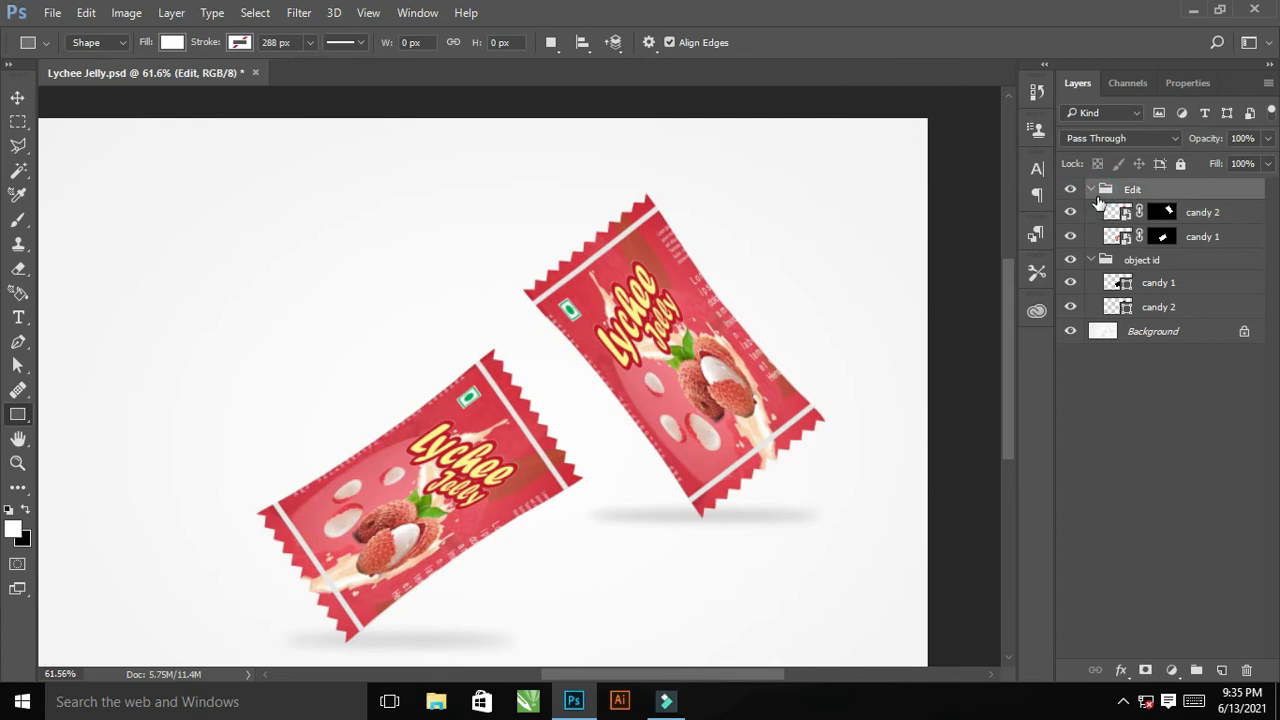
pyautogui.click(1090, 189)
pyautogui.keyDown('ctrl'); pyautogui.click(1120, 234); pyautogui.keyUp('ctrl')
pyautogui.keyDown('ctrl'); pyautogui.keyDown('shift'); pyautogui.click(1118, 258); pyautogui.keyUp('shift'); pyautogui.keyUp('ctrl')
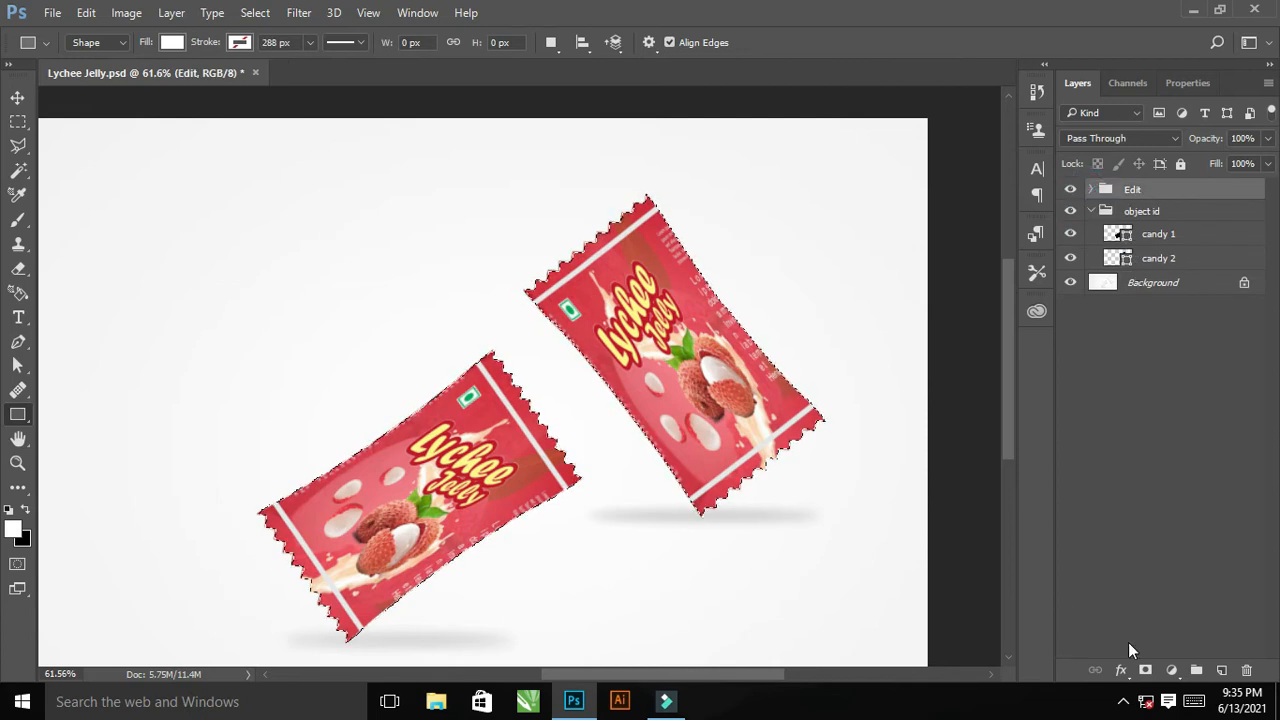
pyautogui.click(1140, 285)
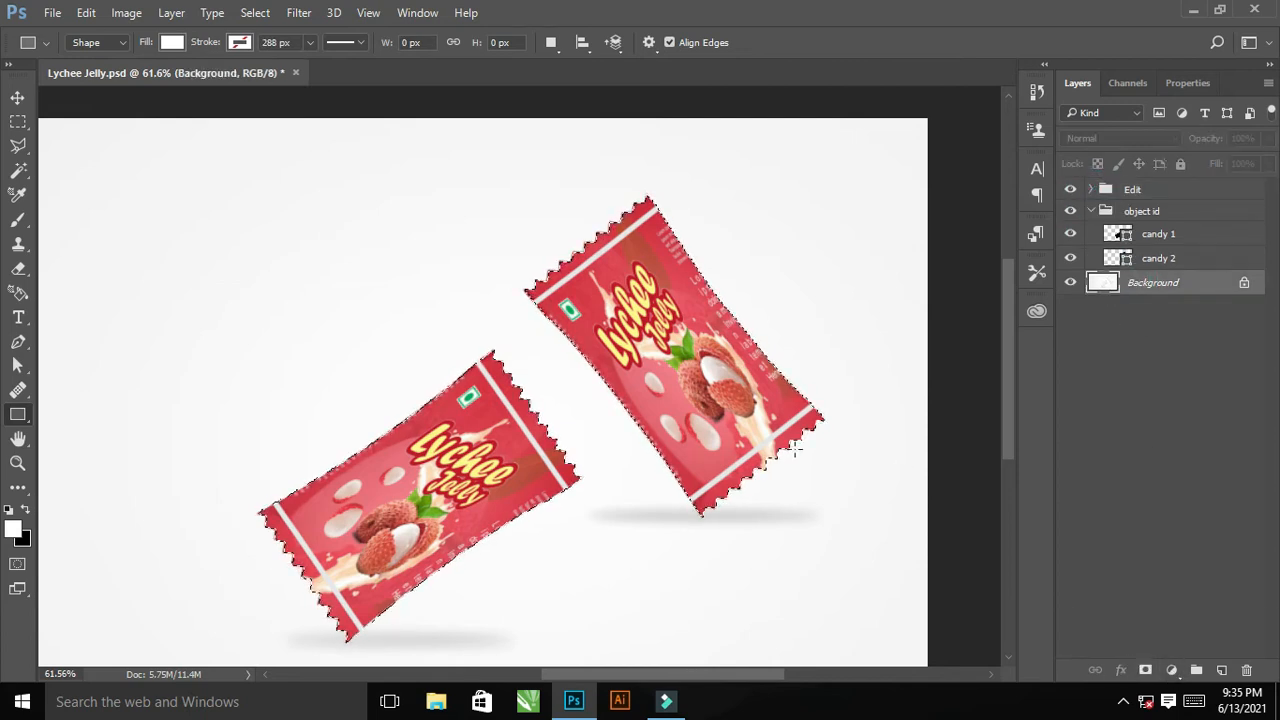
pyautogui.hotkey('ctrl', 'j')
pyautogui.hotkey('ctrl', 'j')
pyautogui.hotkey('ctrl', 'j')
# Move the three wrapper copies above the Edit group and group them as FX.
pyautogui.keyDown('shift'); pyautogui.click(1160, 330); pyautogui.keyUp('shift')
pyautogui.moveTo(1178, 284); pyautogui.dragTo(1182, 188)
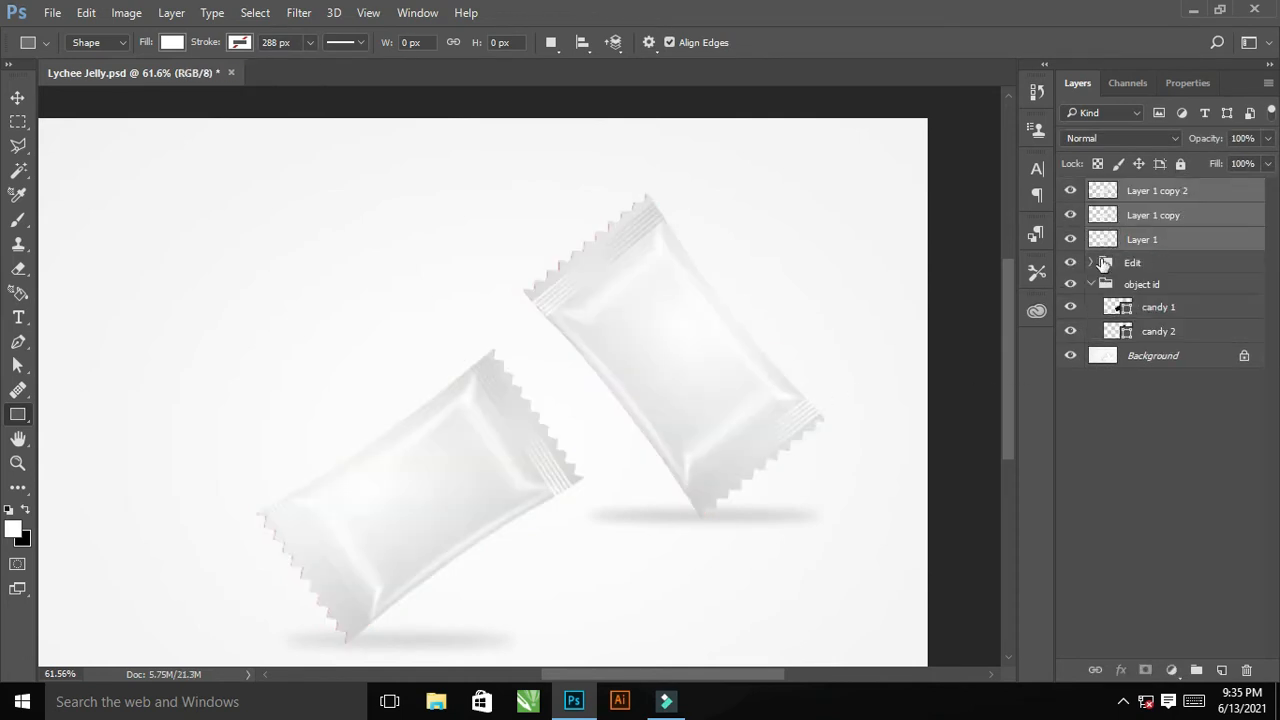
pyautogui.moveTo(1180, 249); pyautogui.dragTo(1196, 670)
pyautogui.doubleClick(1138, 191)
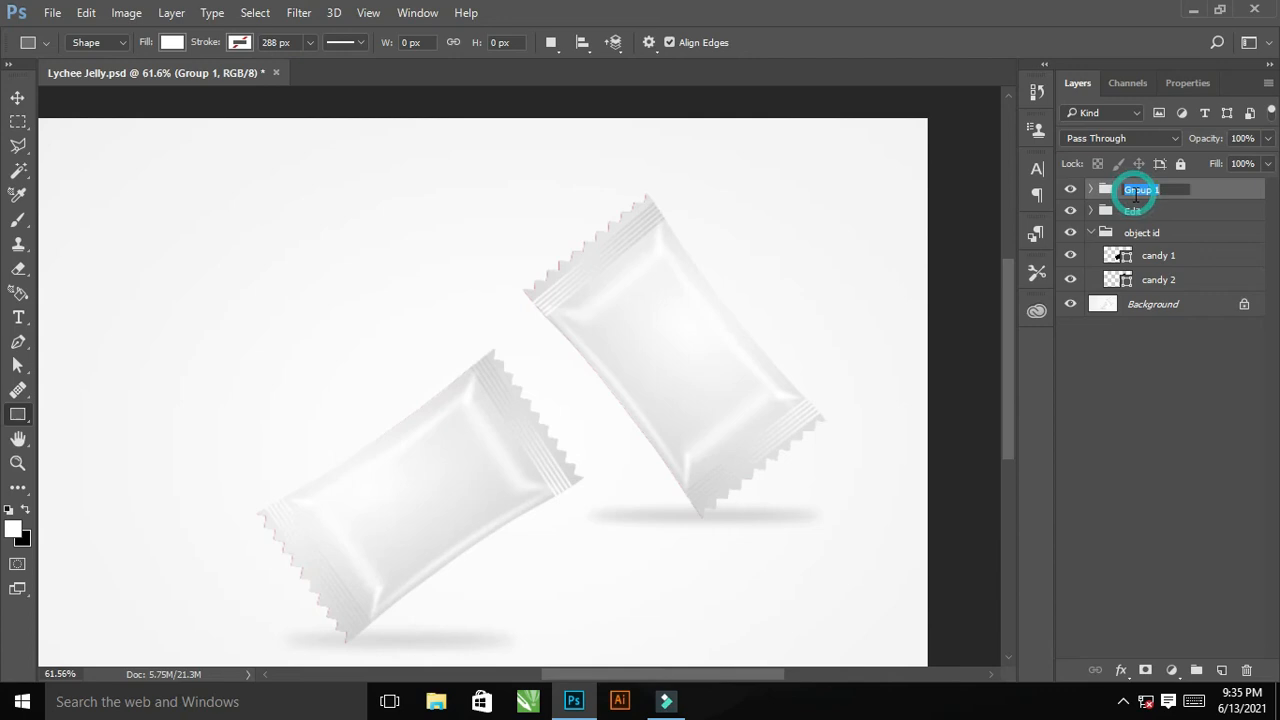
pyautogui.press('Return')
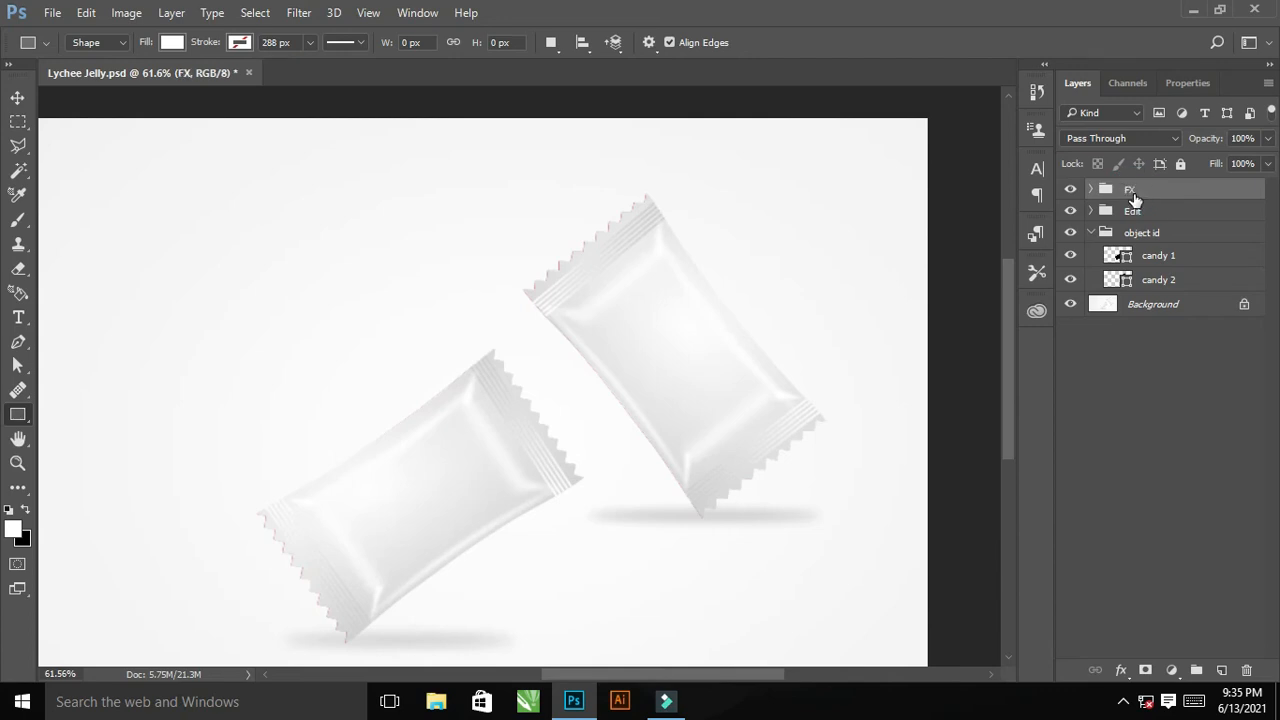
# Rename the FX group's layers from the lowest up as shadow, midtonw and ligth.
pyautogui.click(1091, 189)
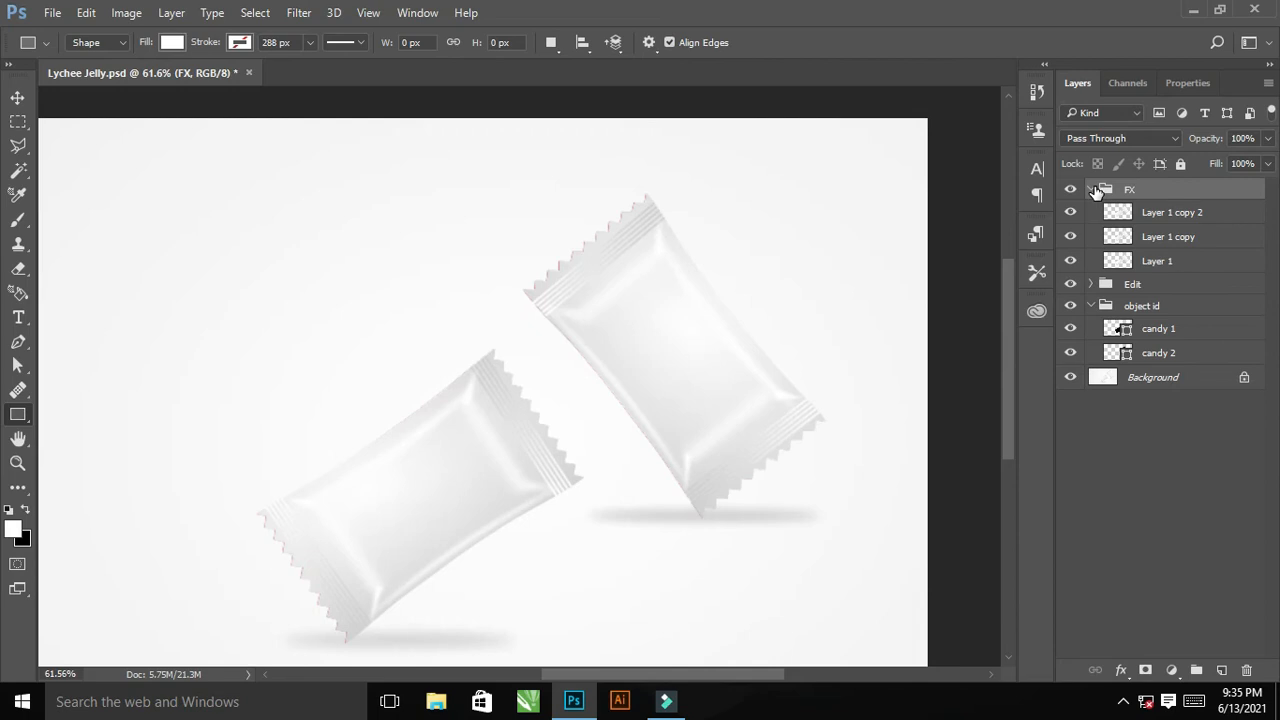
pyautogui.doubleClick(1150, 264)
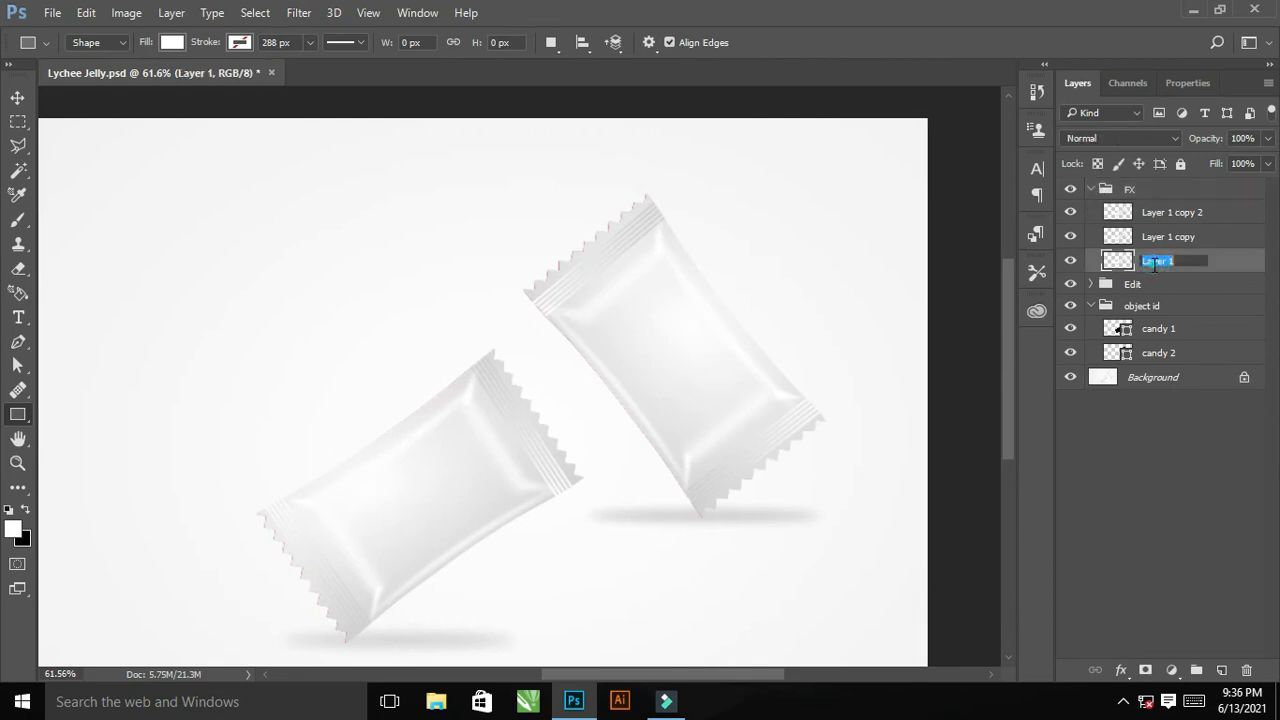
pyautogui.write('shadow')
pyautogui.press('Return')
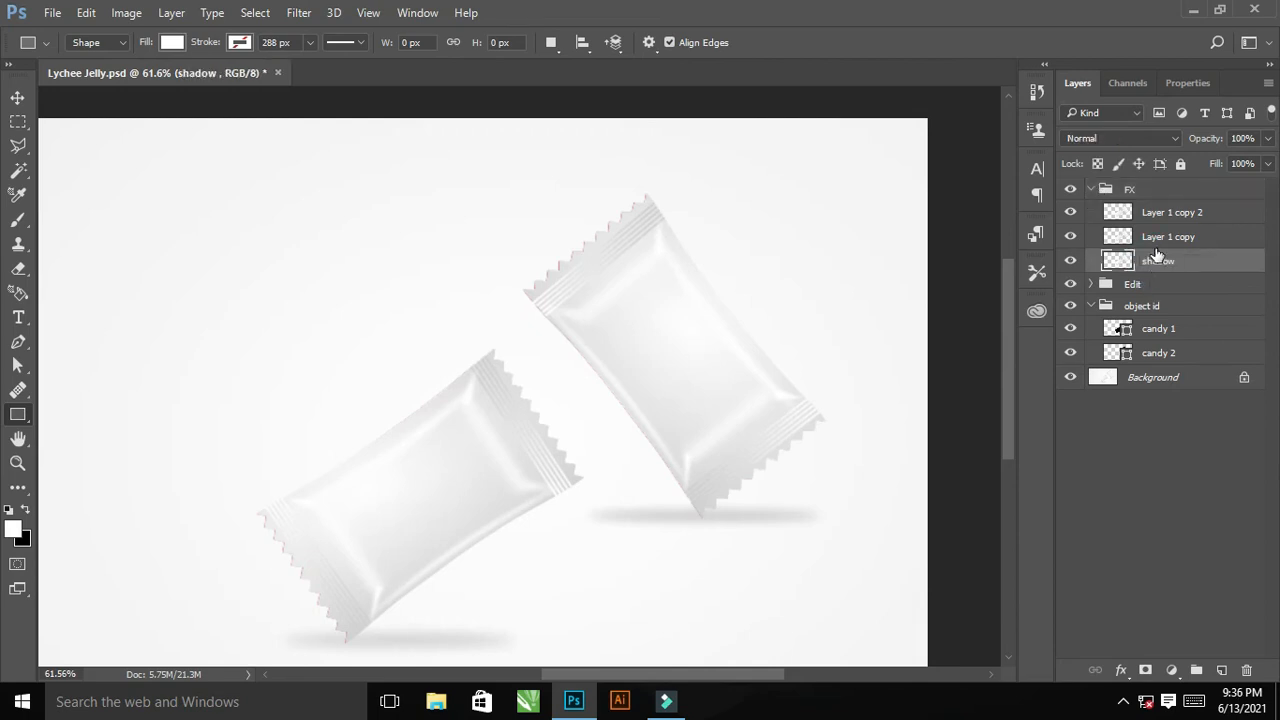
pyautogui.doubleClick(1162, 240)
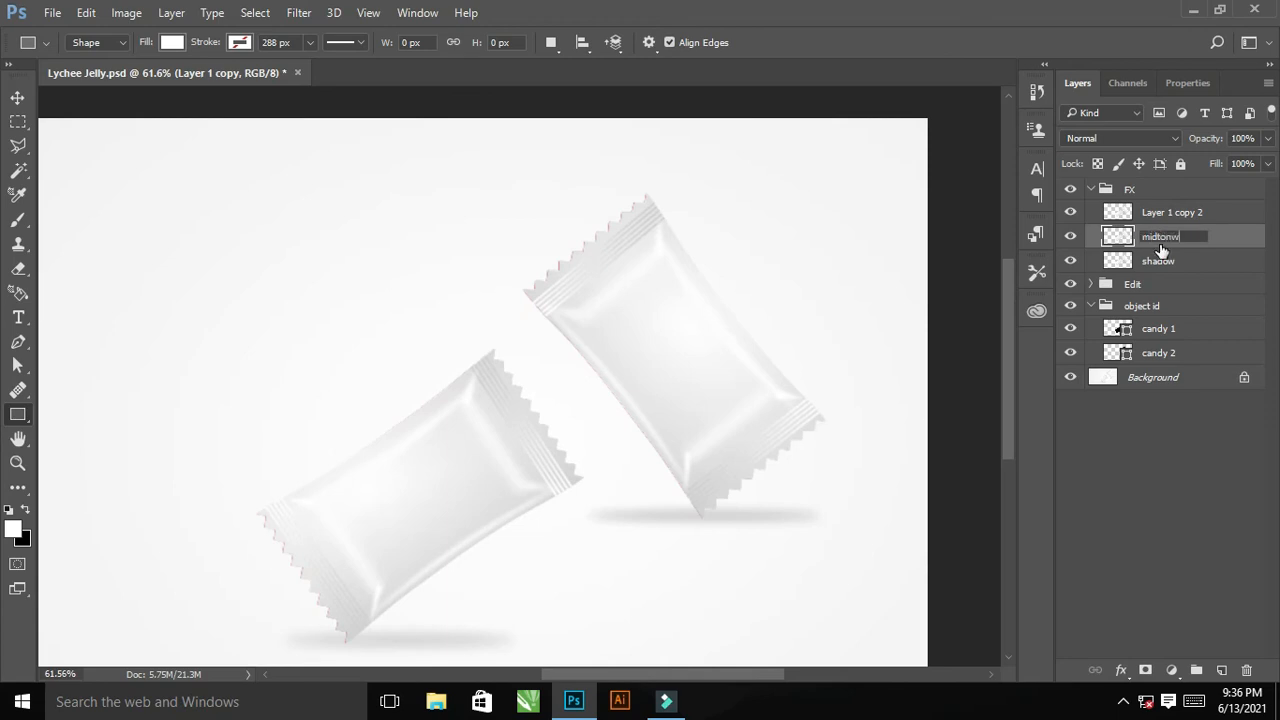
pyautogui.press('Return')
pyautogui.doubleClick(1166, 213)
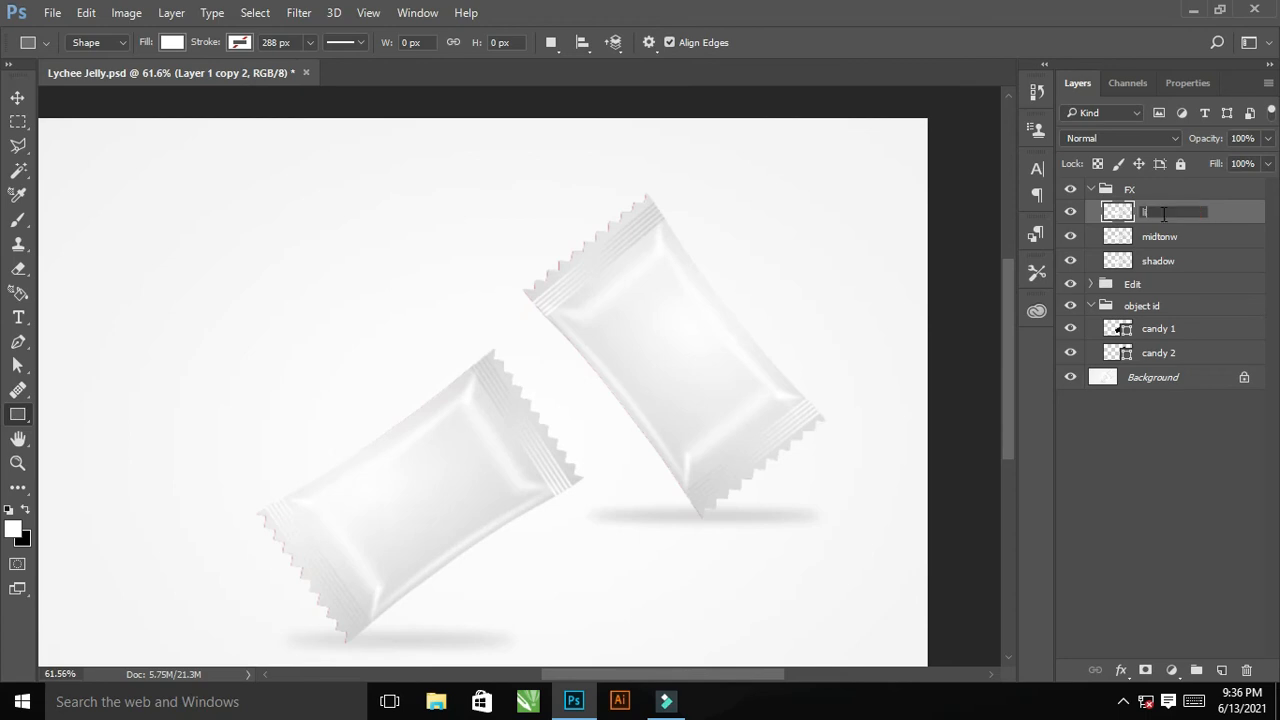
pyautogui.write('ligth')
pyautogui.press('Return')
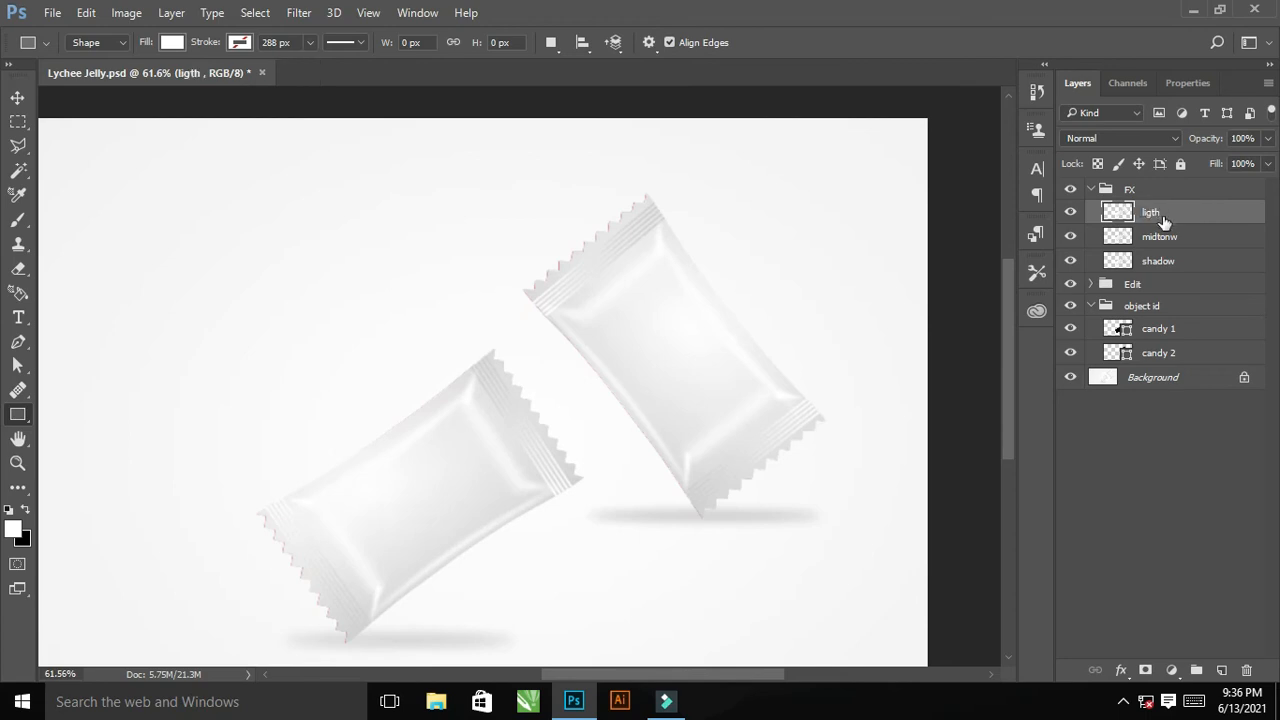
# Hide the midtonw and ligth layers and set the shadow layer's blend mode to Multiply.
pyautogui.click(1165, 262)
pyautogui.moveTo(1070, 236); pyautogui.dragTo(1070, 213)
pyautogui.click(1186, 263)
pyautogui.click(1120, 120)
pyautogui.click(1152, 135)
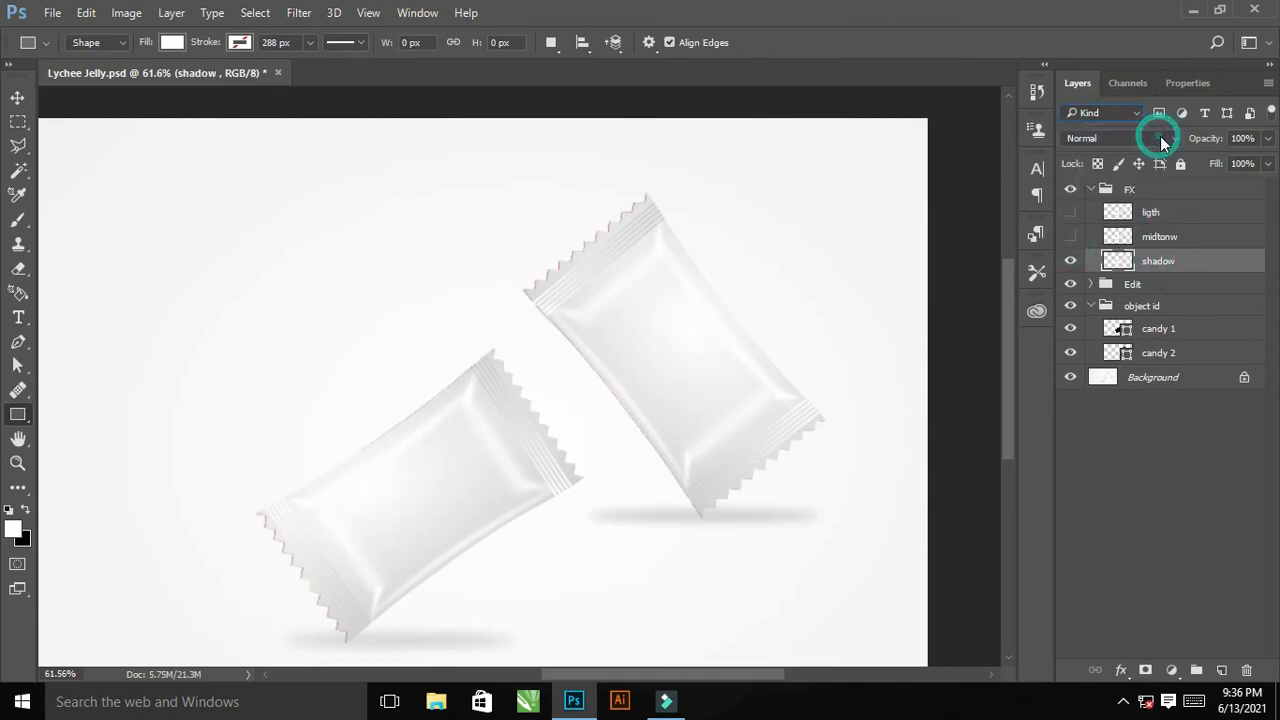
pyautogui.click(1088, 200)
# Show the midtonw layer and set its blend mode to Linear Burn.
pyautogui.click(1070, 236)
pyautogui.click(1160, 236)
pyautogui.click(1120, 138)
pyautogui.click(1132, 232)
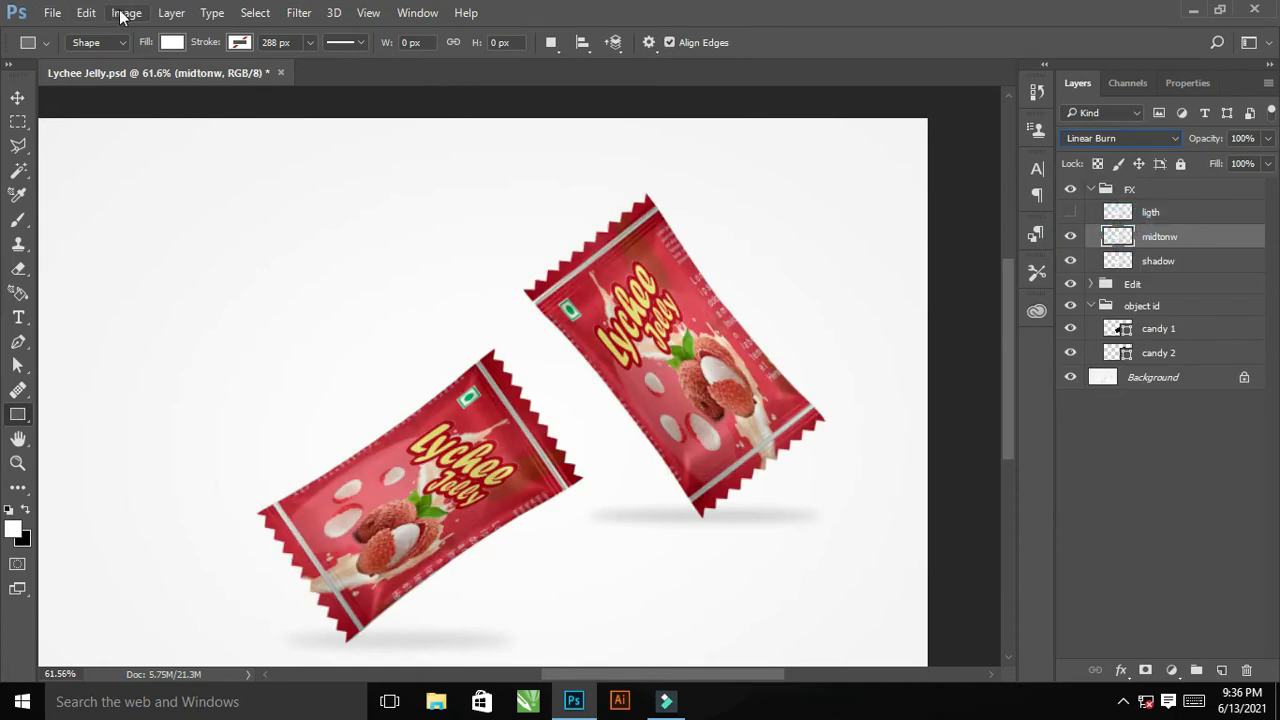
# Apply Levels to the midtonw layer with input levels of 133, 0.72 and 255.
pyautogui.click(122, 13)
pyautogui.moveTo(150, 57)
pyautogui.click(360, 74)
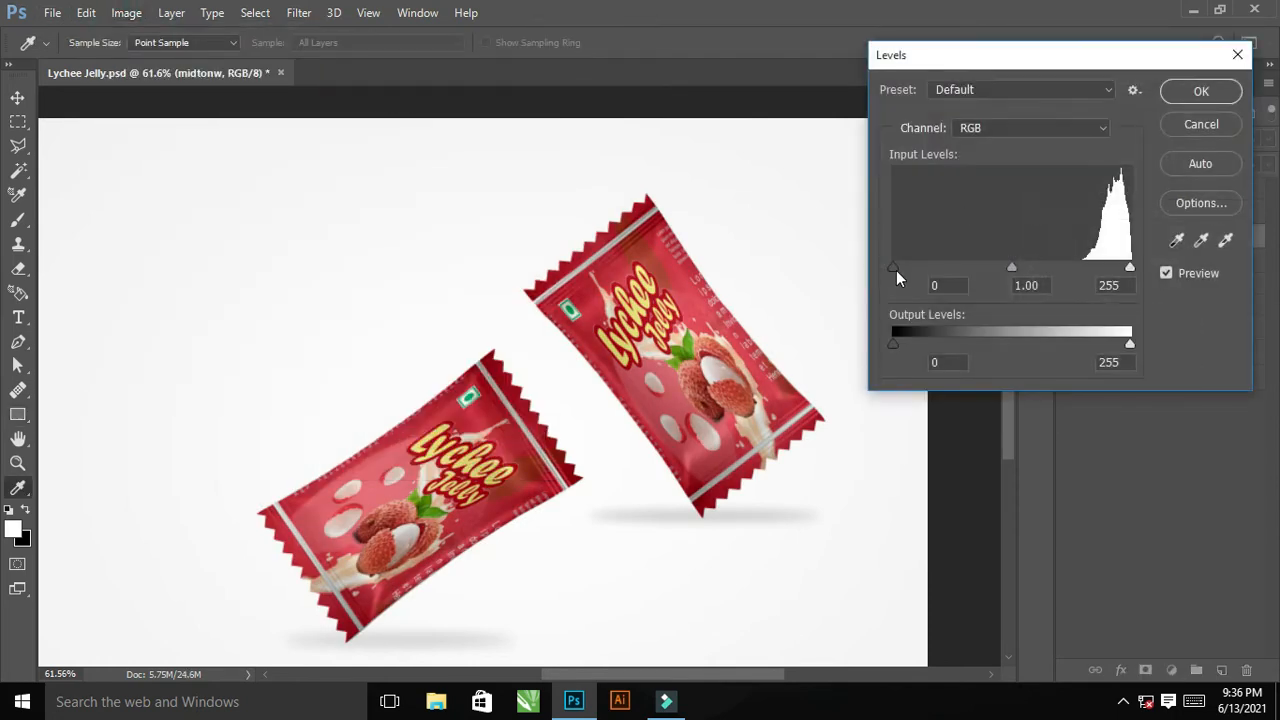
pyautogui.moveTo(990, 262); pyautogui.dragTo(1016, 262)
pyautogui.moveTo(1130, 343)
pyautogui.mouseDown()
pyautogui.moveTo(1105, 343)
pyautogui.moveTo(1131, 343)
pyautogui.mouseUp()
pyautogui.moveTo(1129, 267); pyautogui.dragTo(1085, 274)
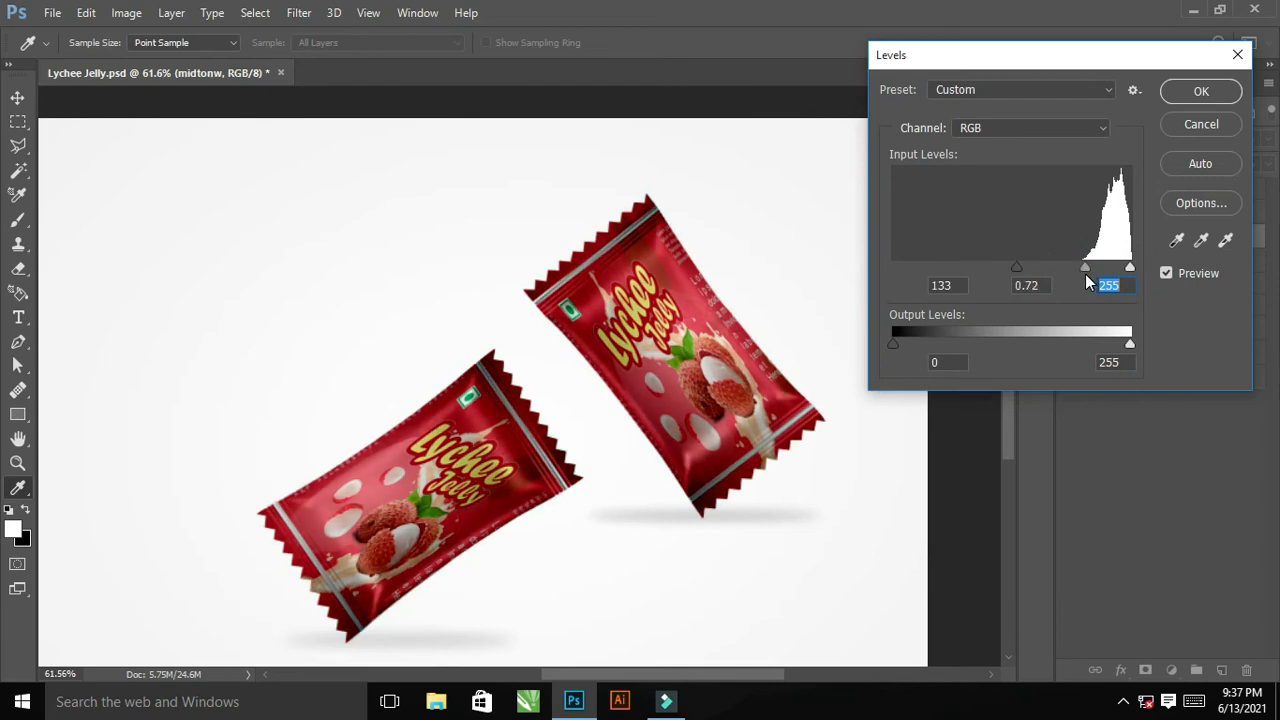
pyautogui.click(1220, 93)
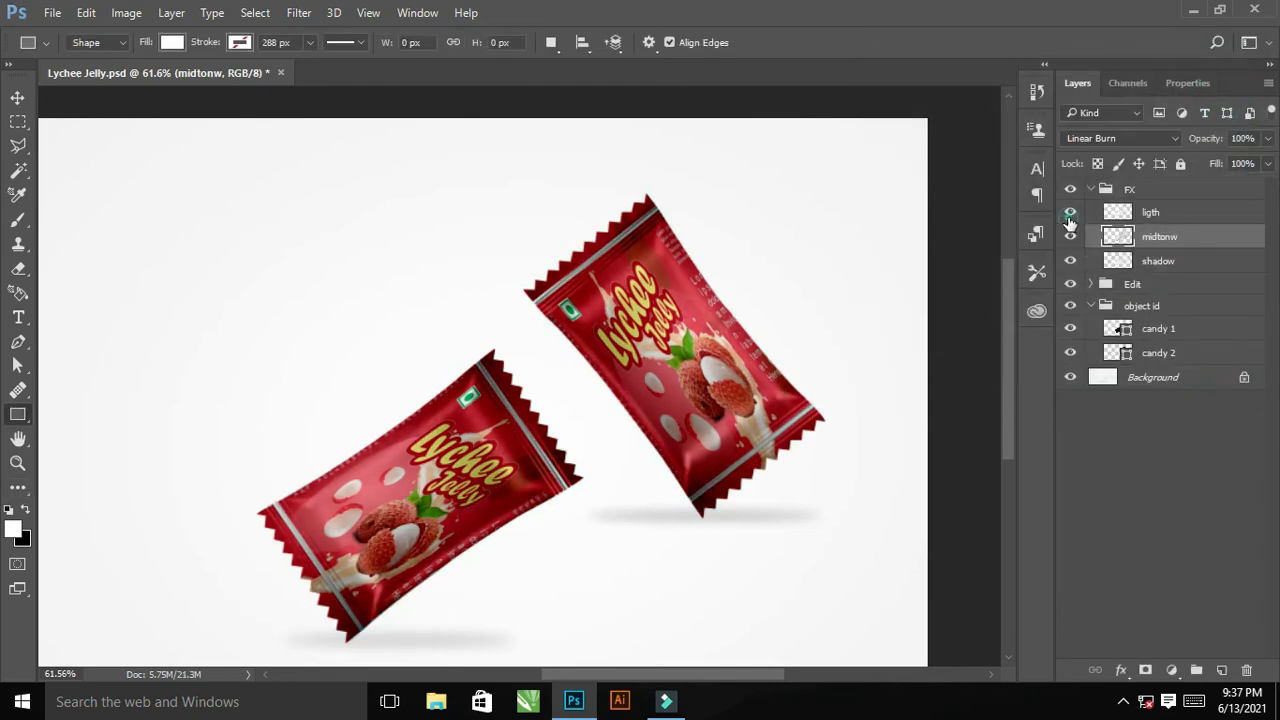
# Show the ligth layer and set its blend mode to Screen.
pyautogui.click(1070, 212)
pyautogui.click(1150, 212)
pyautogui.click(1120, 138)
pyautogui.click(1110, 275)
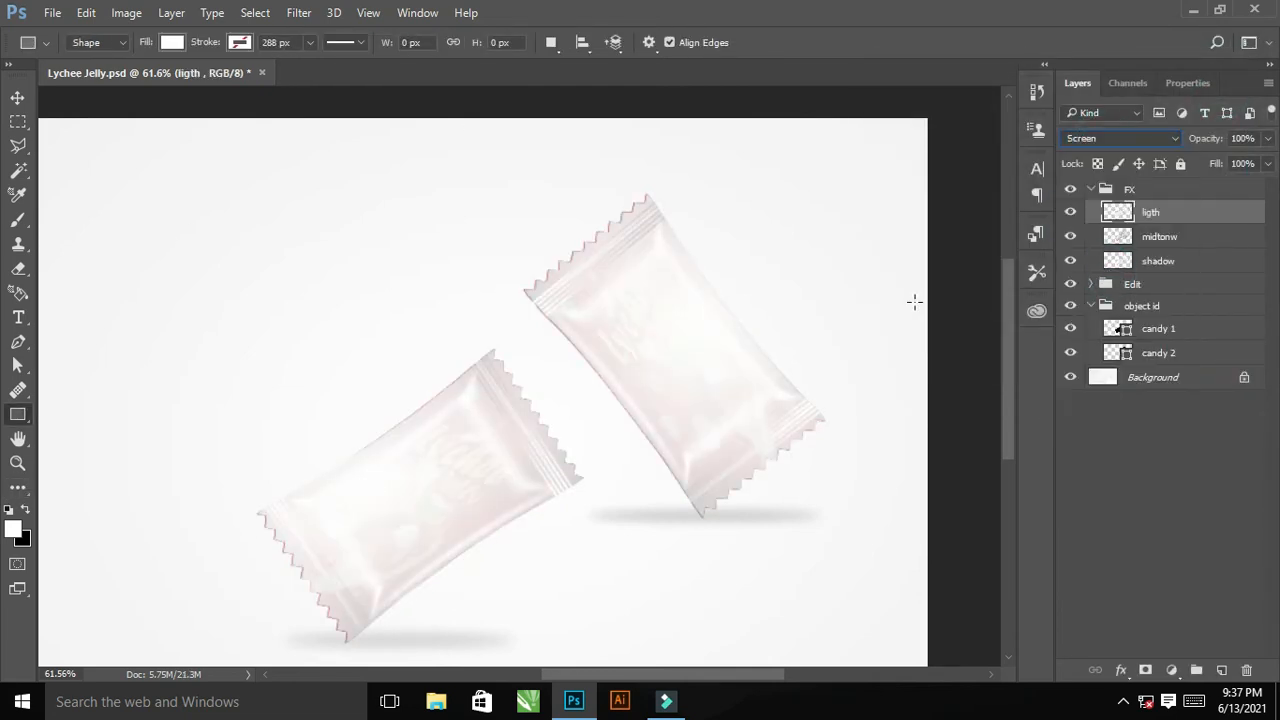
# Apply Levels to the ligth layer with the input black level at 242 and the output white level strongly lowered.
pyautogui.click(126, 12)
pyautogui.moveTo(163, 57)
pyautogui.click(357, 77)
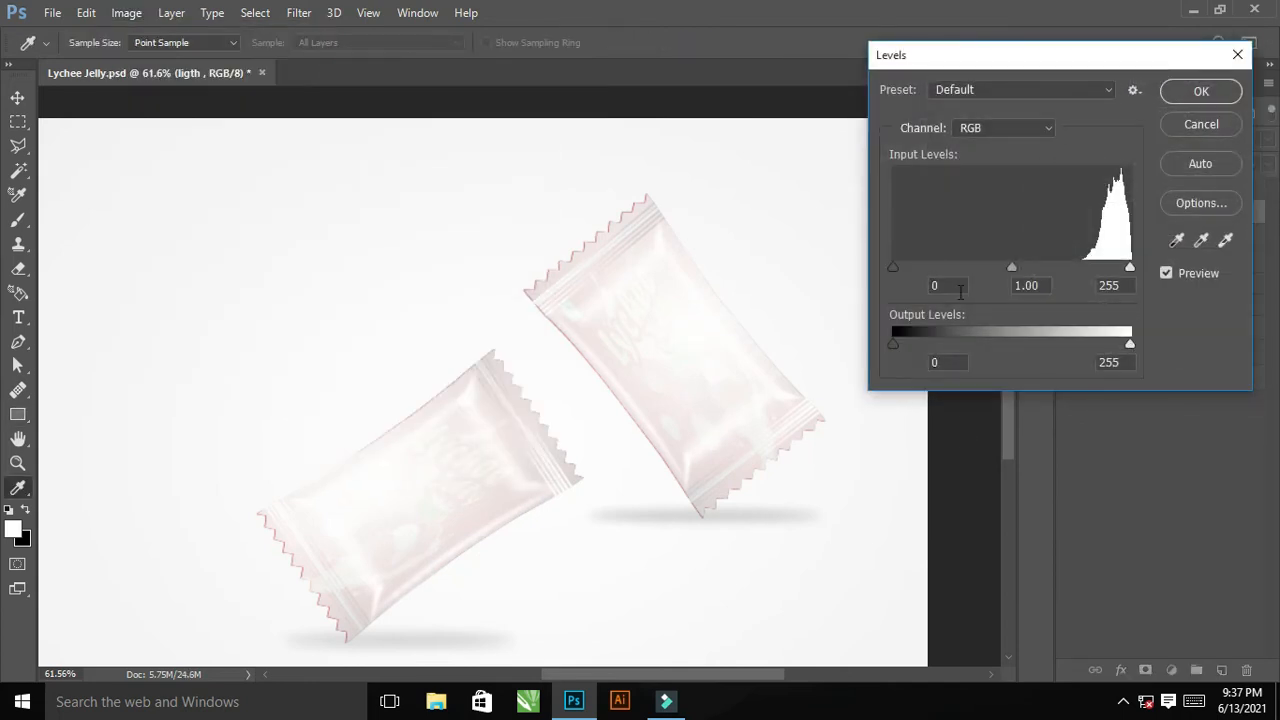
pyautogui.moveTo(945, 272); pyautogui.dragTo(1114, 268)
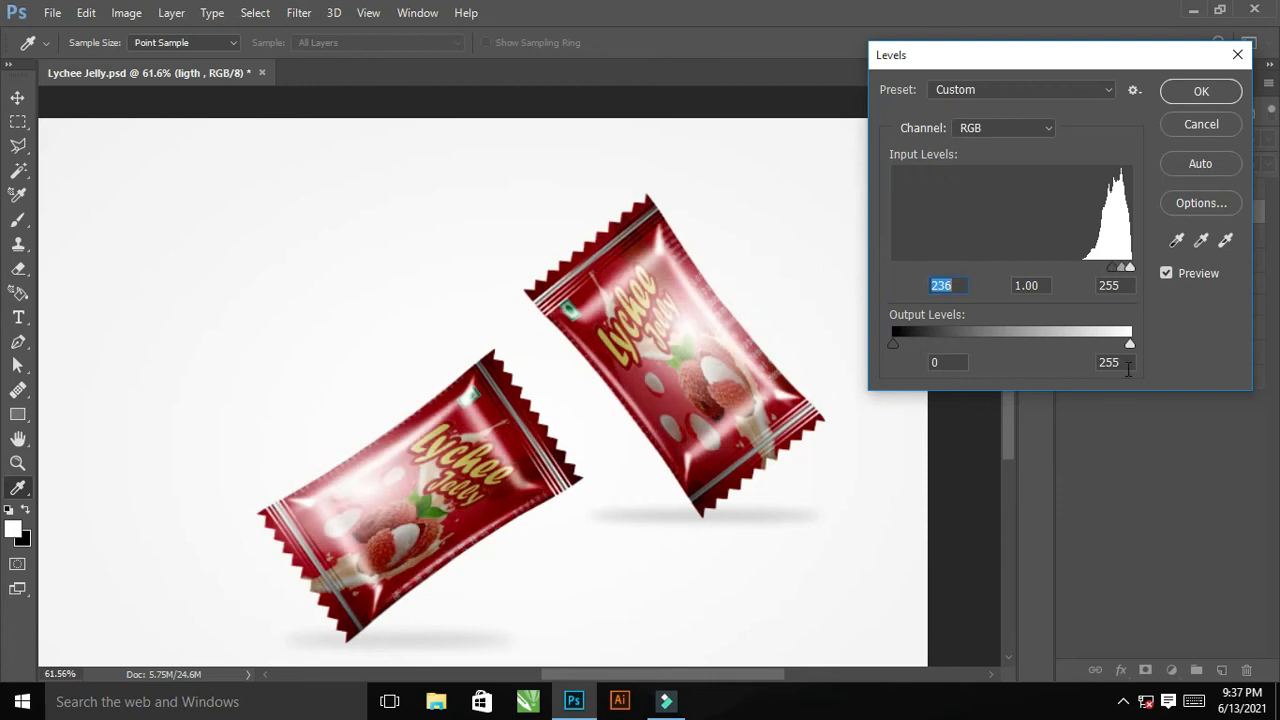
pyautogui.moveTo(1115, 352); pyautogui.dragTo(937, 343)
pyautogui.moveTo(1114, 268); pyautogui.dragTo(1120, 272)
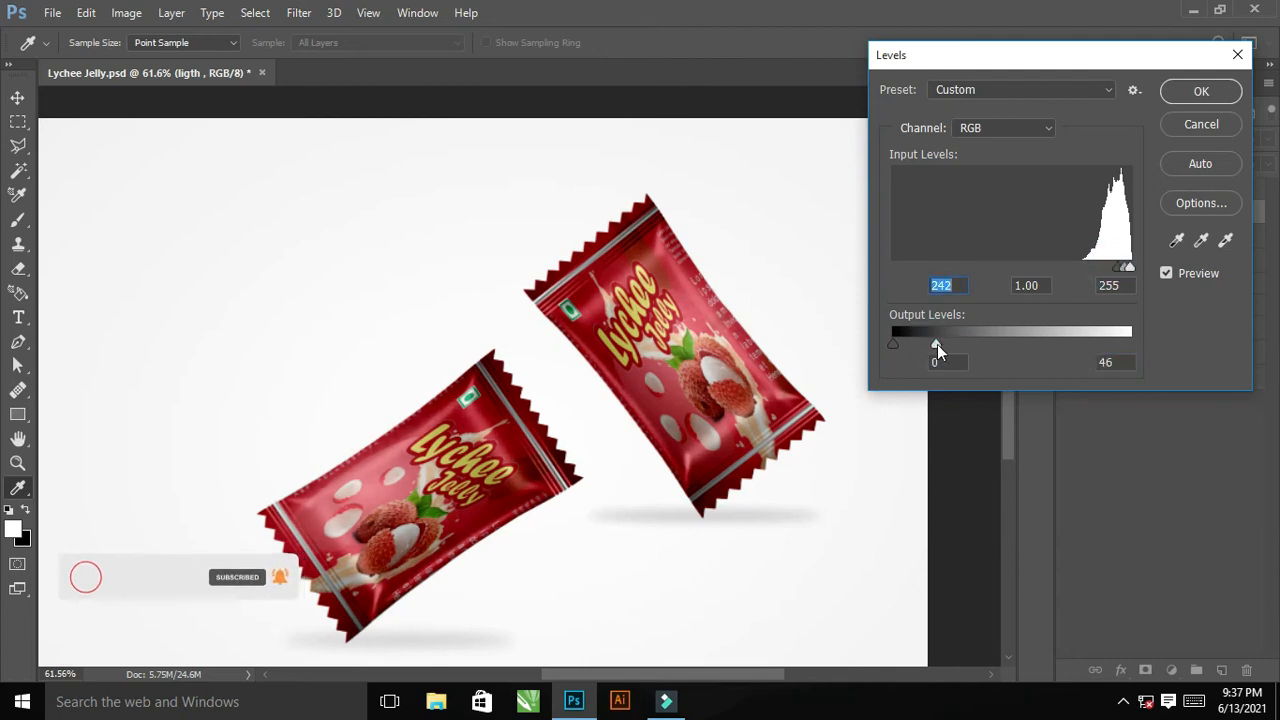
pyautogui.moveTo(937, 344); pyautogui.dragTo(926, 345)
pyautogui.click(1210, 88)
# Select the Background area surrounding both wrappers by loading the two candy shapes' outlines and inverting the selection.
pyautogui.moveTo(569, 438)
pyautogui.mouseDown()
pyautogui.moveTo(500, 440)
pyautogui.moveTo(569, 443)
pyautogui.moveTo(545, 437)
pyautogui.mouseUp()
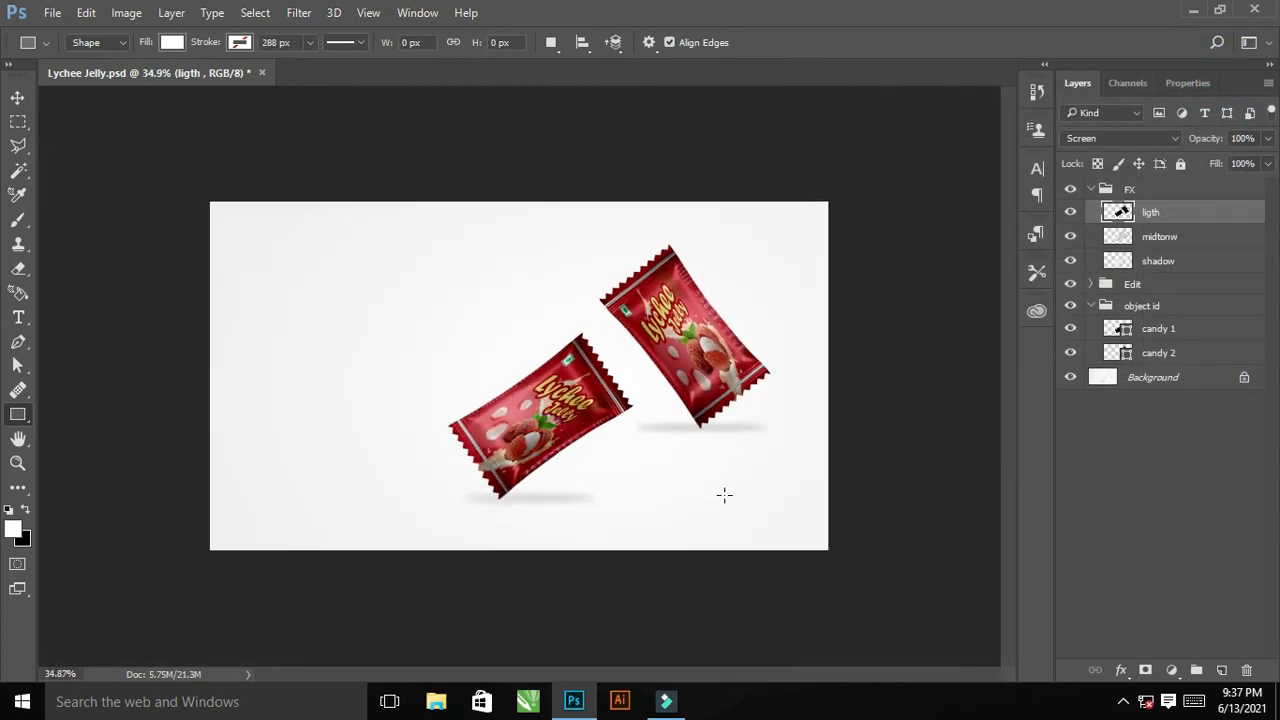
pyautogui.click(1080, 192)
pyautogui.click(1091, 190)
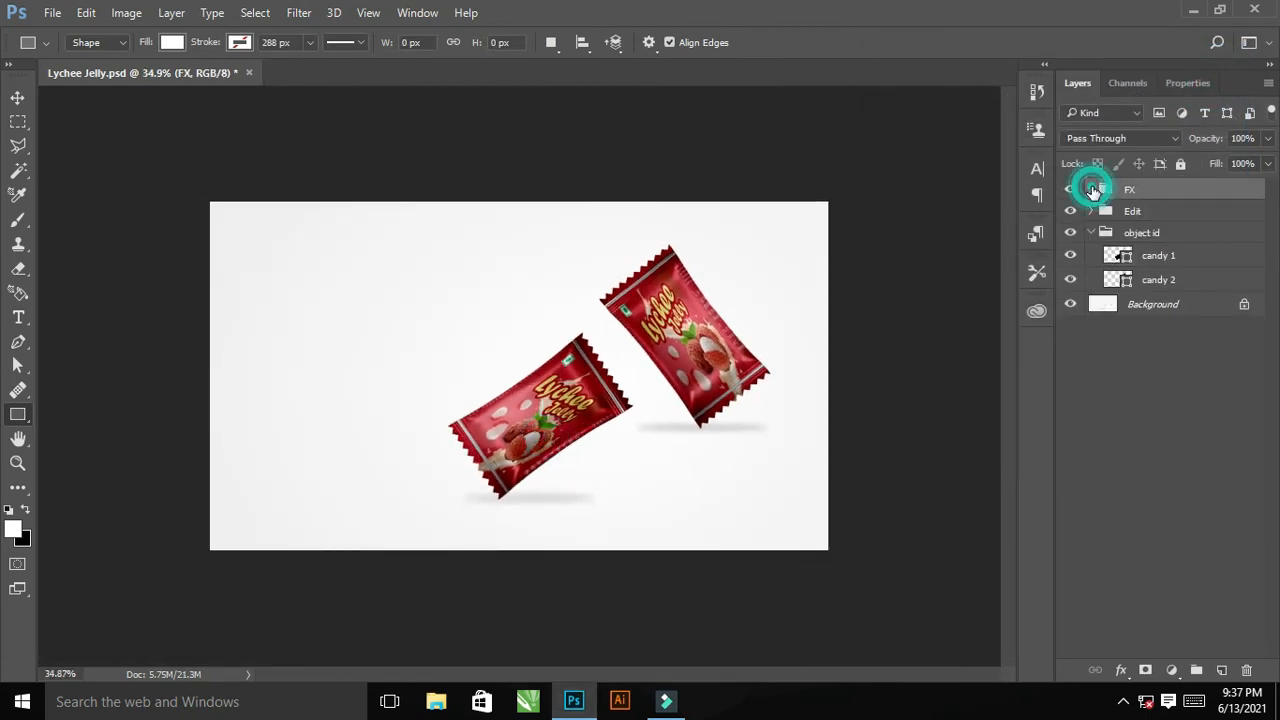
pyautogui.click(1093, 233)
pyautogui.keyDown('ctrl'); pyautogui.click(1120, 256); pyautogui.keyUp('ctrl')
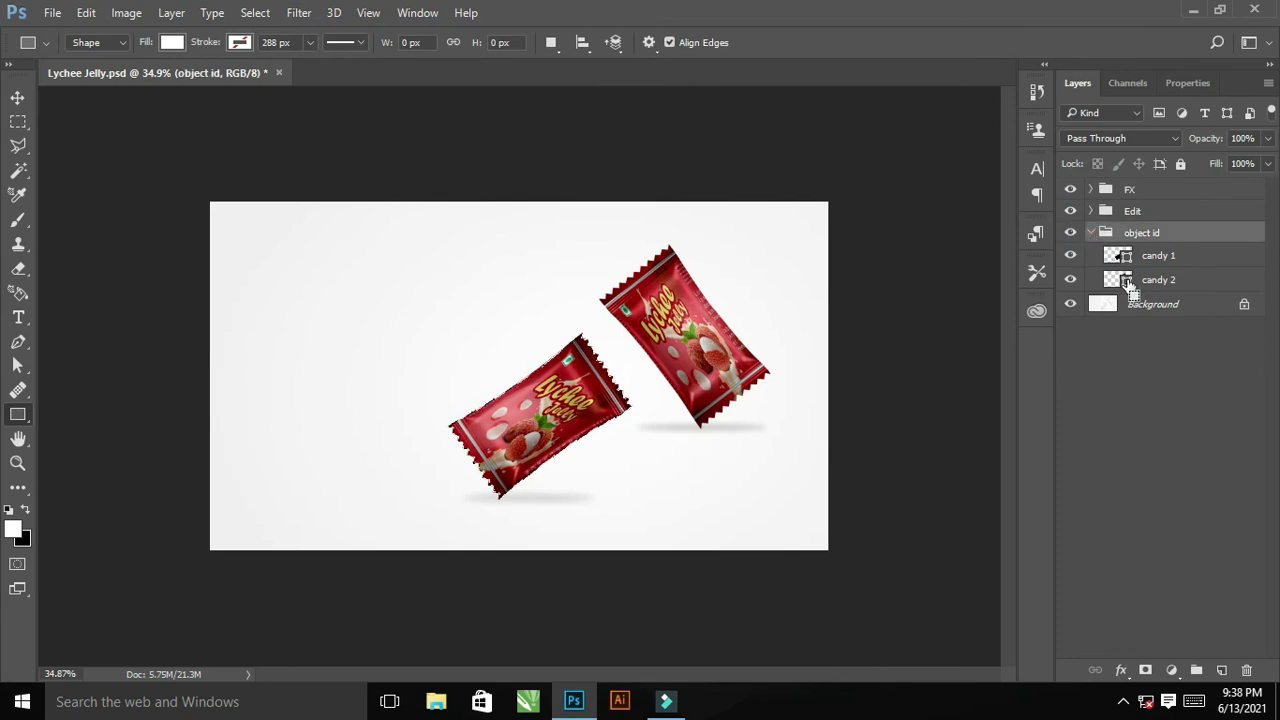
pyautogui.keyDown('ctrl'); pyautogui.keyDown('shift'); pyautogui.click(1118, 280); pyautogui.keyUp('shift'); pyautogui.keyUp('ctrl')
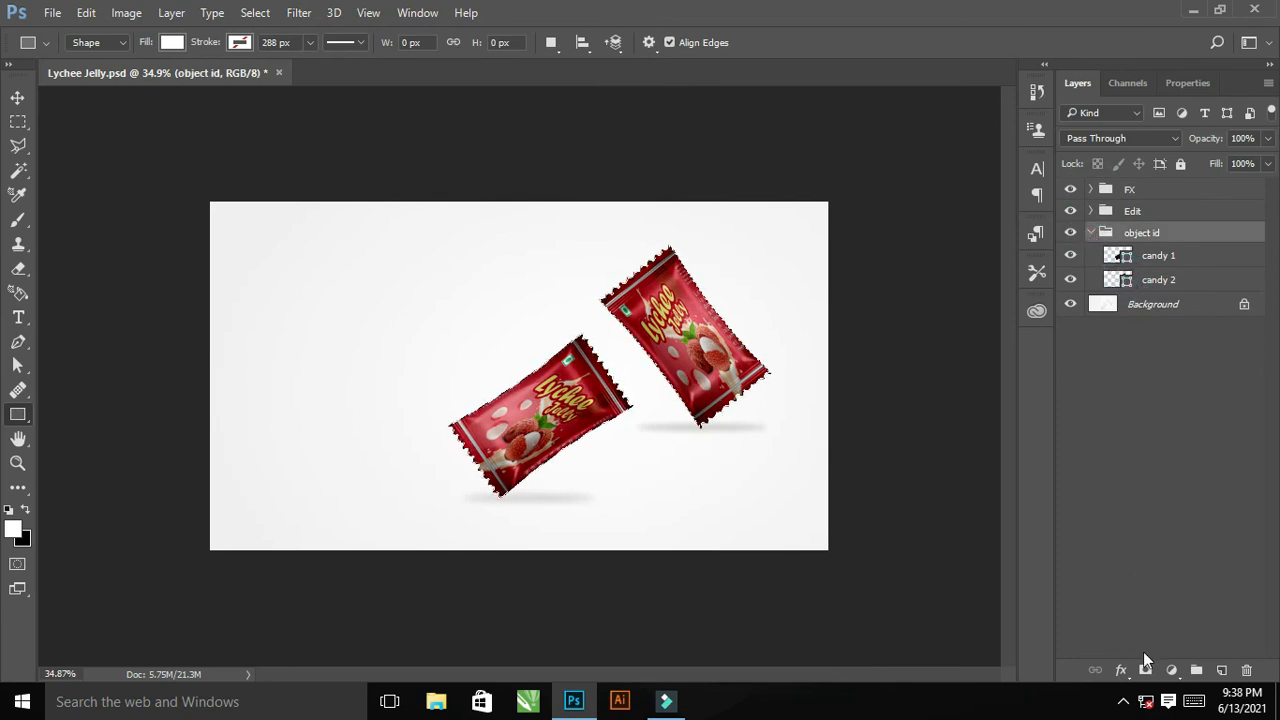
pyautogui.click(1160, 304)
pyautogui.click(256, 13)
pyautogui.click(270, 87)
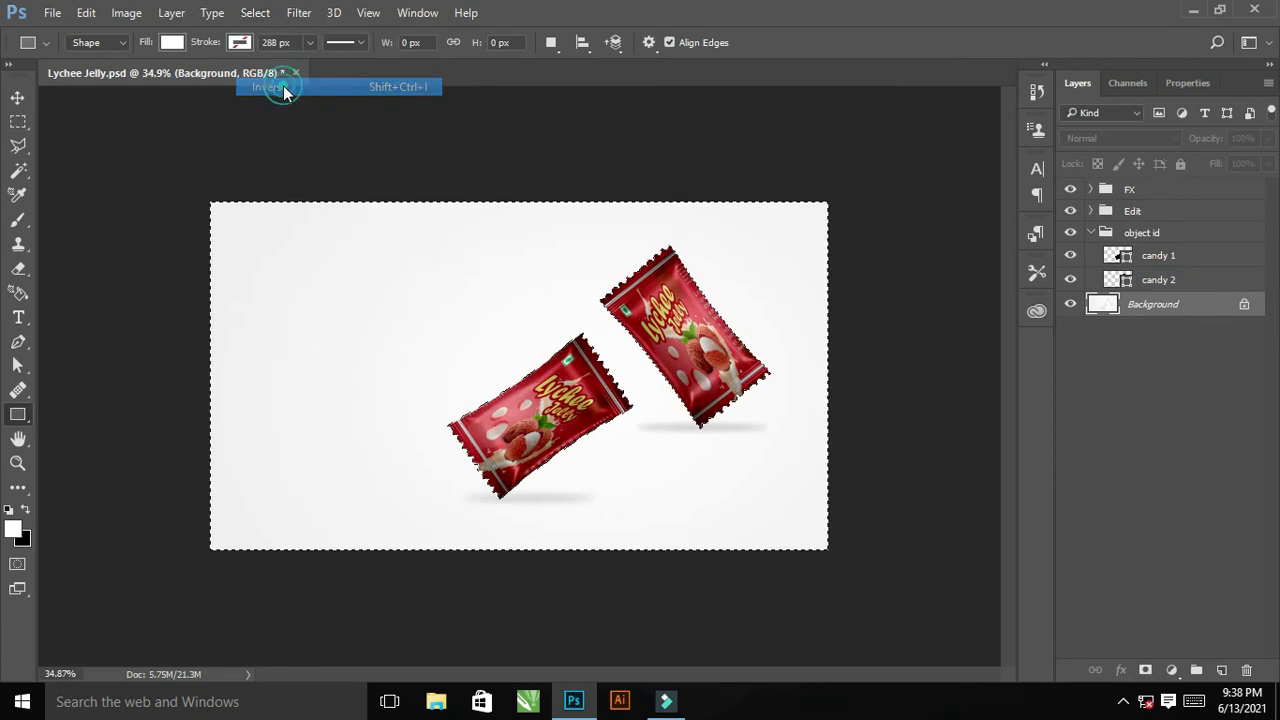
# Add a Solid Color fill layer of f3faaa over the selected background area.
pyautogui.click(1172, 670)
pyautogui.click(1124, 262)
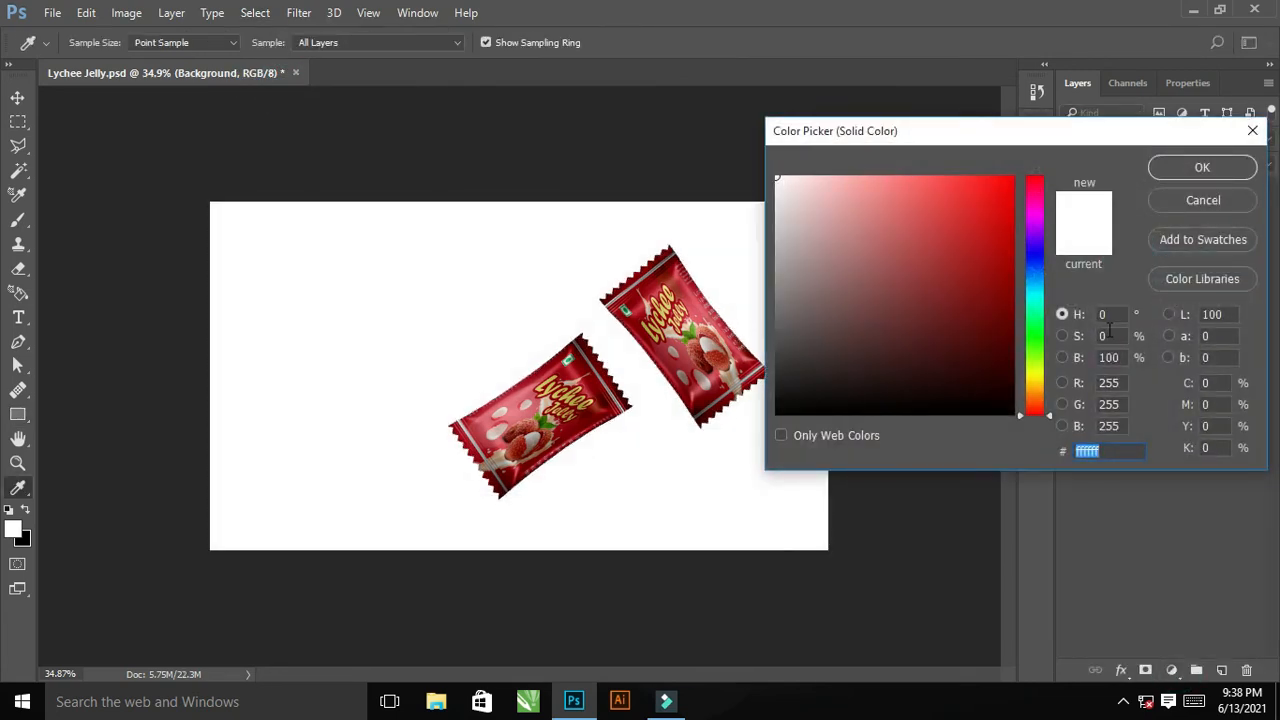
pyautogui.moveTo(1016, 358); pyautogui.dragTo(1055, 371)
pyautogui.click(948, 221)
pyautogui.moveTo(948, 221)
pyautogui.mouseDown()
pyautogui.moveTo(886, 177)
pyautogui.moveTo(894, 200)
pyautogui.moveTo(852, 181)
pyautogui.mouseUp()
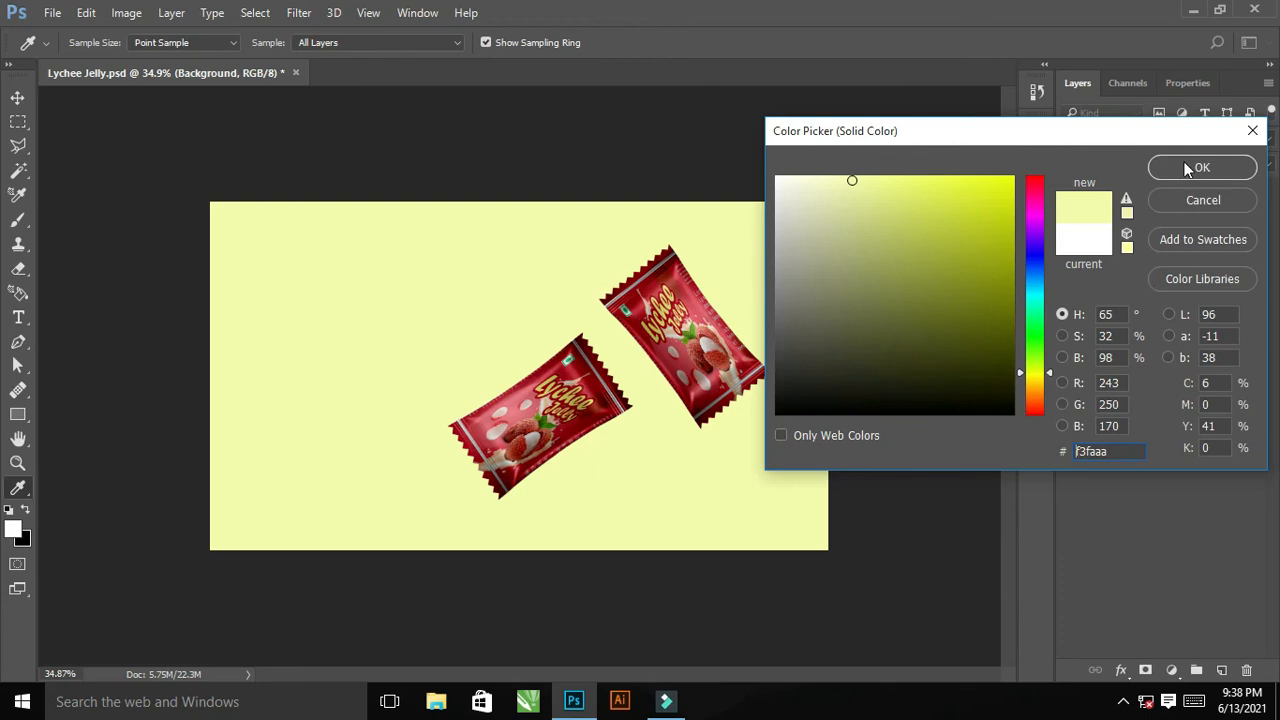
pyautogui.click(1188, 168)
# Set the blend mode of the Color Fill 1 layer to Linear Burn.
pyautogui.click(1089, 139)
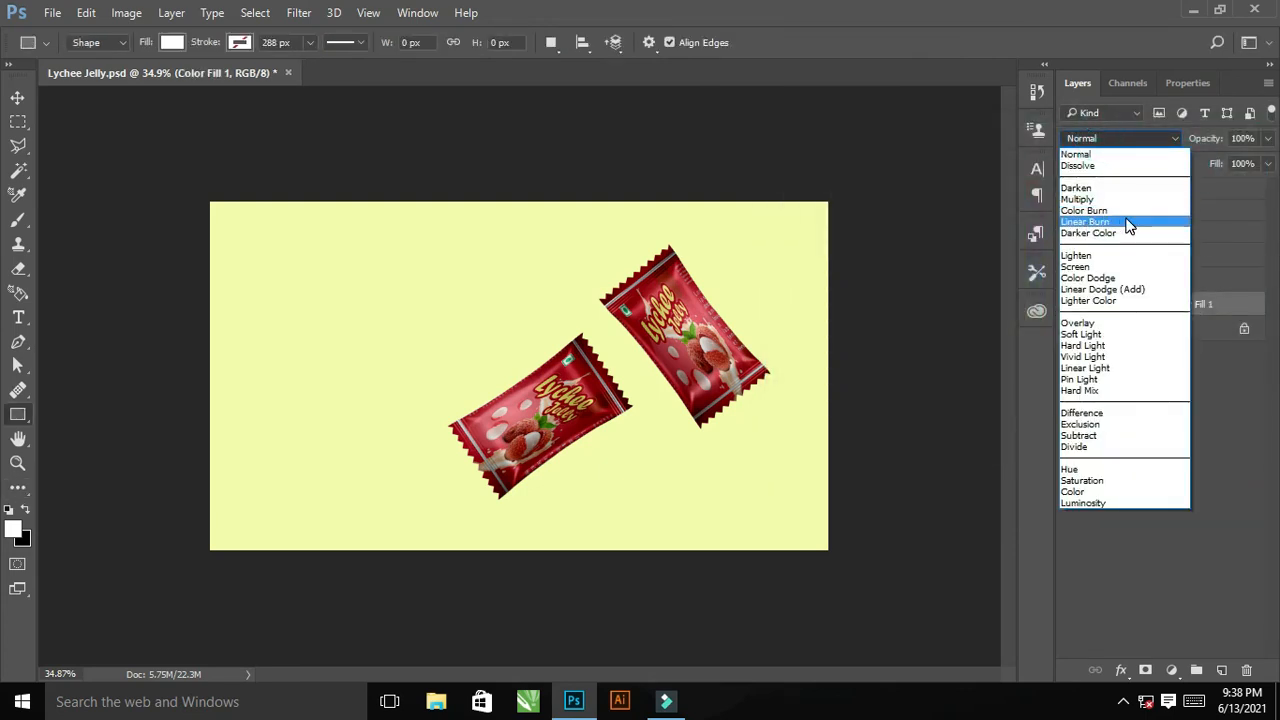
pyautogui.click(1095, 222)
pyautogui.moveTo(665, 397)
pyautogui.mouseDown()
pyautogui.moveTo(737, 460)
pyautogui.moveTo(707, 457)
pyautogui.moveTo(800, 508)
pyautogui.mouseUp()
pyautogui.moveTo(874, 409); pyautogui.dragTo(759, 372)
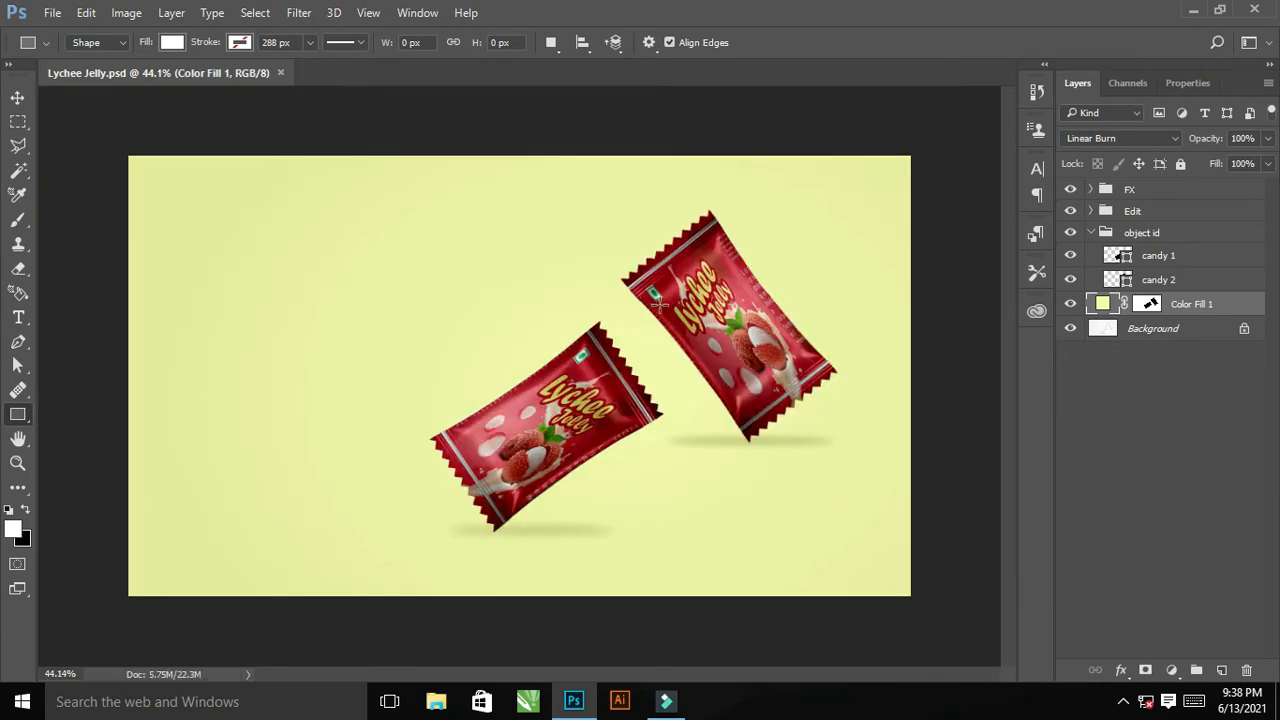
# Switch to File Explorer and open the visual folder on Removable Disk (G:).
pyautogui.hotkey('alt', 'Tab')
pyautogui.hotkey('alt', 'Tab')
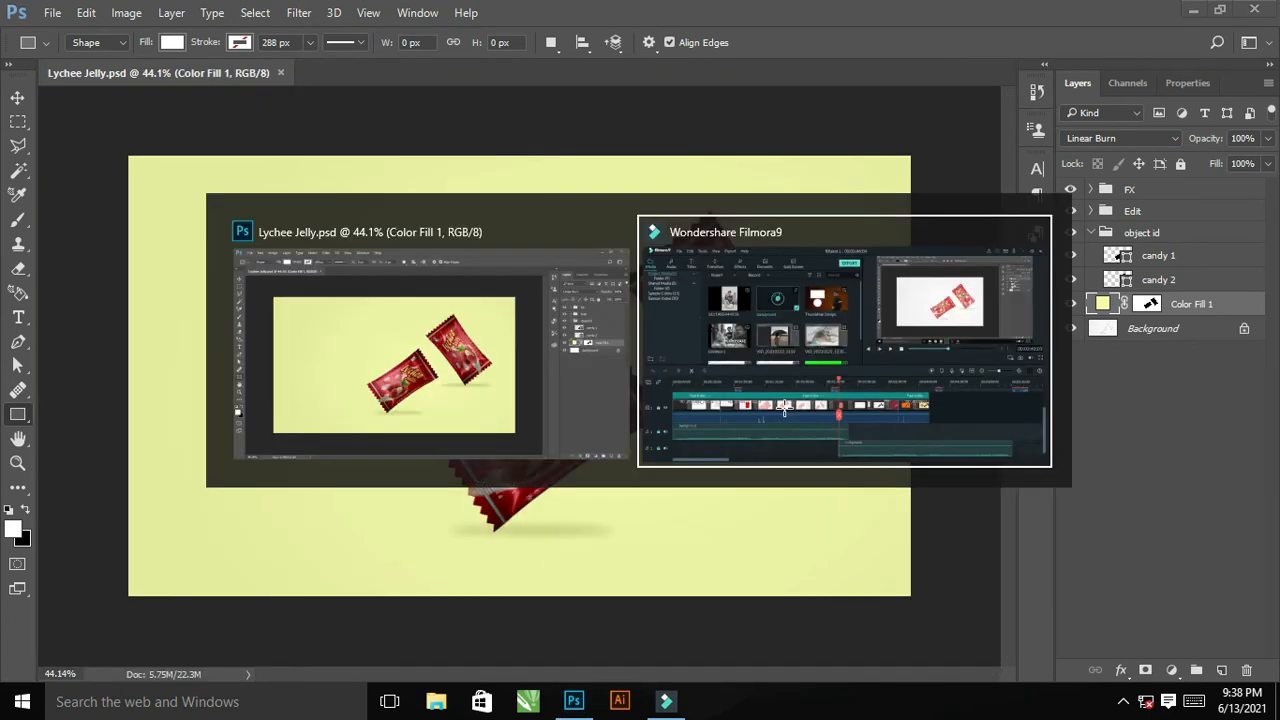
pyautogui.press('super+e')
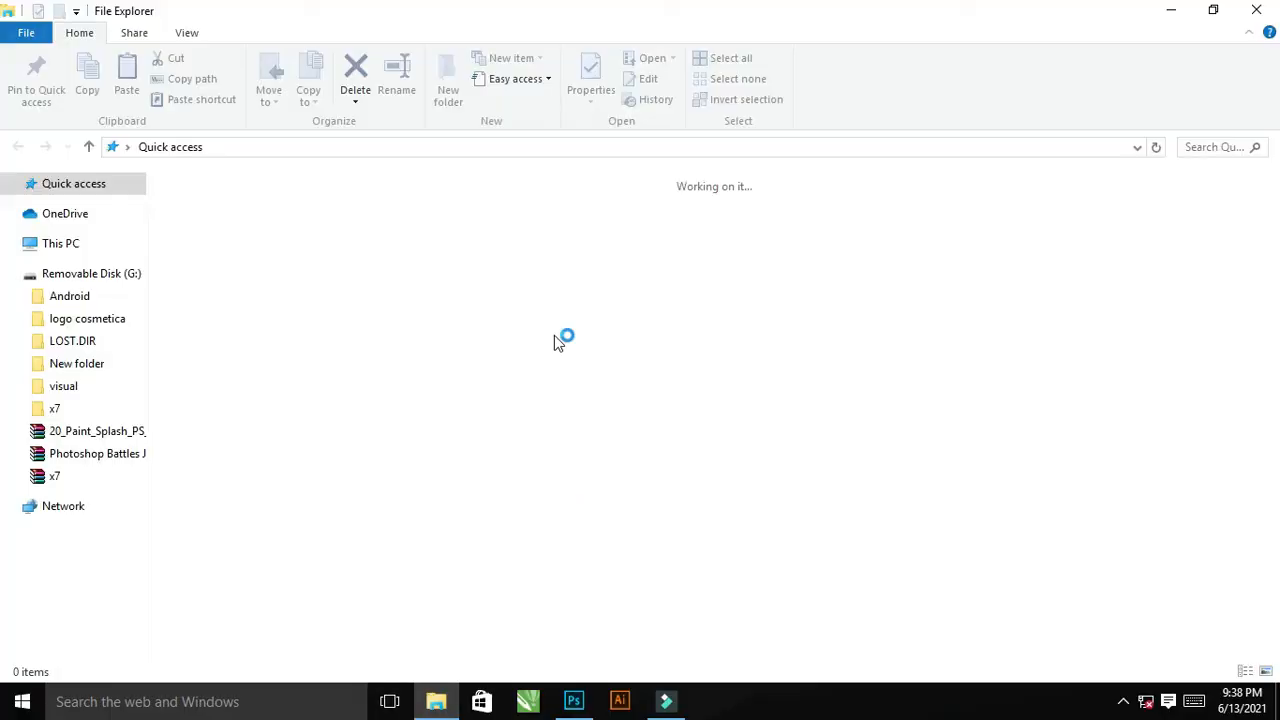
pyautogui.click(83, 446)
pyautogui.click(89, 468)
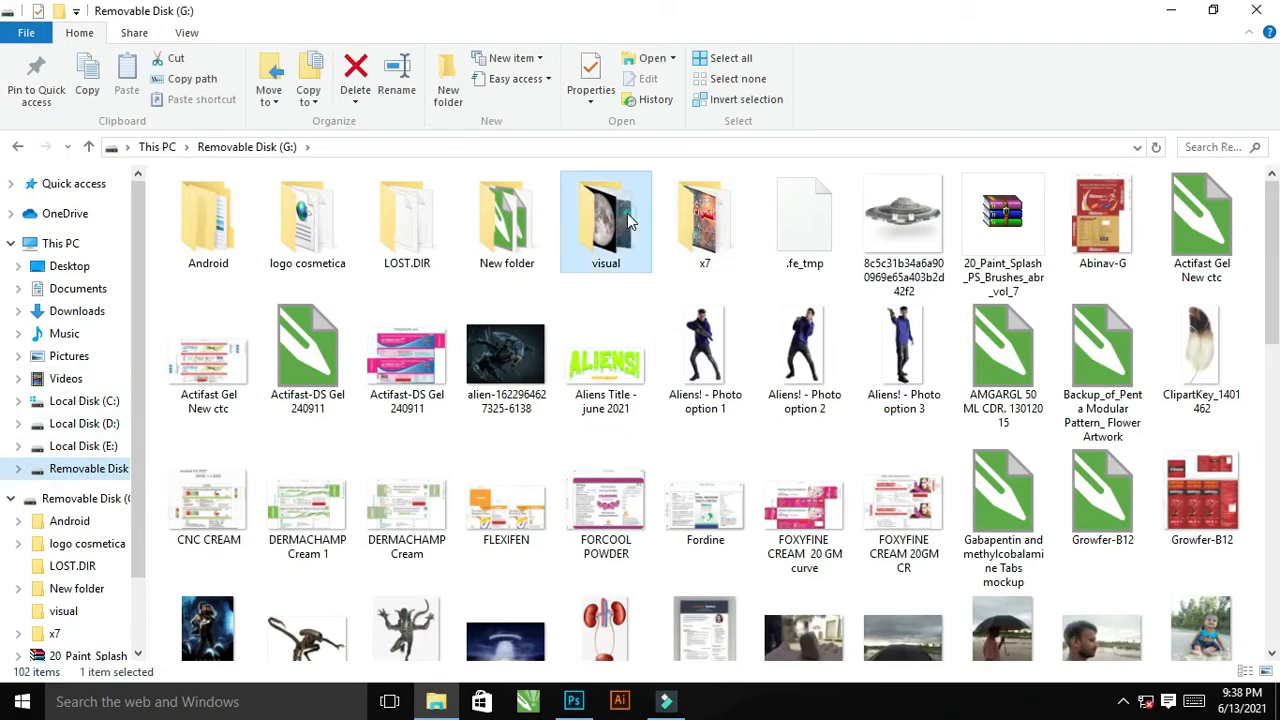
pyautogui.doubleClick(606, 222)
# Place the lychee image 5a5f620bee40df432bfac54c in the Lychee Jelly.psd document and move its layer above the FX group.
pyautogui.moveTo(318, 205); pyautogui.dragTo(640, 370)
pyautogui.hotkey('alt', 'Tab')
pyautogui.press('Return')
pyautogui.moveTo(1236, 305); pyautogui.dragTo(1222, 190)
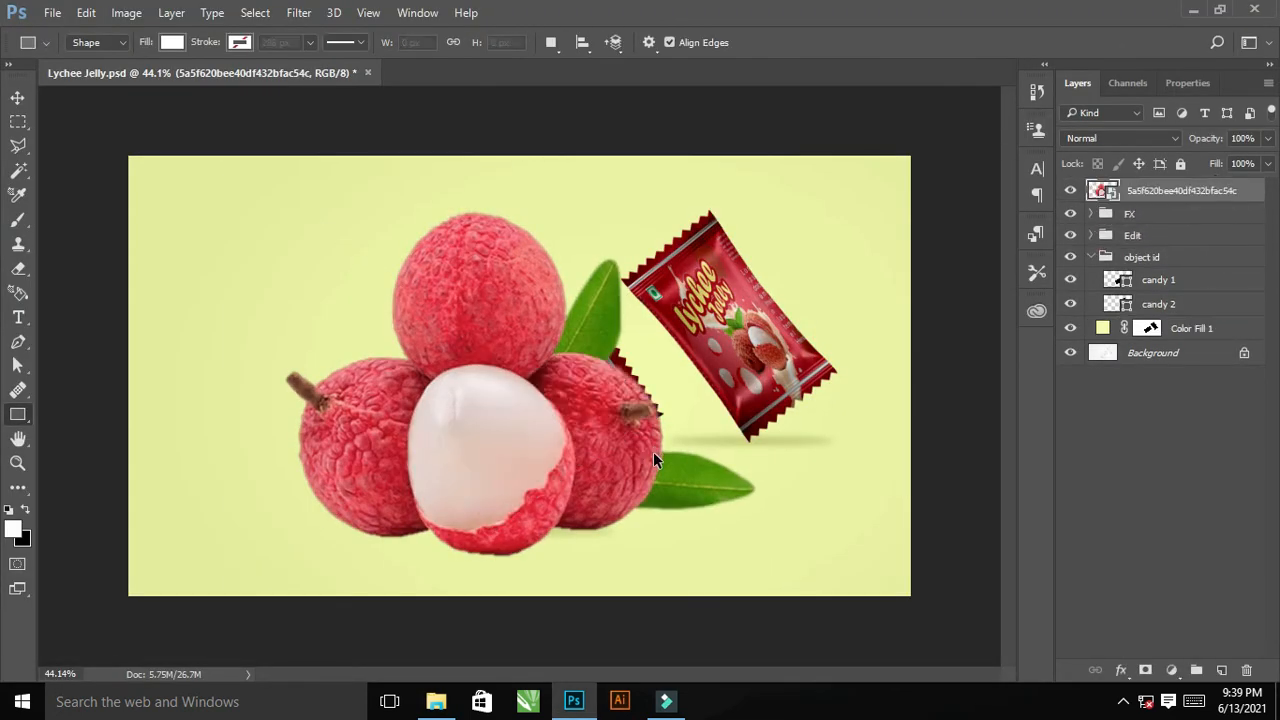
# Scale the lychee image down to about 28.5% and position it beneath the upper wrapper, beside the lower one.
pyautogui.hotkey('ctrl', 't')
pyautogui.moveTo(814, 600); pyautogui.dragTo(680, 515)
pyautogui.moveTo(553, 440); pyautogui.dragTo(752, 551)
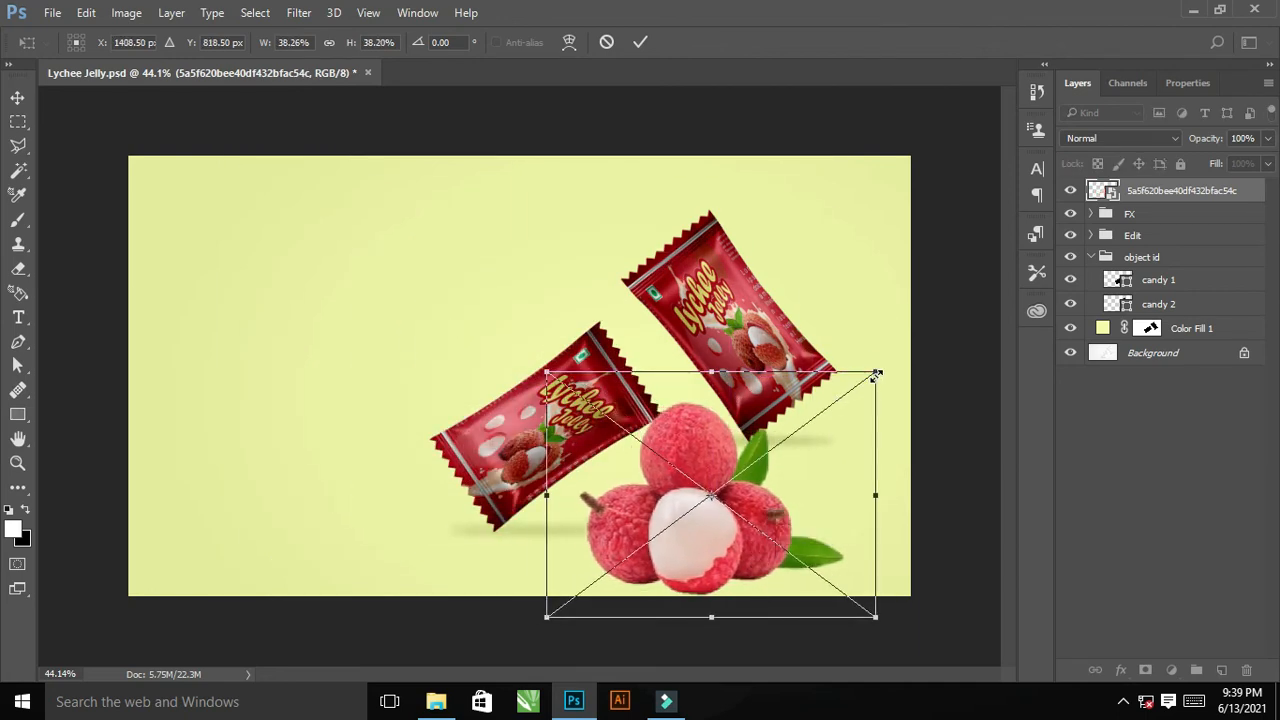
pyautogui.moveTo(876, 374); pyautogui.dragTo(866, 398)
pyautogui.moveTo(708, 560)
pyautogui.mouseDown()
pyautogui.moveTo(727, 566)
pyautogui.moveTo(717, 562)
pyautogui.mouseUp()
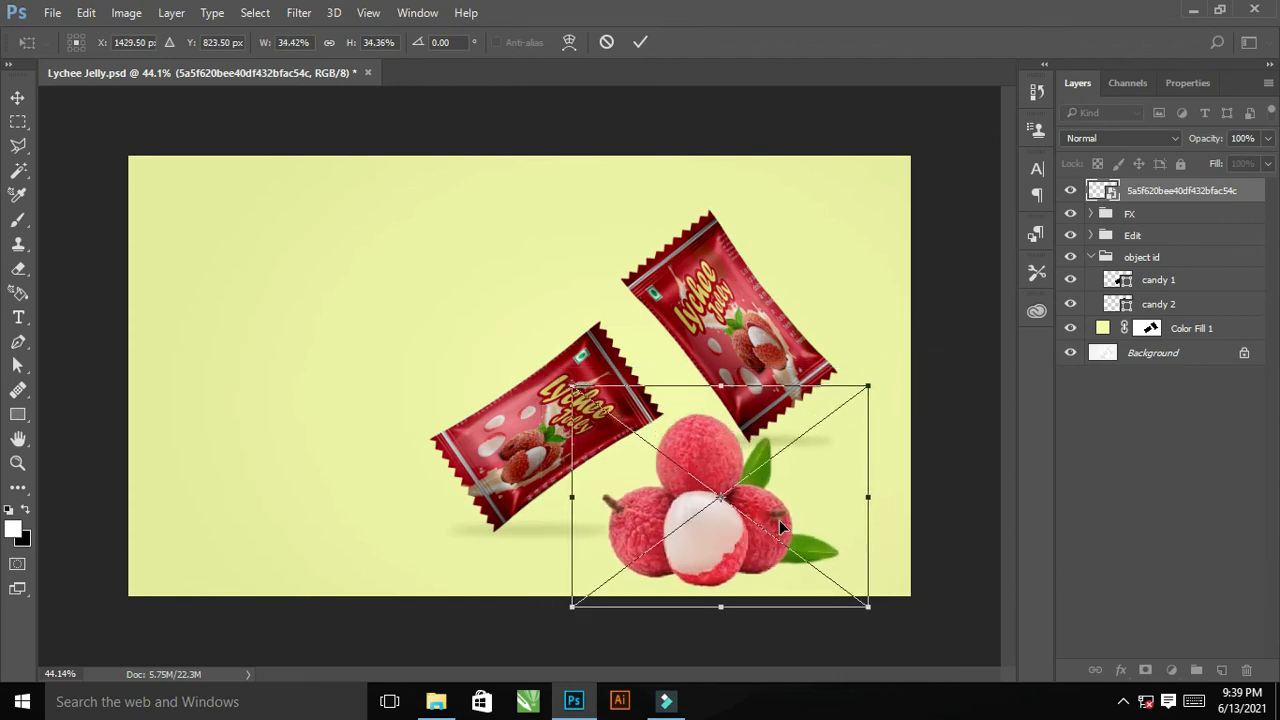
pyautogui.moveTo(868, 385); pyautogui.dragTo(850, 405)
pyautogui.moveTo(709, 517); pyautogui.dragTo(798, 464)
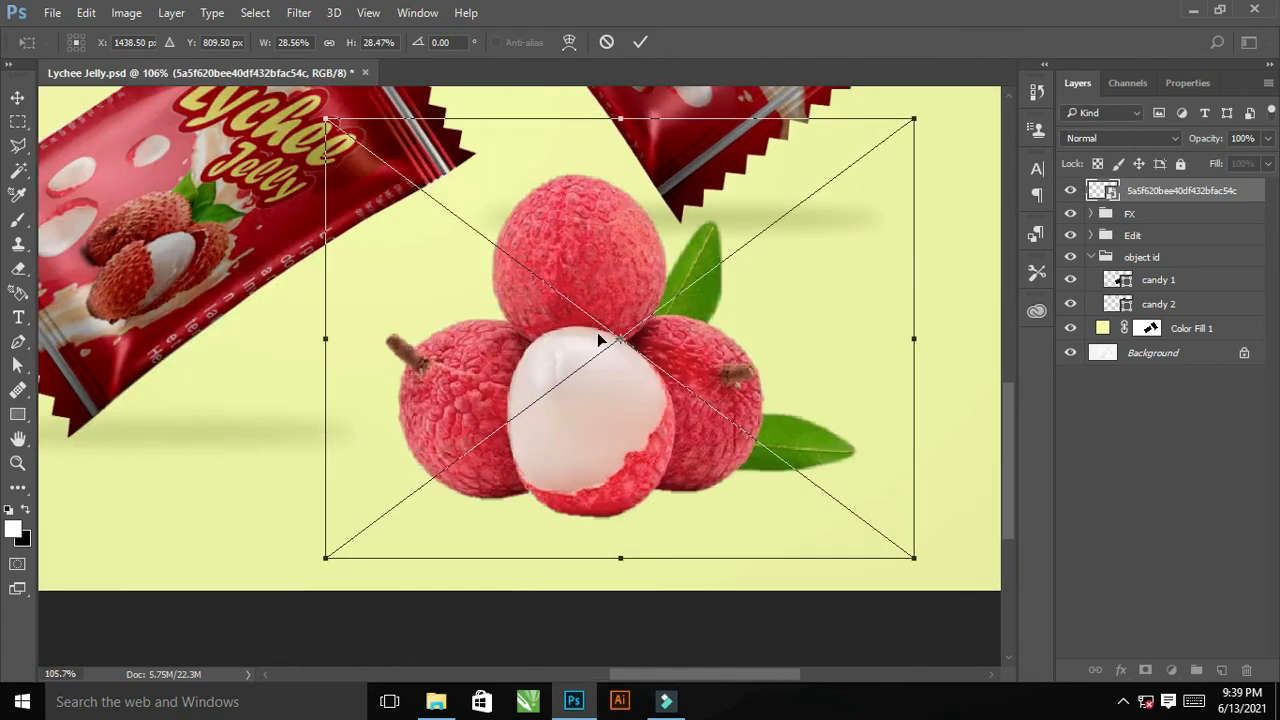
pyautogui.press('Return')
pyautogui.press('u')
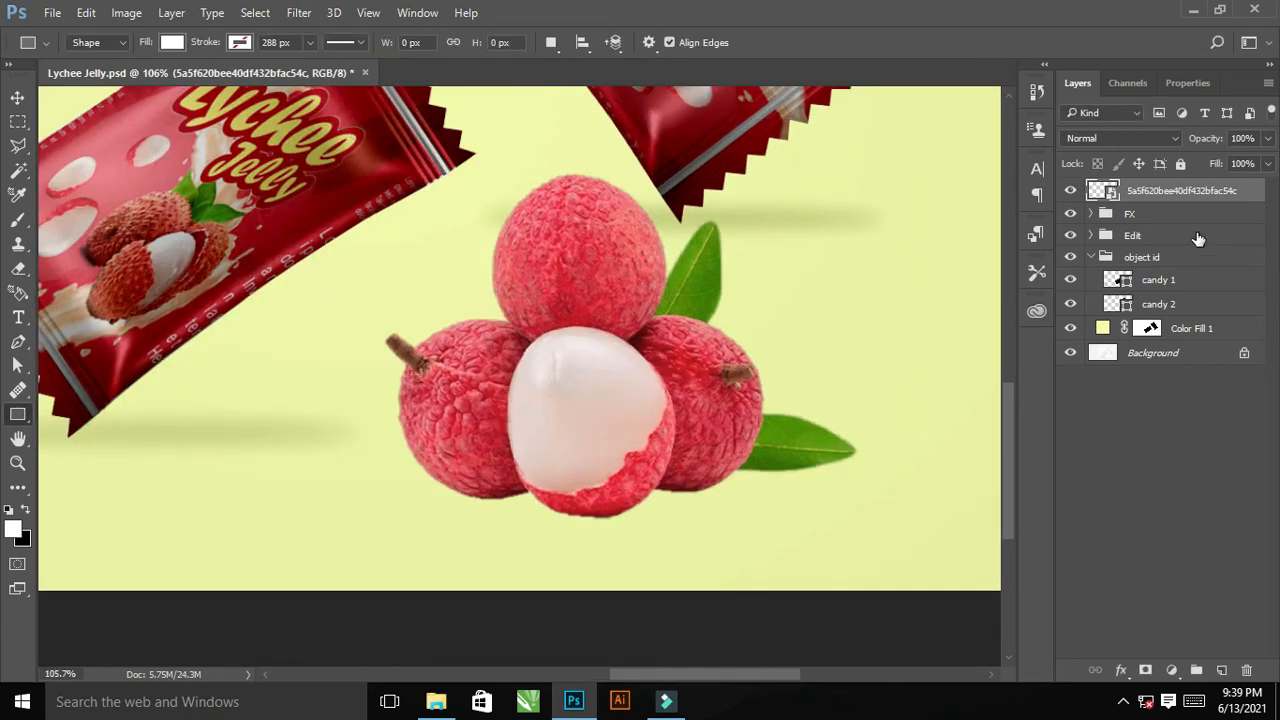
# Select the Background layer and set up a soft black Brush at 150 px for painting a shadow.
pyautogui.click(1150, 355)
pyautogui.click(20, 219)
pyautogui.click(26, 218)
pyautogui.click(96, 44)
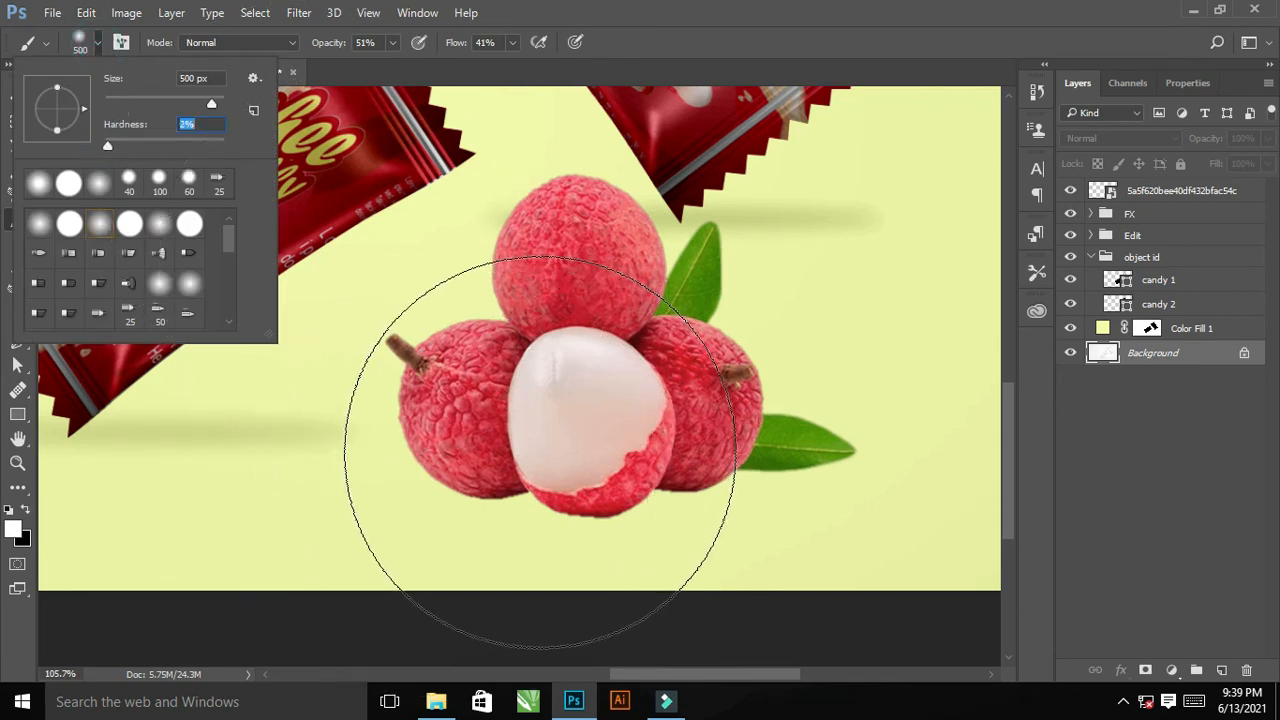
pyautogui.click(473, 415)
pyautogui.press('[')
pyautogui.press('[')
pyautogui.press('[')
pyautogui.press('[')
pyautogui.press('[')
pyautogui.press('[')
# Try to paint a broad soft shadow beneath the lychees on the Background layer, and undo the strokes.
pyautogui.moveTo(493, 508)
pyautogui.mouseDown()
pyautogui.moveTo(646, 492)
pyautogui.moveTo(729, 458)
pyautogui.moveTo(699, 462)
pyautogui.moveTo(848, 434)
pyautogui.moveTo(401, 456)
pyautogui.moveTo(697, 411)
pyautogui.mouseUp()
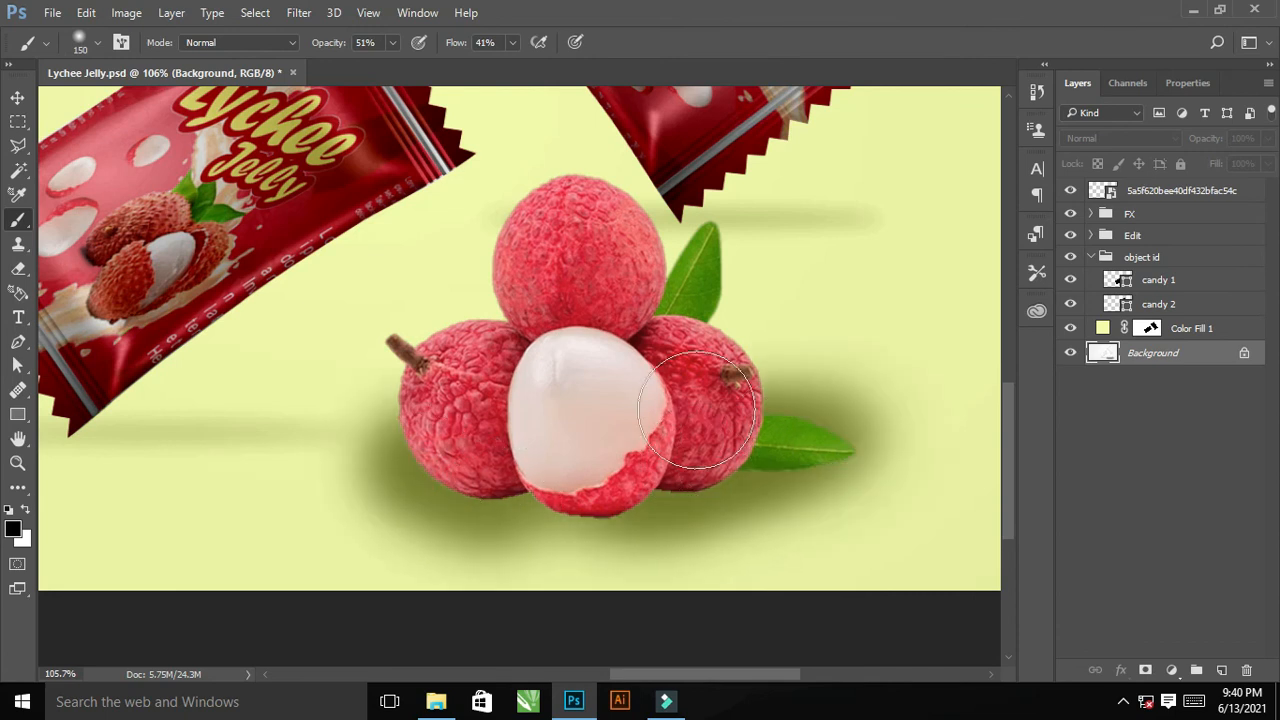
pyautogui.moveTo(756, 448); pyautogui.dragTo(682, 465)
pyautogui.hotkey('ctrl', 'z')
pyautogui.moveTo(706, 554); pyautogui.dragTo(783, 596)
pyautogui.moveTo(783, 596); pyautogui.dragTo(669, 527)
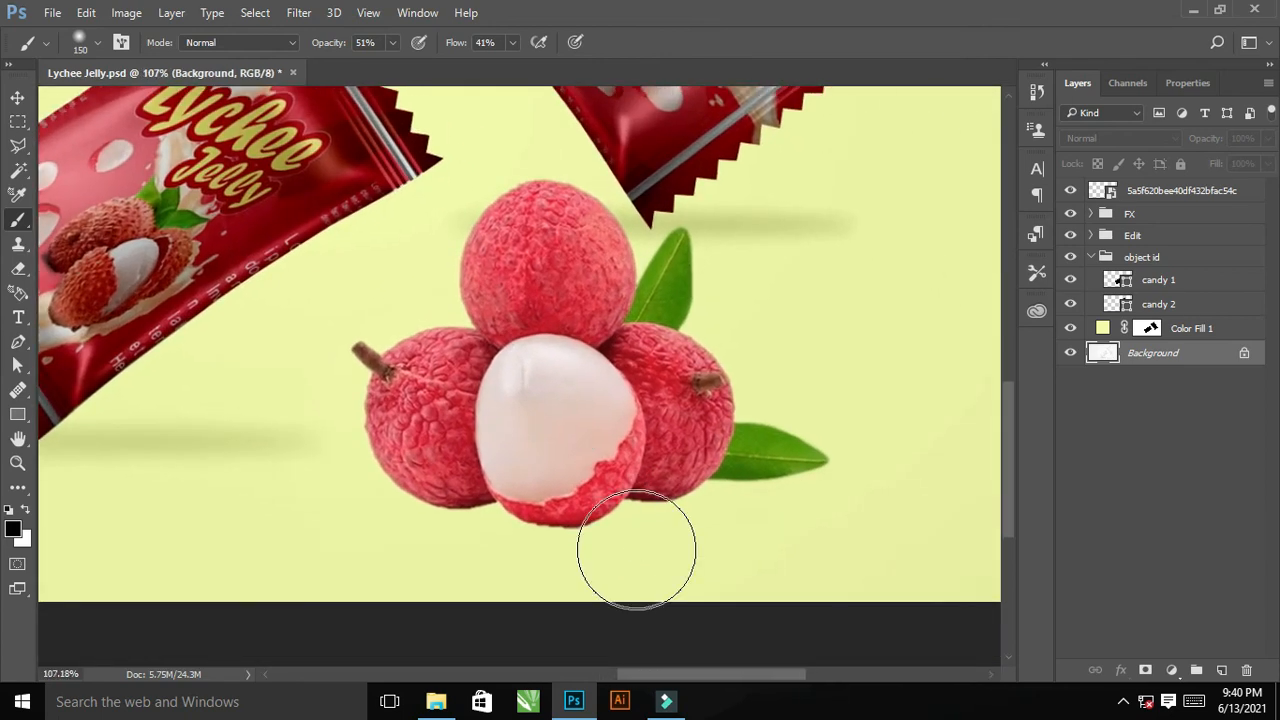
pyautogui.press('Delete')
pyautogui.hotkey('ctrl', 'z')
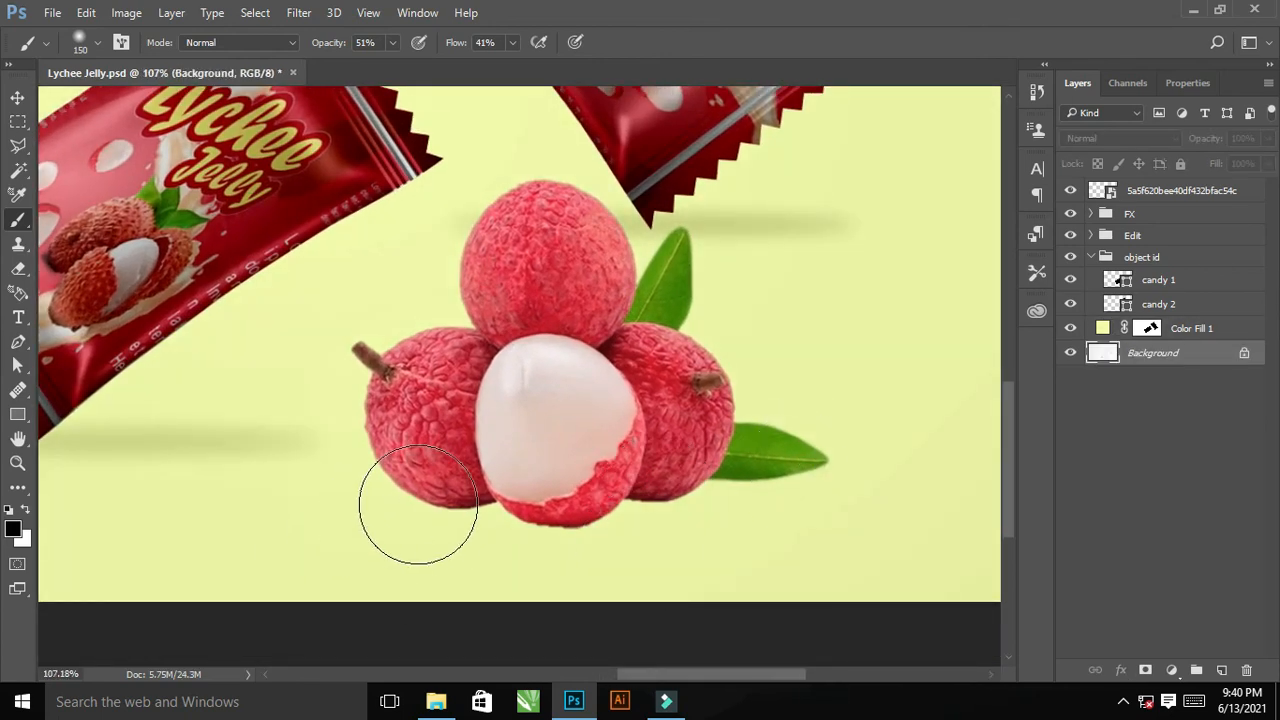
# Paint a tight black contact shadow under the lychees and leaf on the Background layer, with the brush reduced to 45 px.
pyautogui.press('[')
pyautogui.press('[')
pyautogui.moveTo(395, 492)
pyautogui.mouseDown()
pyautogui.moveTo(528, 515)
pyautogui.moveTo(495, 512)
pyautogui.moveTo(468, 465)
pyautogui.moveTo(532, 522)
pyautogui.moveTo(589, 521)
pyautogui.moveTo(651, 498)
pyautogui.moveTo(596, 518)
pyautogui.moveTo(639, 492)
pyautogui.moveTo(816, 466)
pyautogui.moveTo(693, 480)
pyautogui.moveTo(738, 470)
pyautogui.mouseUp()
pyautogui.moveTo(387, 472)
pyautogui.mouseDown()
pyautogui.moveTo(500, 520)
pyautogui.moveTo(398, 498)
pyautogui.moveTo(448, 504)
pyautogui.mouseUp()
pyautogui.moveTo(628, 497); pyautogui.dragTo(5, 313)
pyautogui.moveTo(665, 340); pyautogui.dragTo(725, 469)
pyautogui.moveTo(532, 355); pyautogui.dragTo(540, 437)
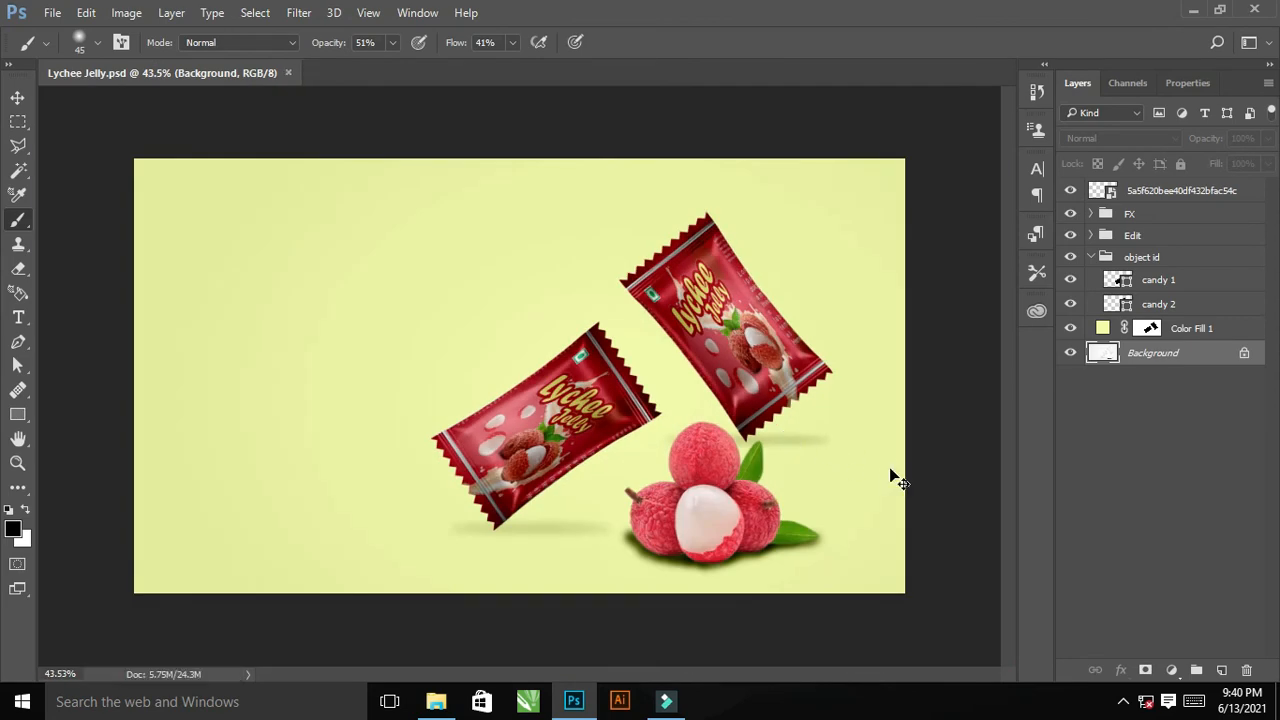